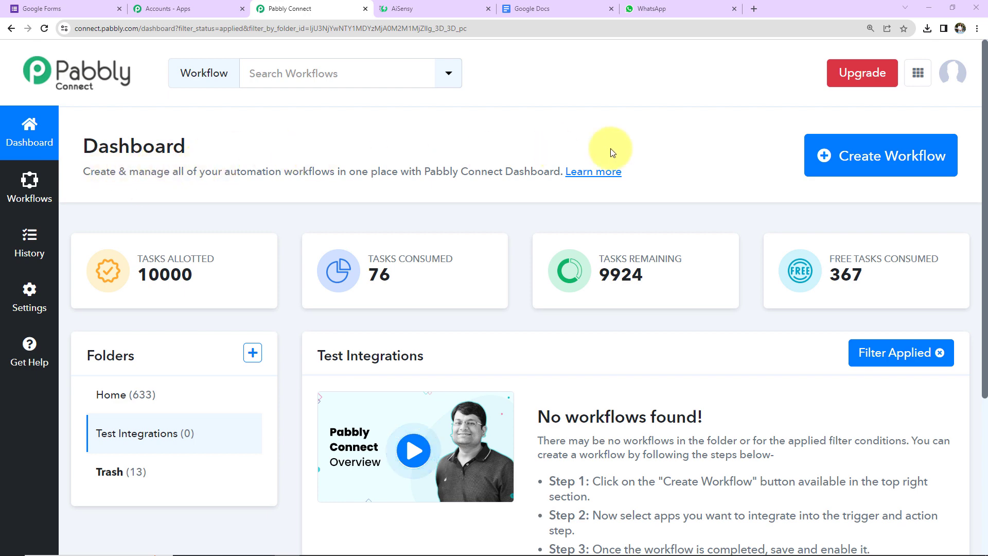
Create a new workflow named 'Create Document from Google Forms Responses & Send on WhatsApp'
click(887, 160)
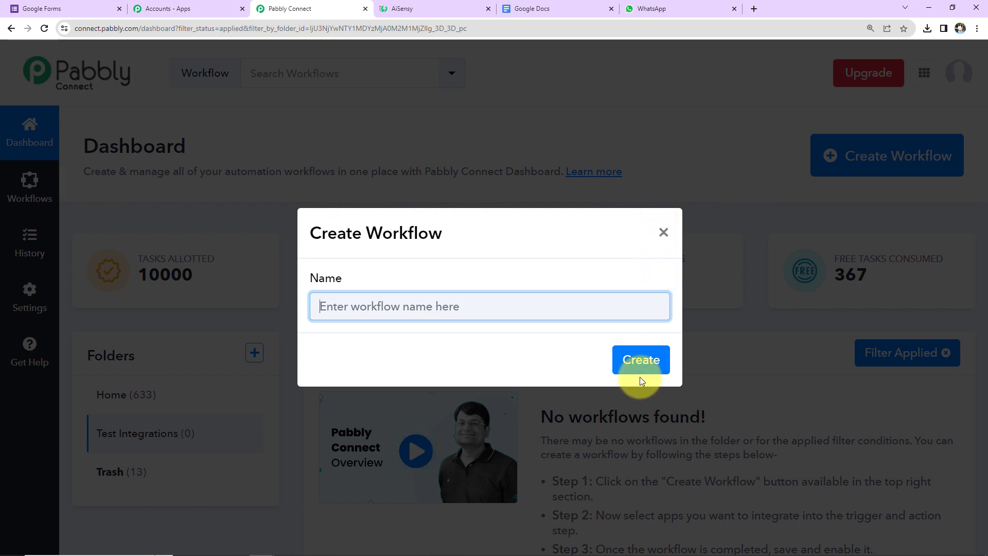
click(496, 309)
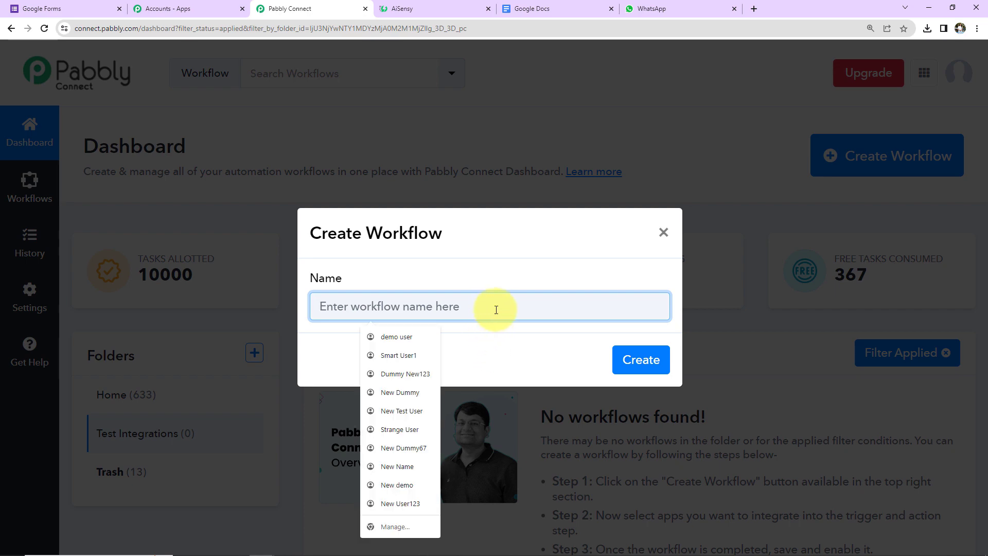
text(Document from Google Forms Responses & Send on WhatsApp)
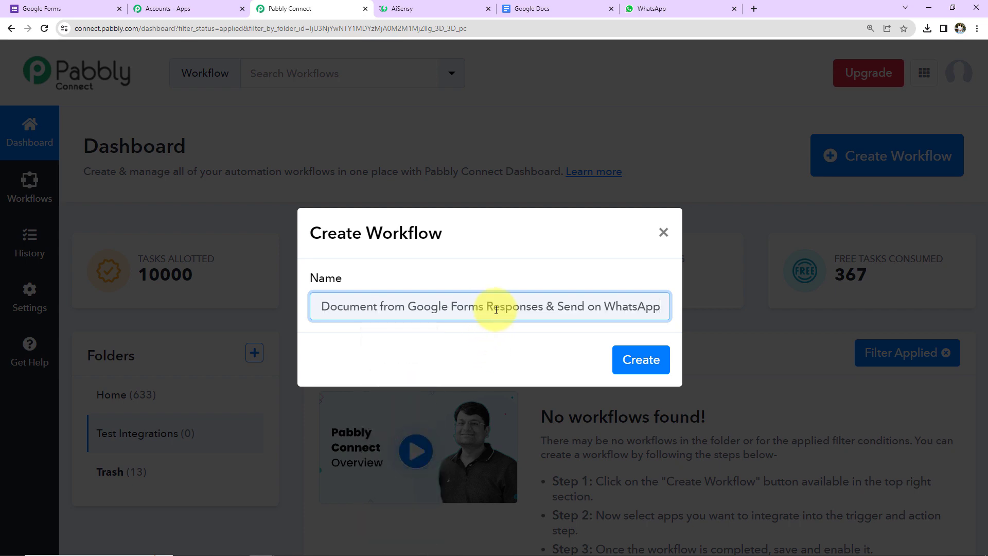
key(Home)
key(Right)
key(Right)
key(Right)
key(Right)
key(Right)
key(Right)
key(Right)
key(Right)
key(Right)
key(Right)
key(Right)
key(Right)
key(Right)
key(Right)
key(Right)
key(Right)
key(Right)
key(Right)
key(Right)
key(Right)
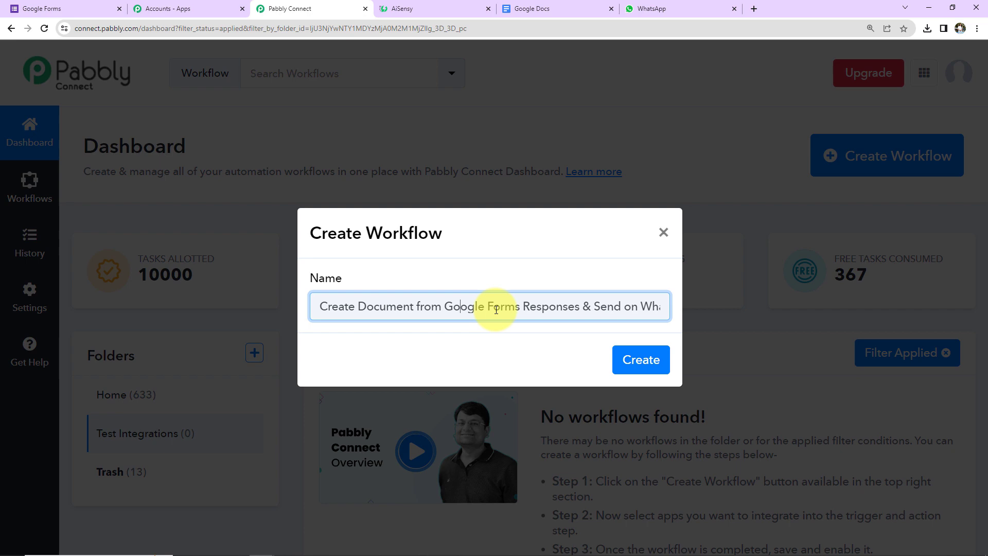
key(Right)
key(Right)
key(Right)
key(Right)
key(Right)
key(Right)
key(Right)
key(Right)
key(Right)
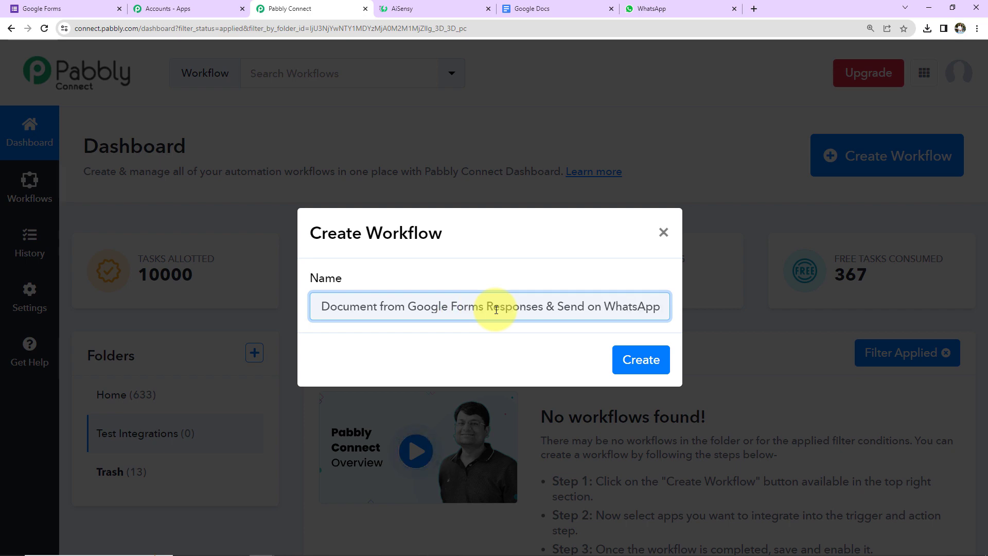
click(653, 359)
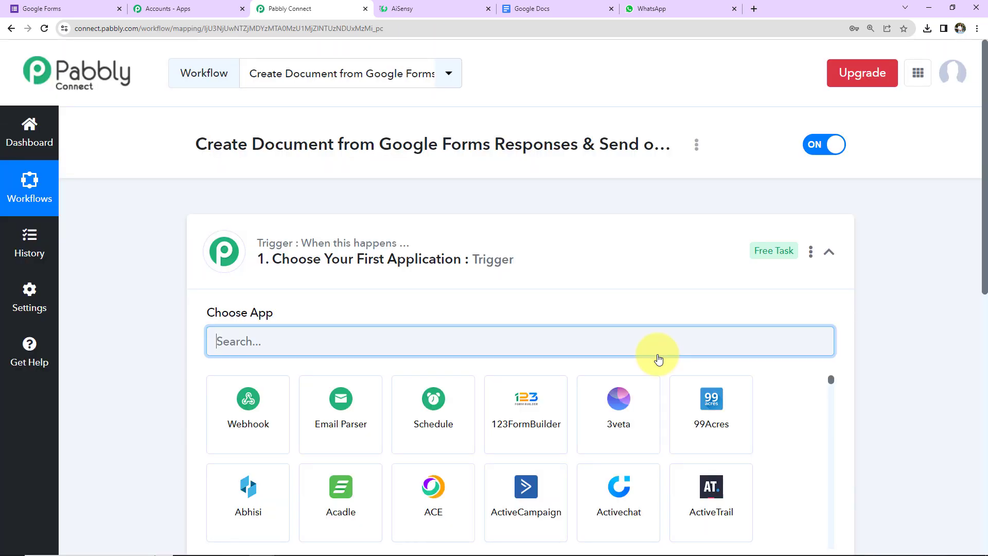
scroll(482, 289, down, 2)
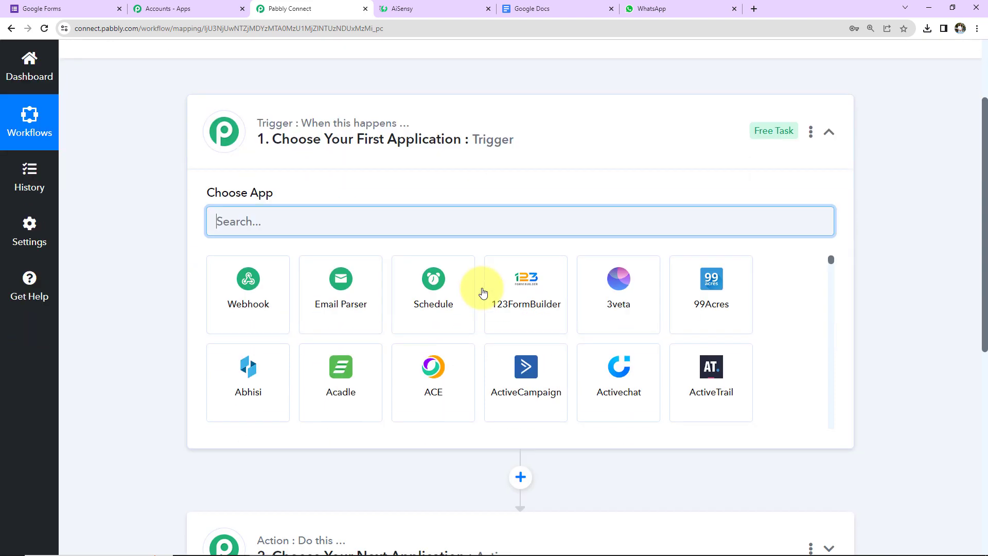
scroll(482, 413, down, 3)
scroll(577, 461, down, 2)
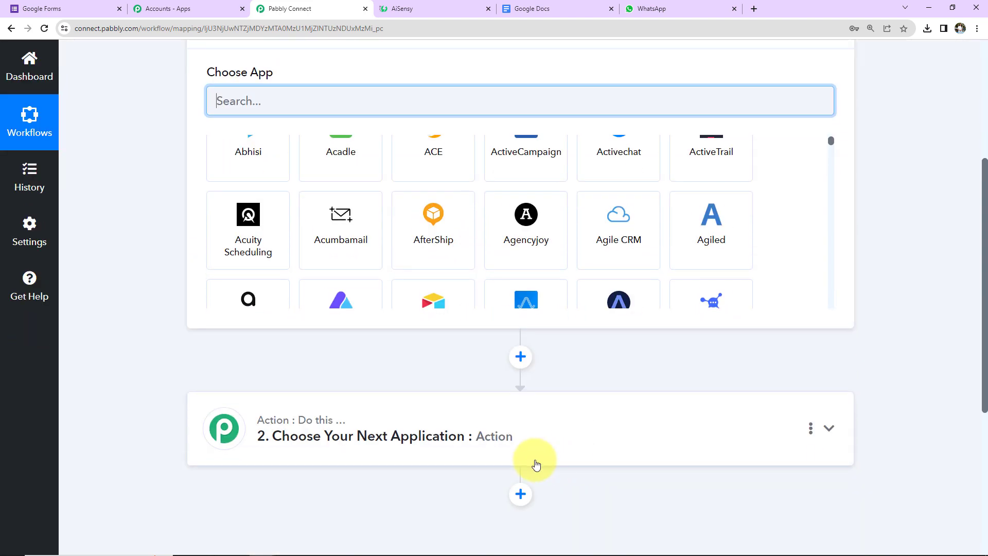
scroll(893, 425, up, 4)
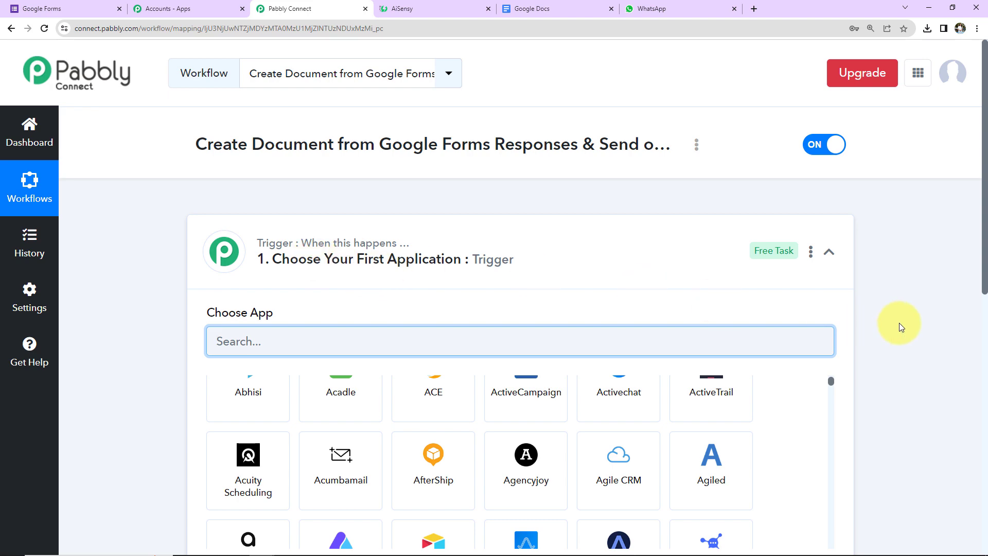
scroll(927, 324, down, 4)
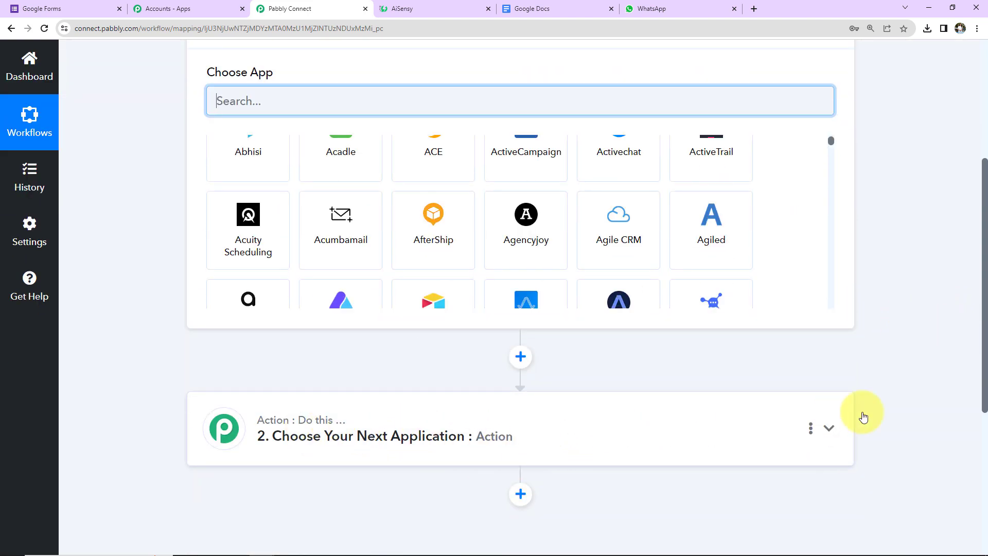
scroll(863, 416, up, 4)
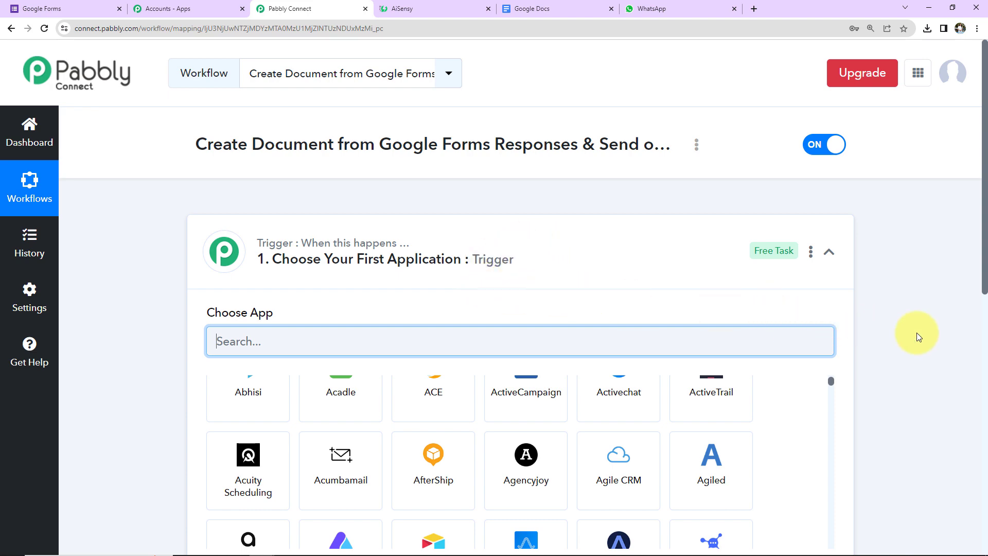
scroll(921, 337, down, 5)
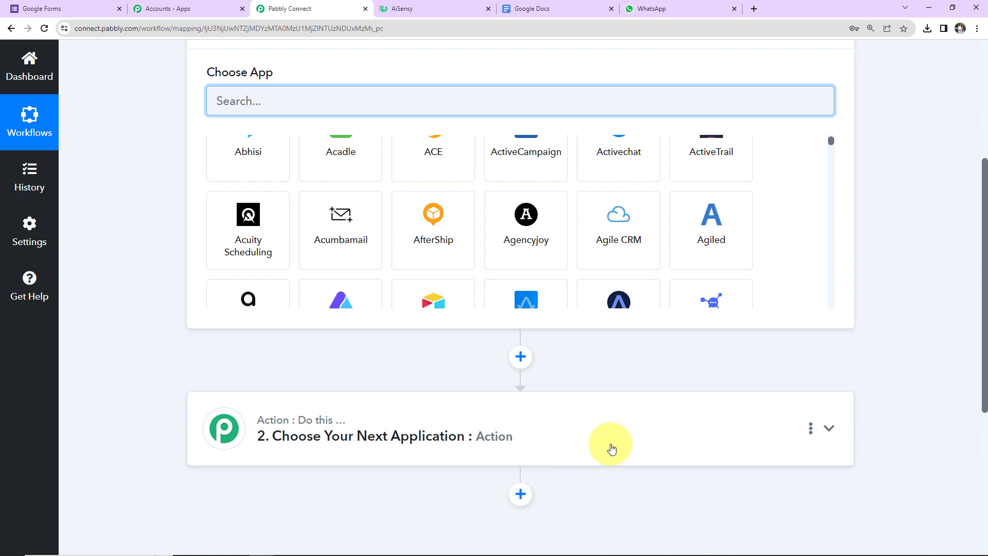
scroll(928, 409, up, 3)
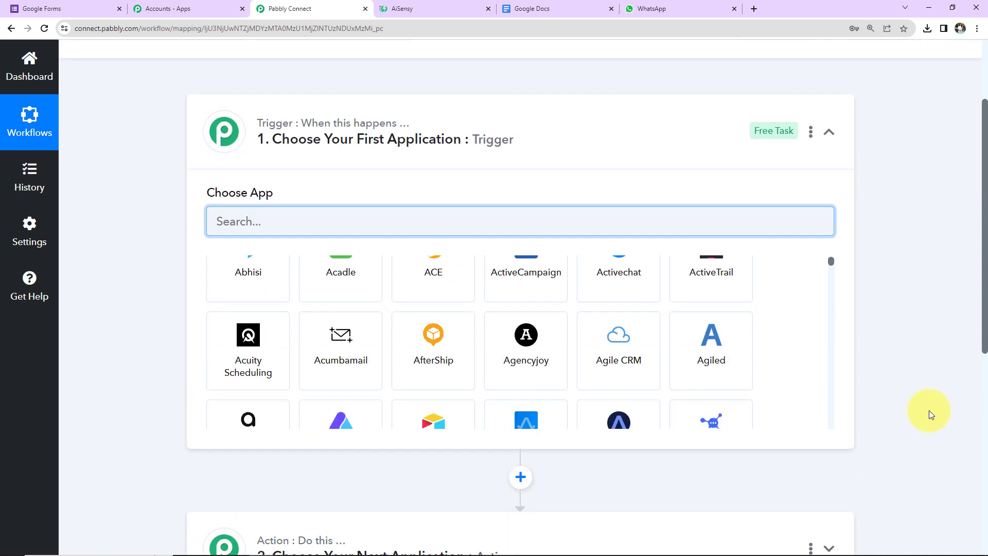
scroll(928, 409, up, 3)
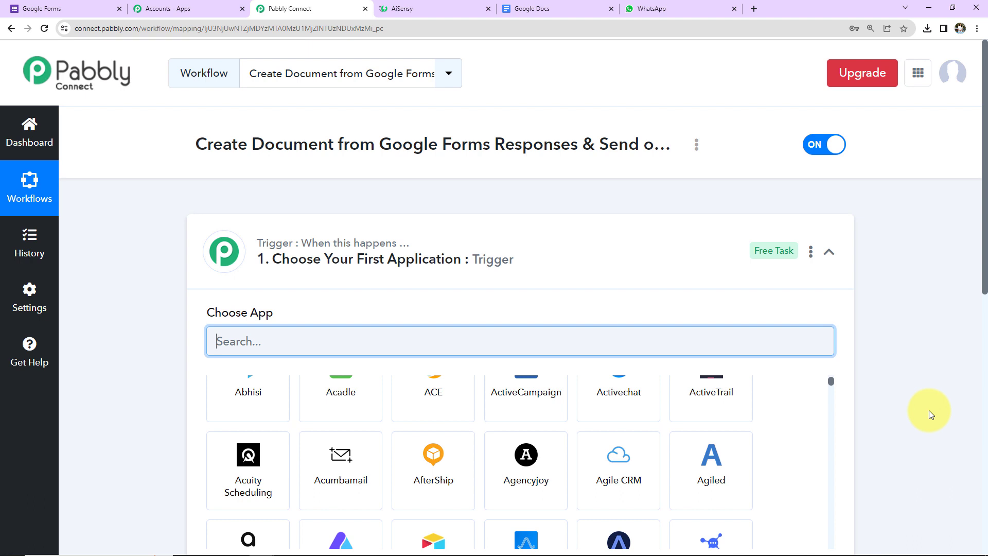
Set the trigger app to Google Forms with the New Response Received event
text(G)
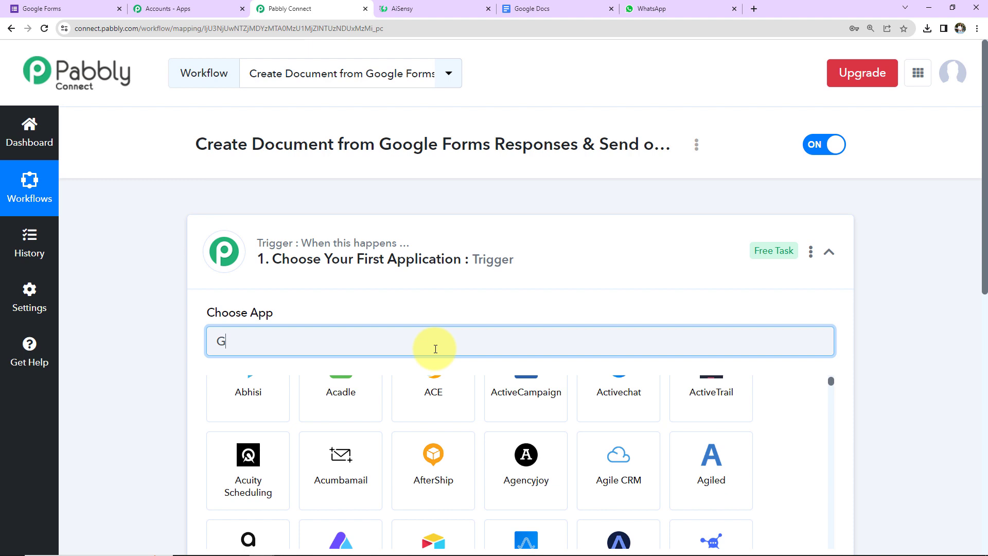
text(oogle Form)
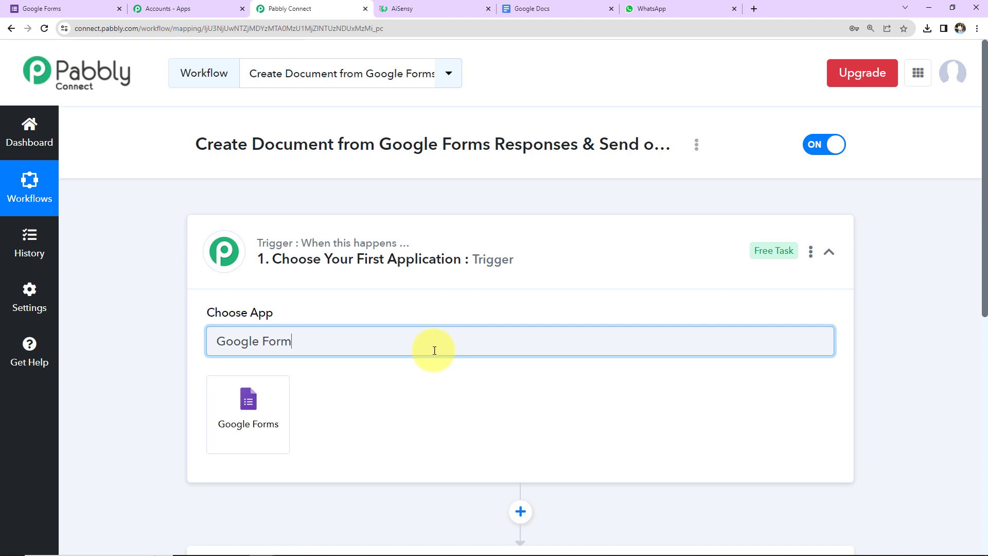
click(249, 397)
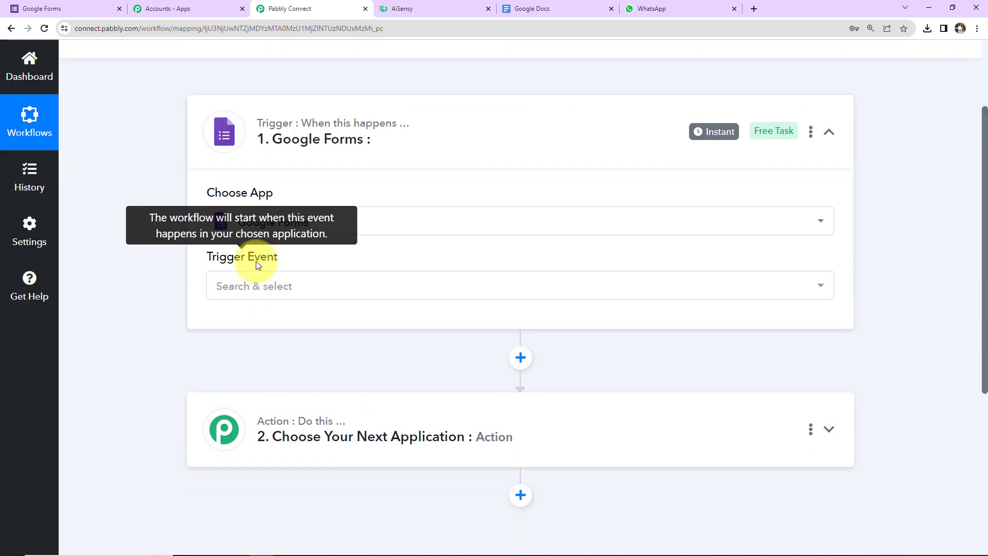
click(262, 296)
click(268, 355)
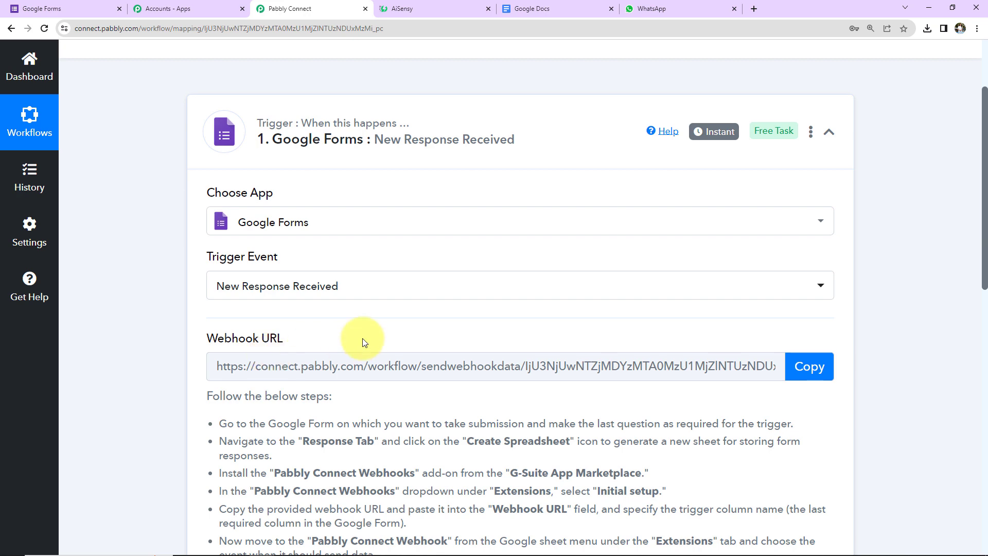
Copy the trigger's webhook URL and move over to Google Forms
scroll(363, 340, down, 2)
mouse_move(276, 219)
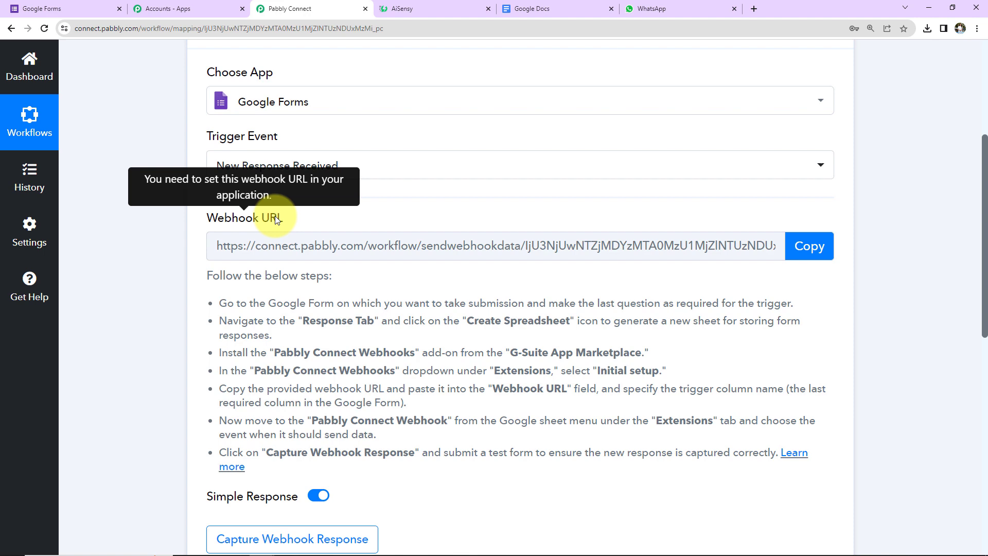
click(807, 249)
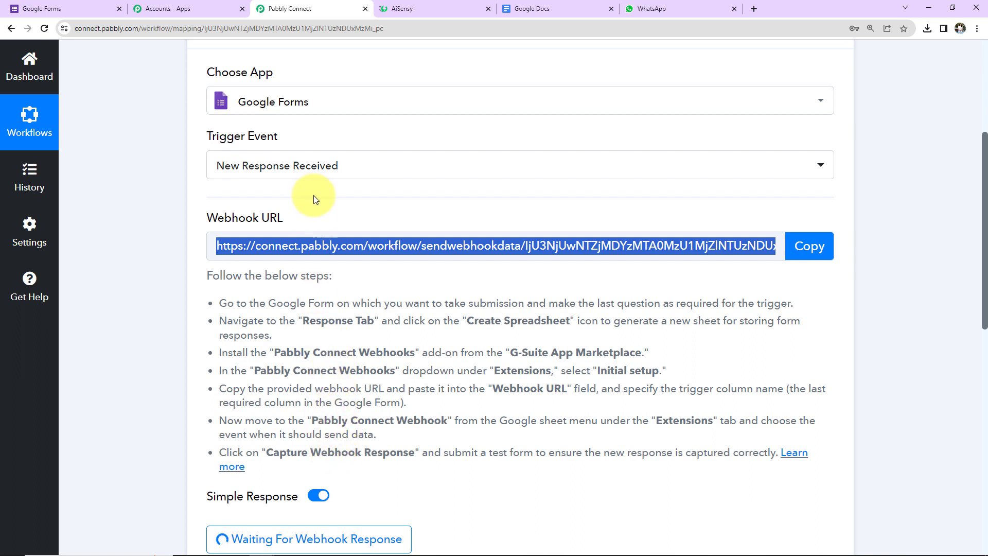
click(47, 7)
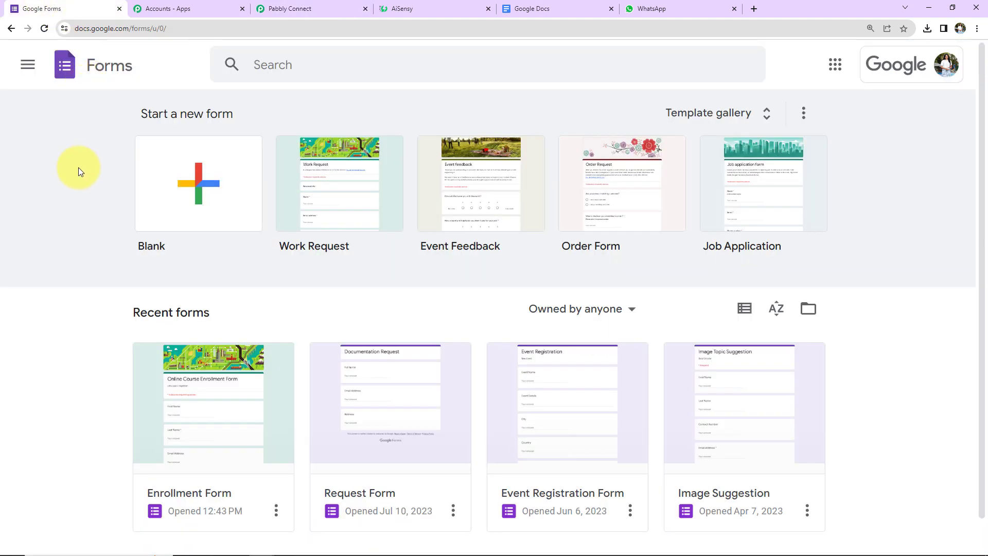
Open the Enrollment Form and make the last question, about the objective for joining, required
scroll(87, 222, down, 1)
click(343, 331)
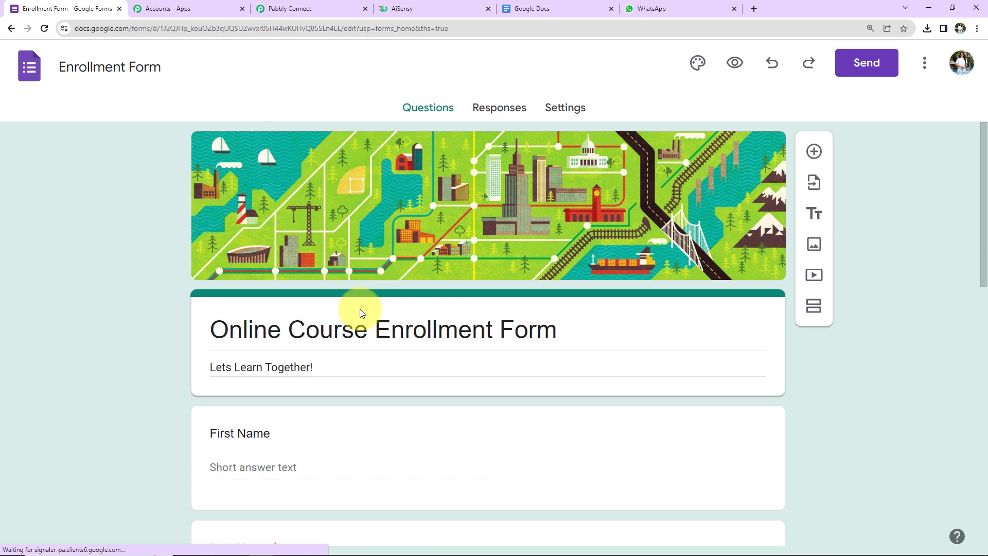
scroll(575, 285, down, 5)
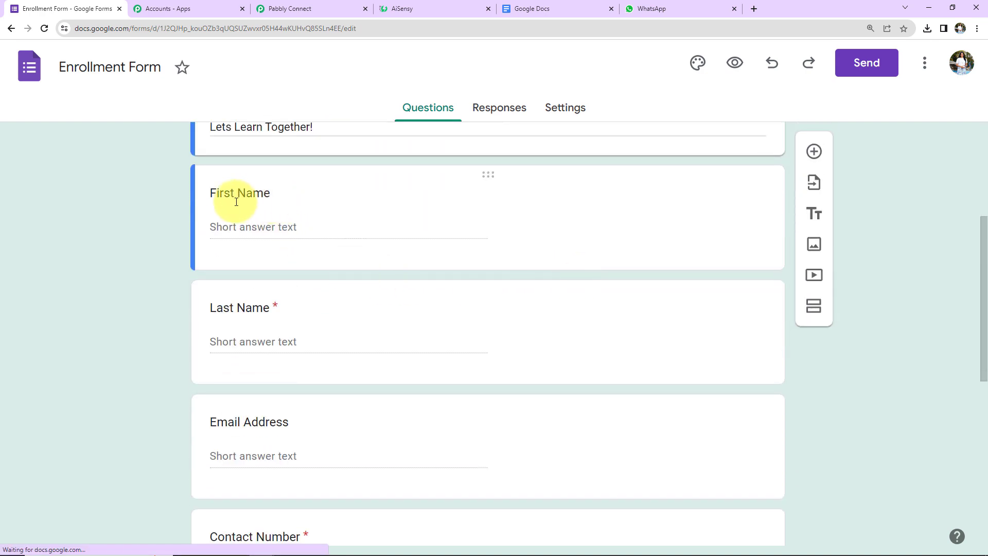
scroll(385, 277, down, 2)
scroll(385, 276, down, 2)
scroll(385, 277, down, 2)
scroll(386, 277, down, 1)
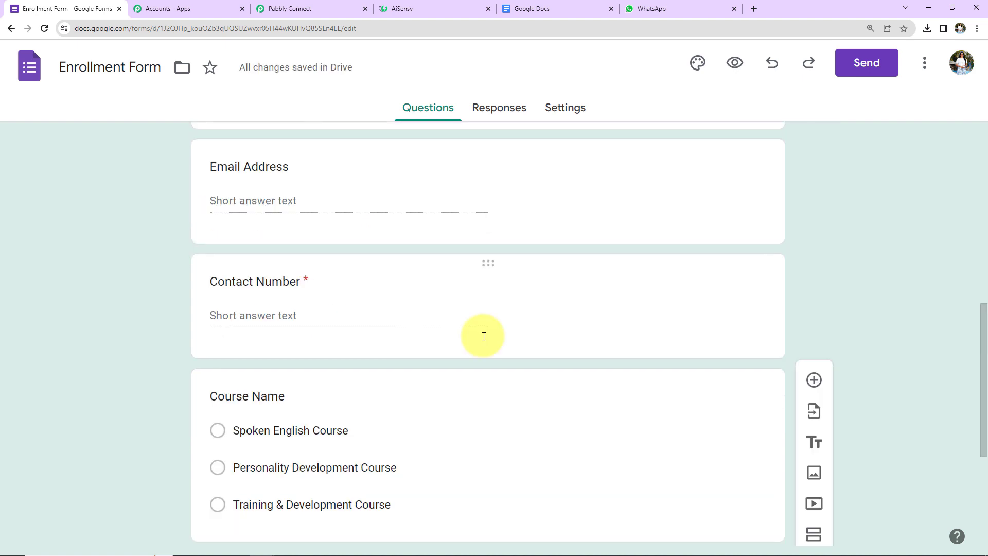
click(482, 335)
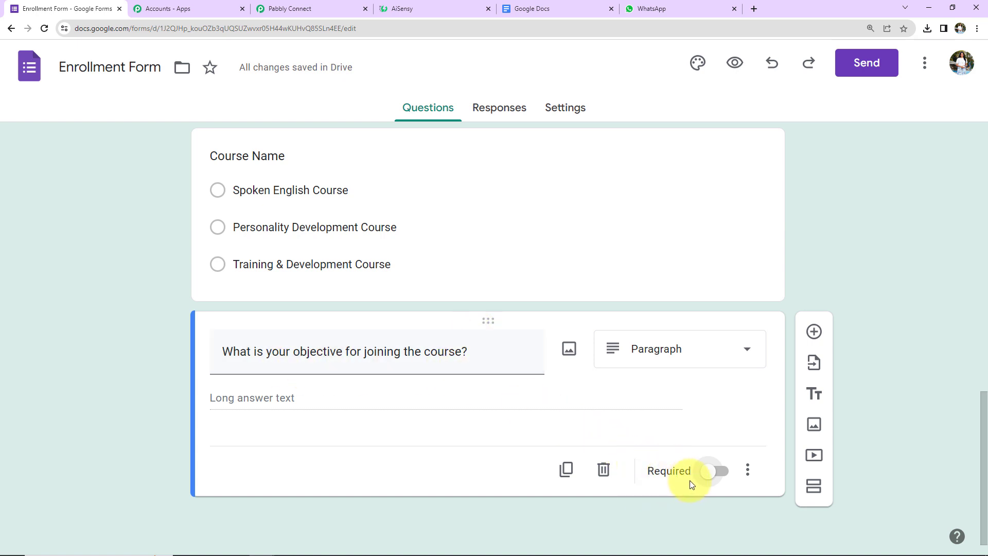
click(710, 474)
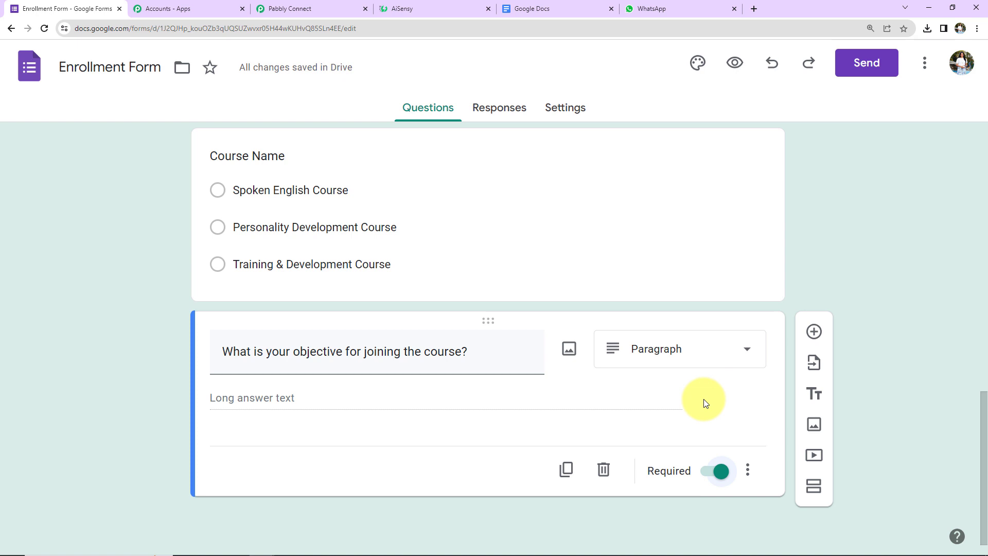
scroll(705, 403, up, 10)
Send the form's responses to a new Enrollment Form (Responses) spreadsheet
click(519, 109)
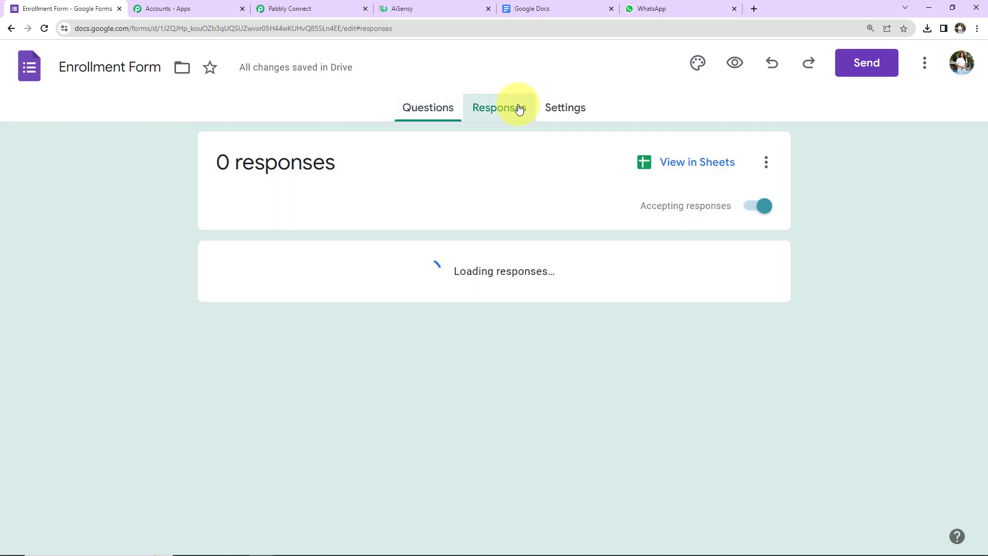
click(766, 164)
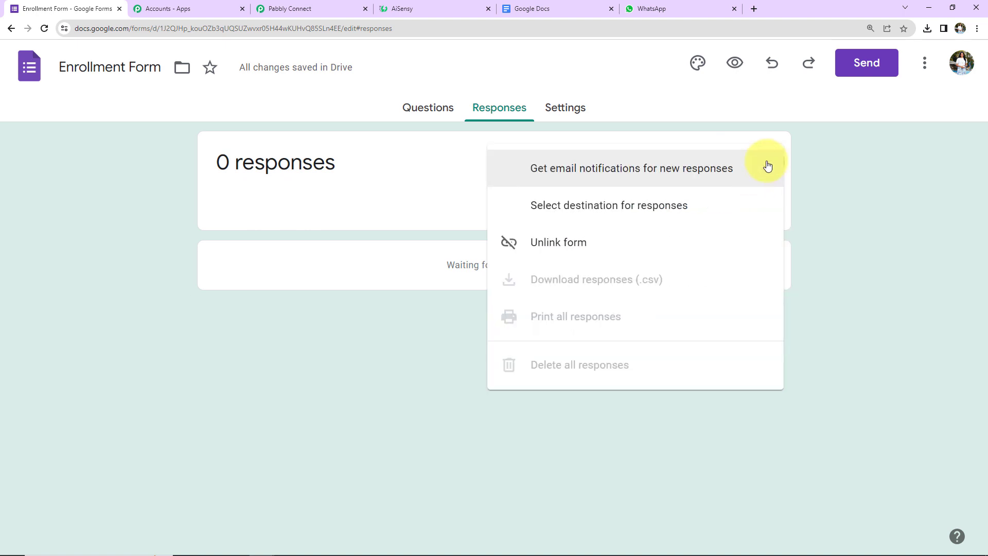
click(578, 206)
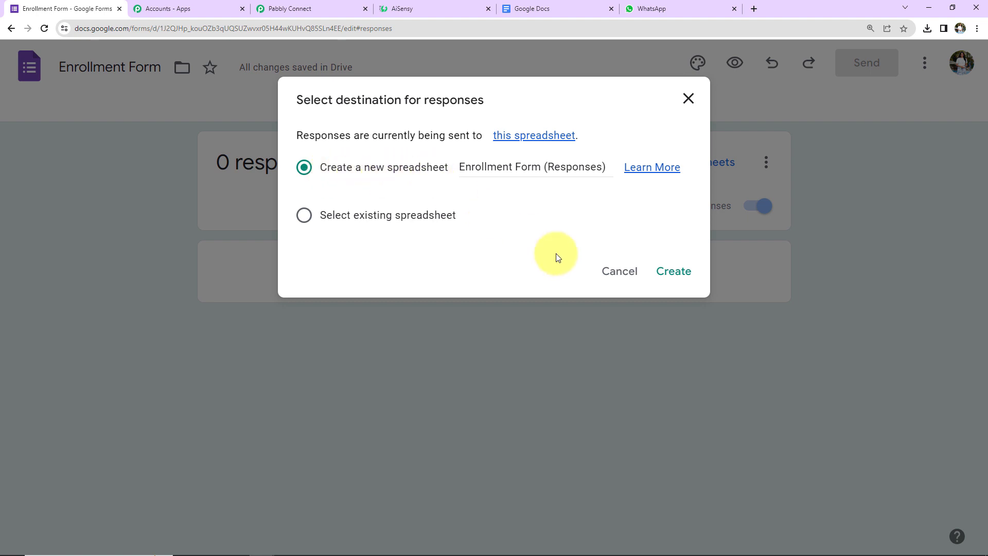
click(672, 273)
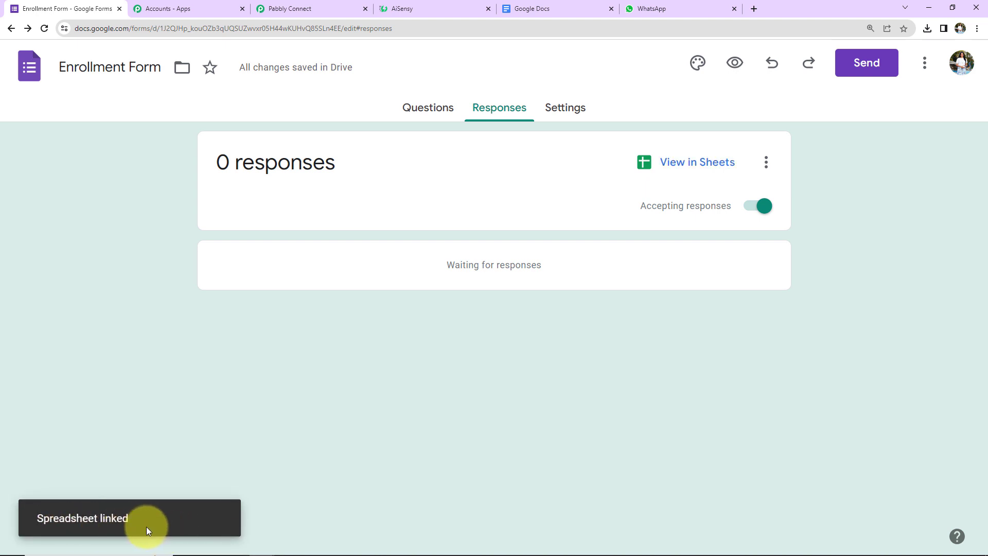
In the responses sheet, make header row 1 bold at size 11 and autofit column G
click(678, 163)
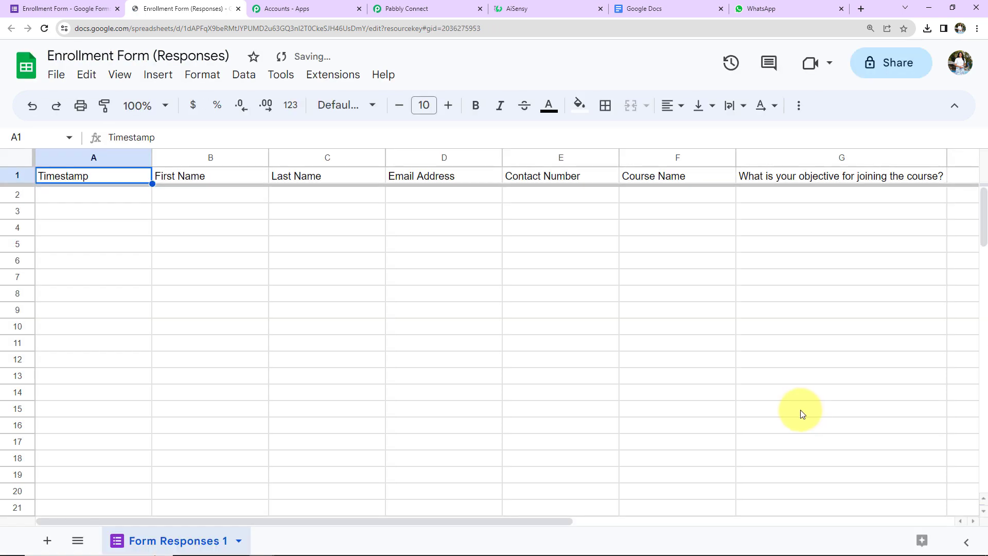
click(28, 181)
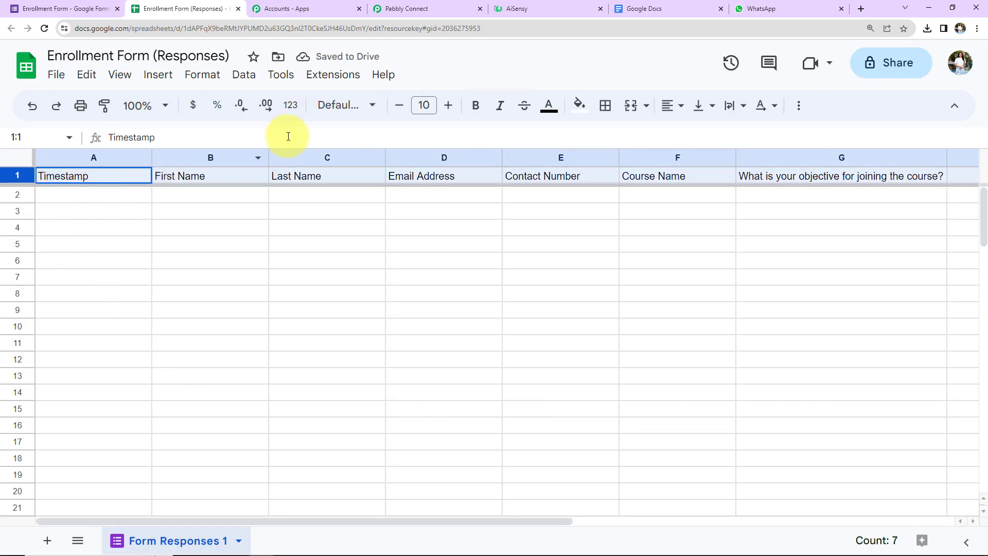
click(474, 105)
click(447, 105)
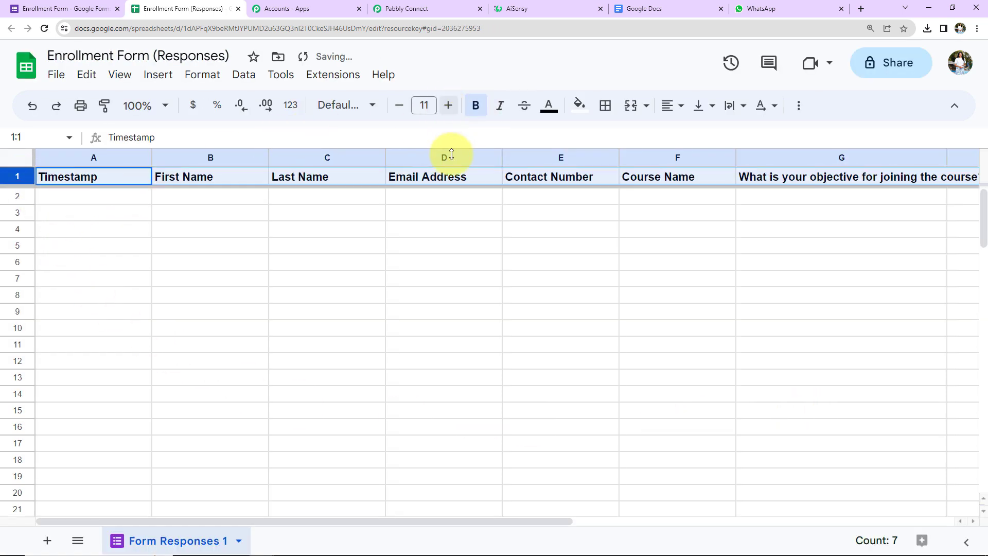
click(471, 271)
double_click(946, 156)
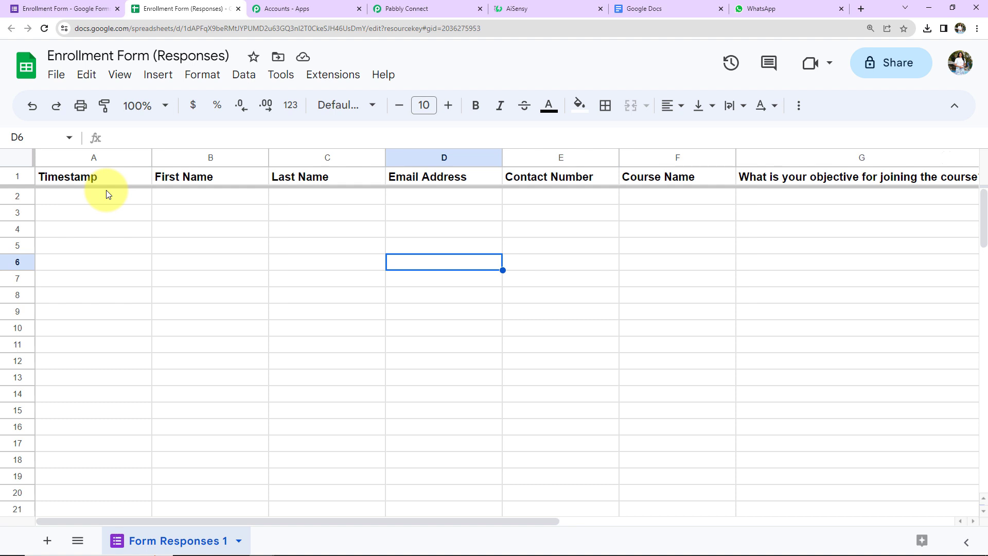
click(56, 8)
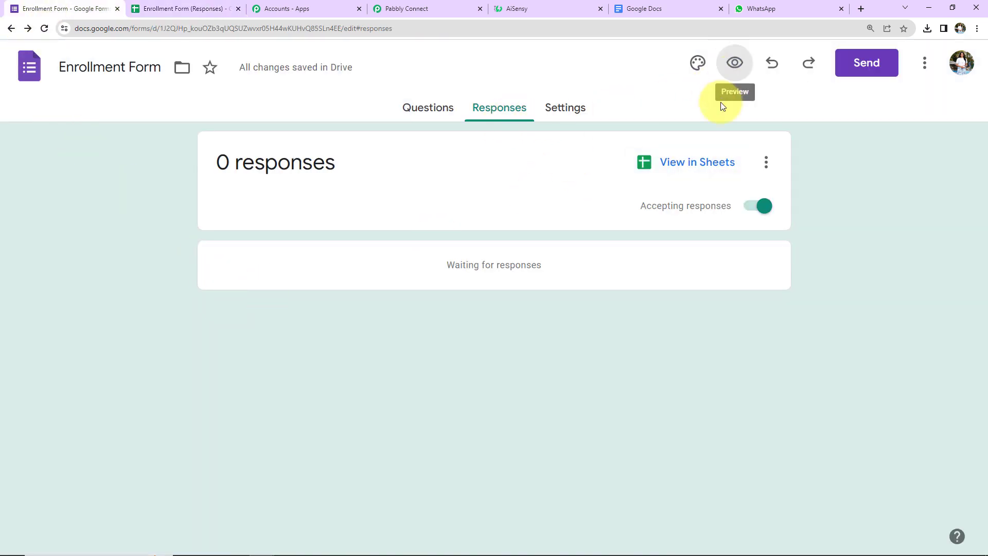
Preview the form and enter a first name, last name, e-mail address and contact number
click(735, 63)
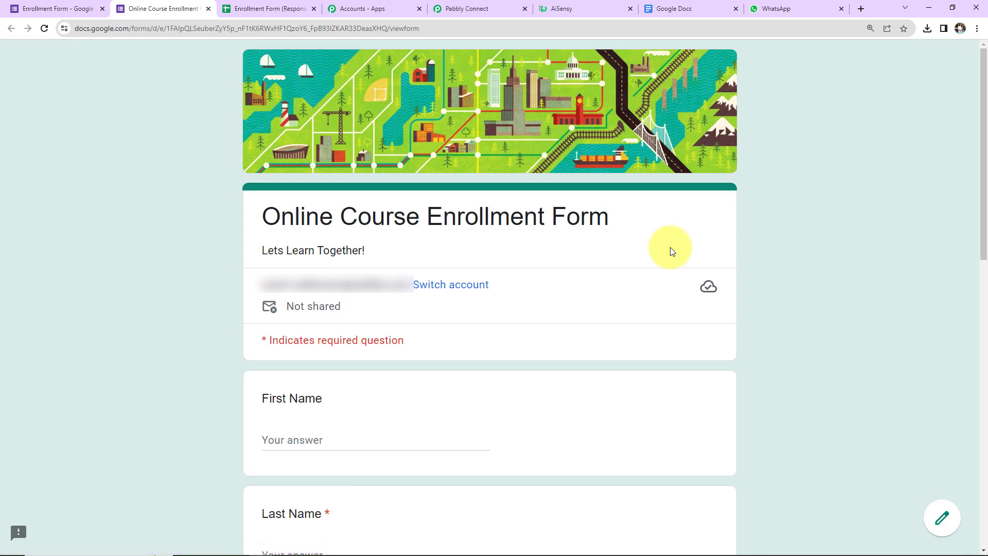
scroll(670, 251, down, 2)
click(361, 317)
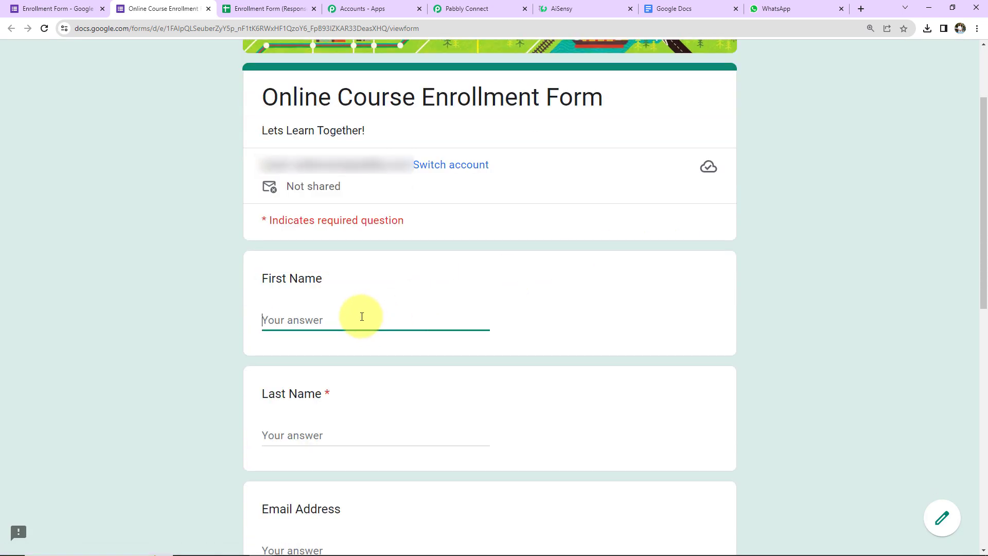
text(Dummy)
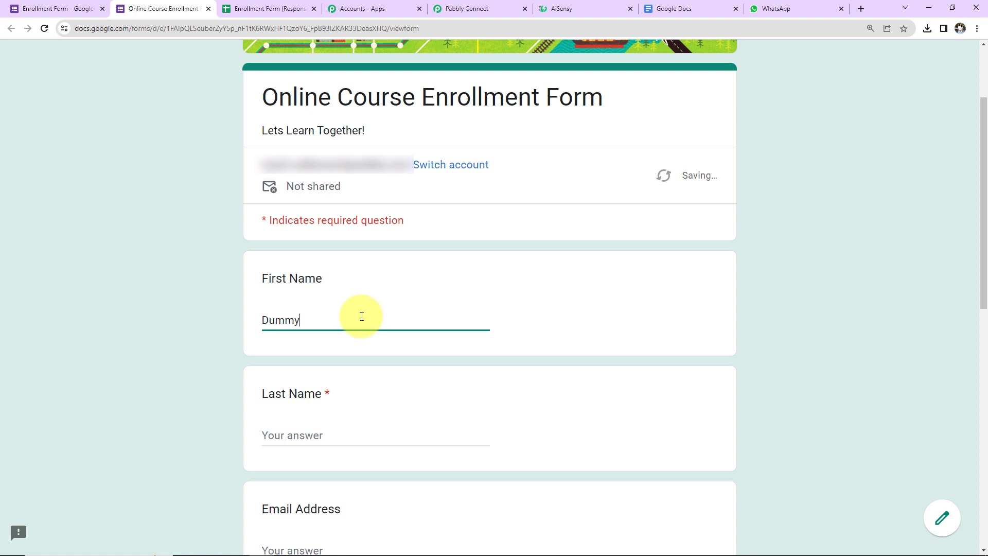
key(Tab)
text(Pe)
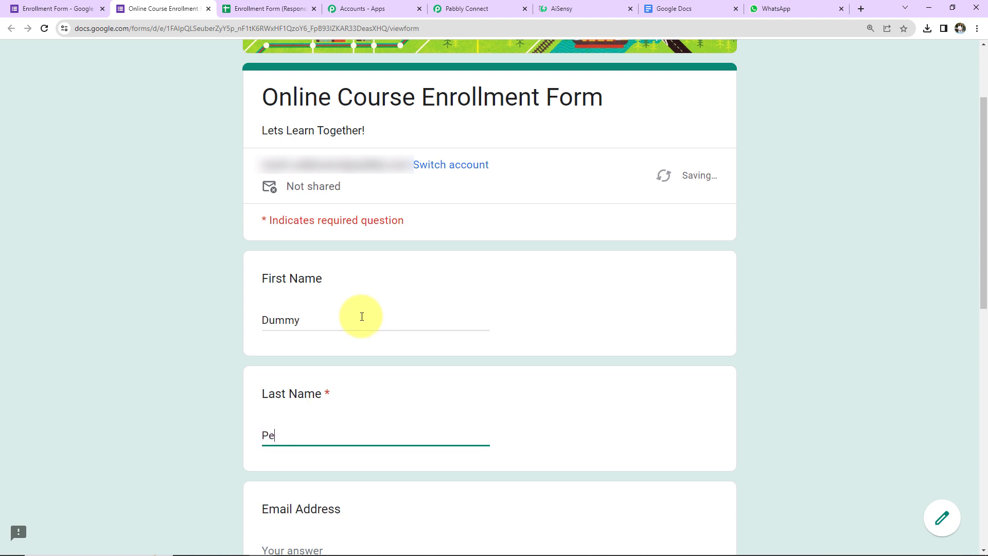
key(Tab)
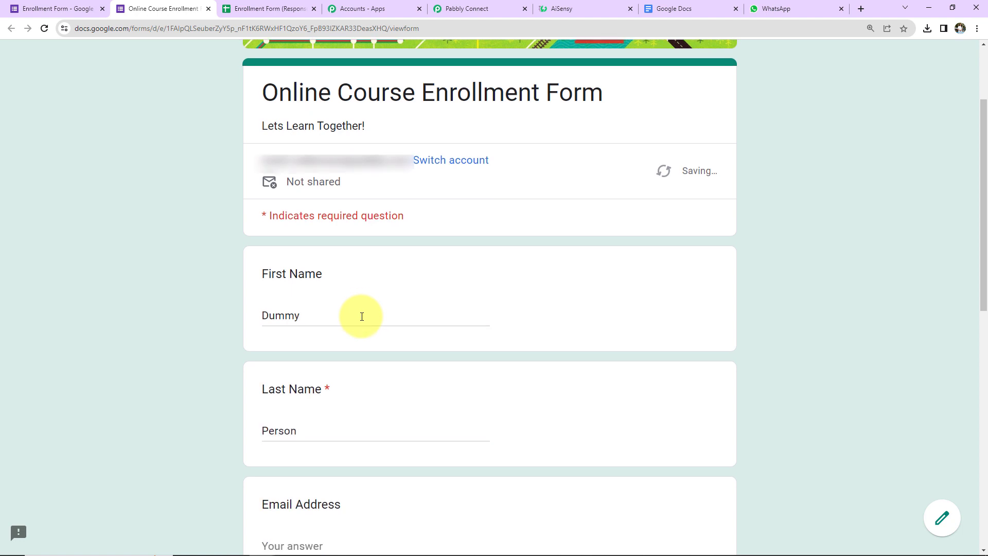
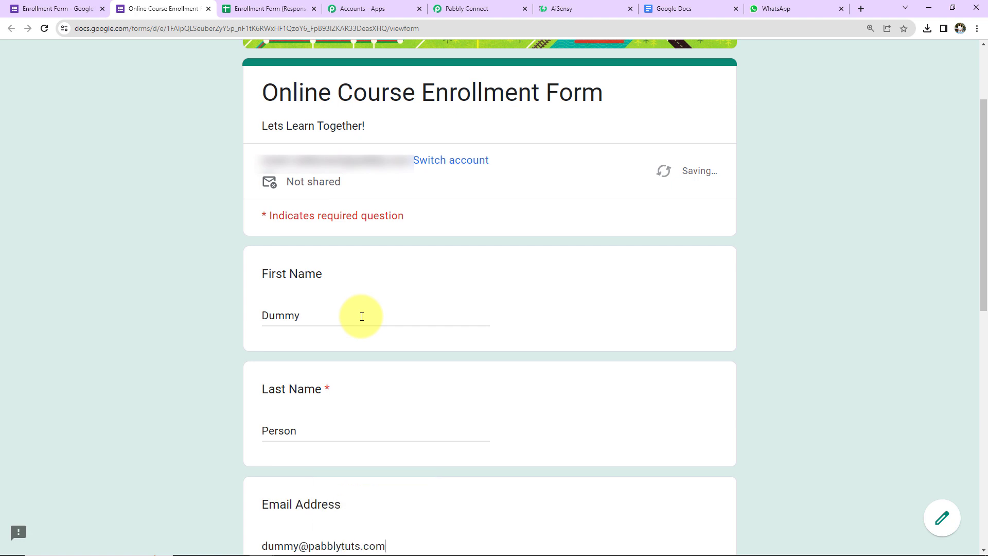
scroll(362, 317, down, 9)
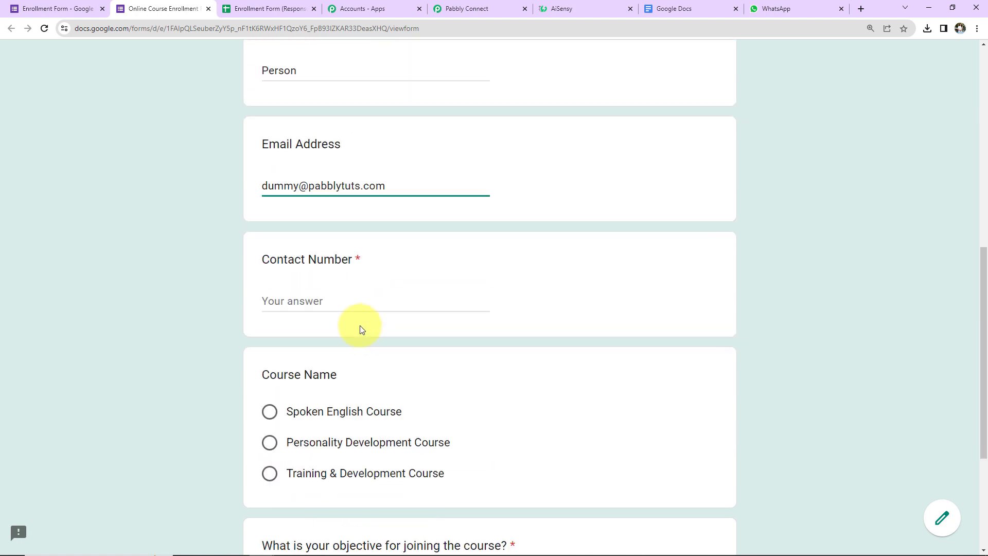
click(352, 182)
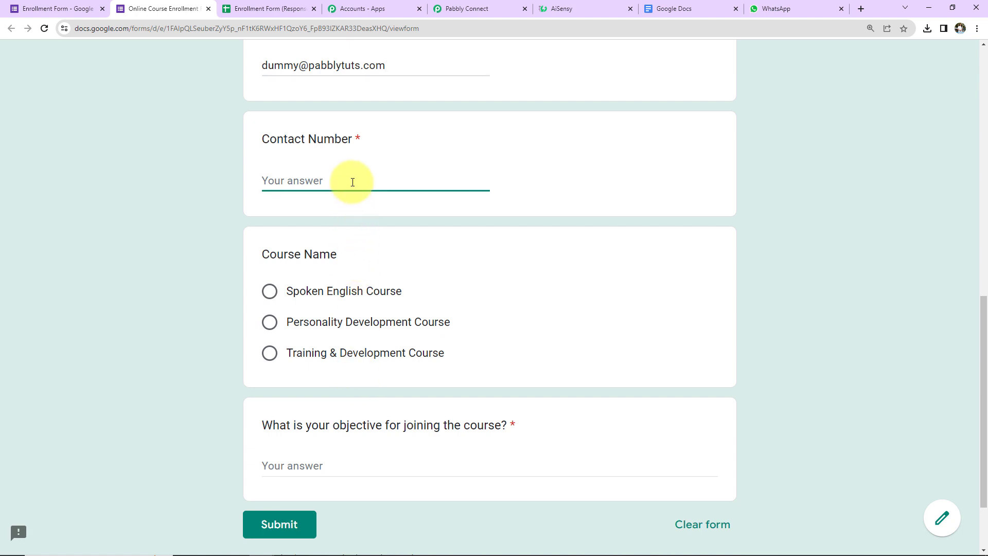
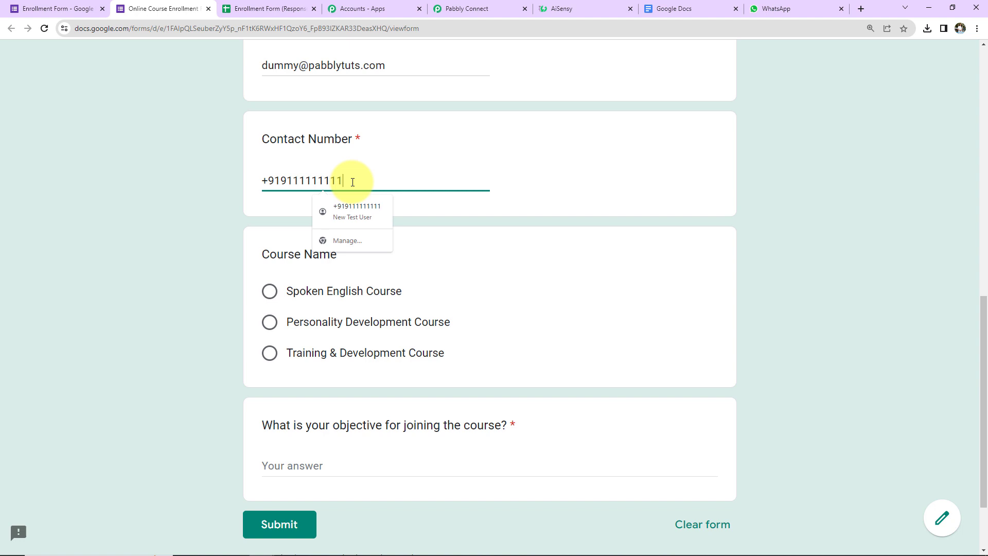
Pick Personality Development Course, answer 'I want to enhance my confidence.', and submit
click(237, 163)
scroll(296, 310, down, 1)
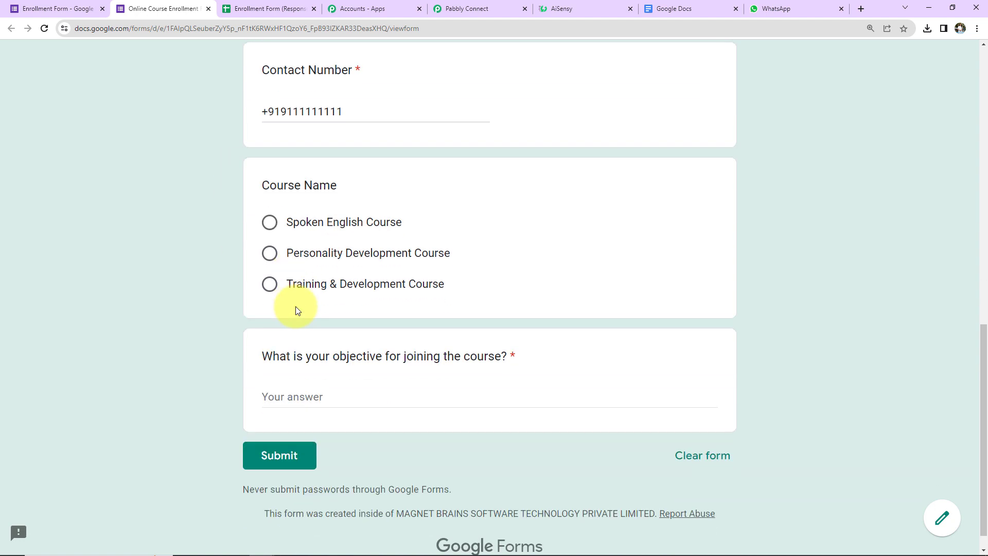
scroll(297, 309, down, 1)
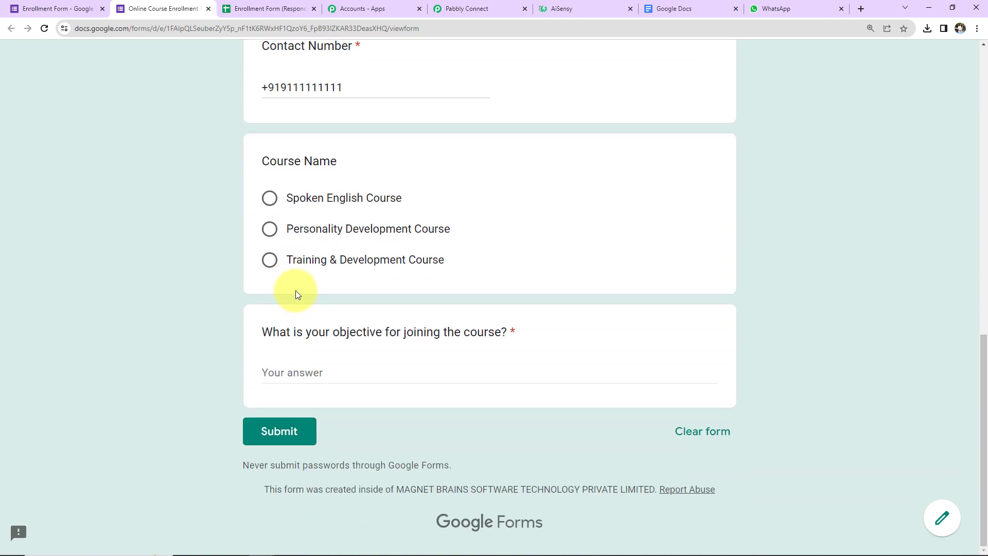
click(272, 230)
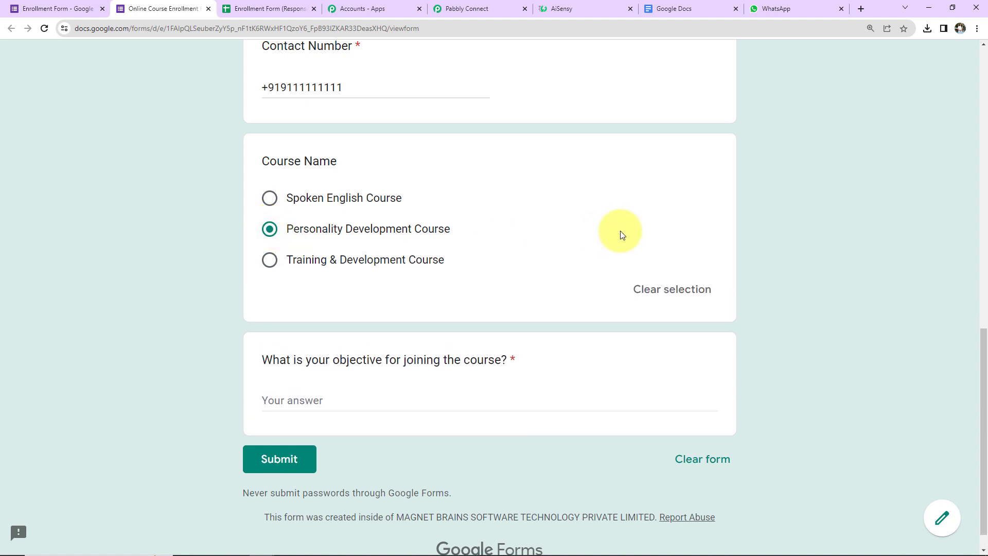
scroll(522, 298, down, 1)
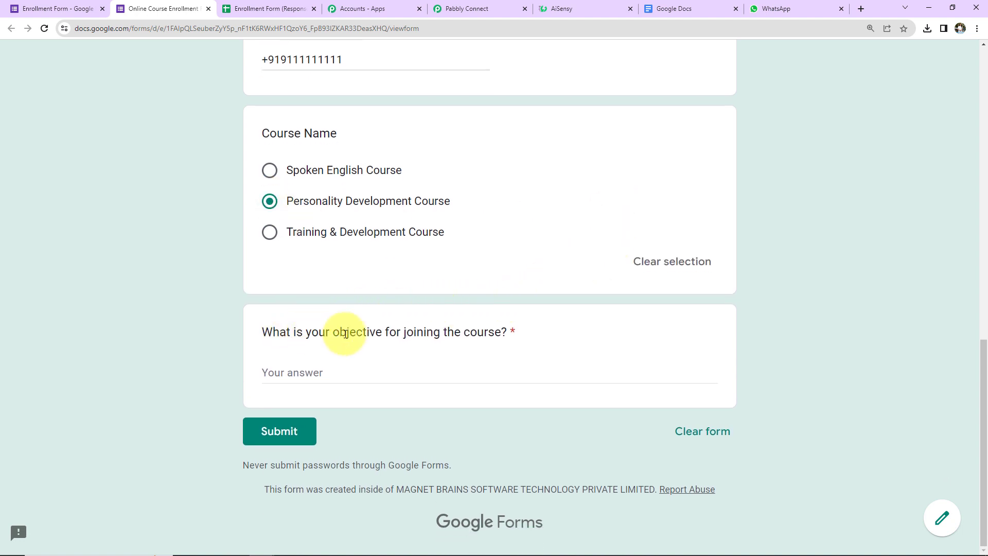
click(413, 378)
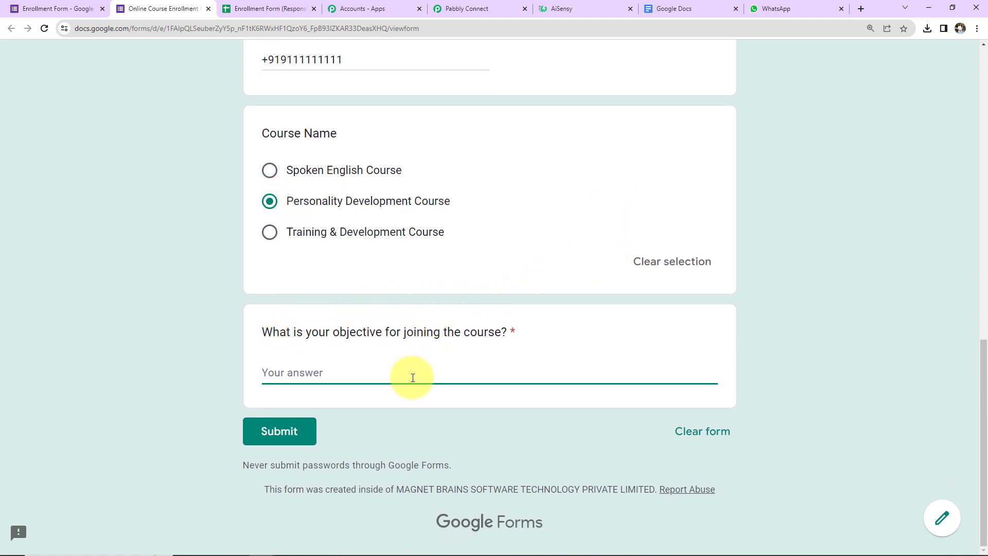
text(I)
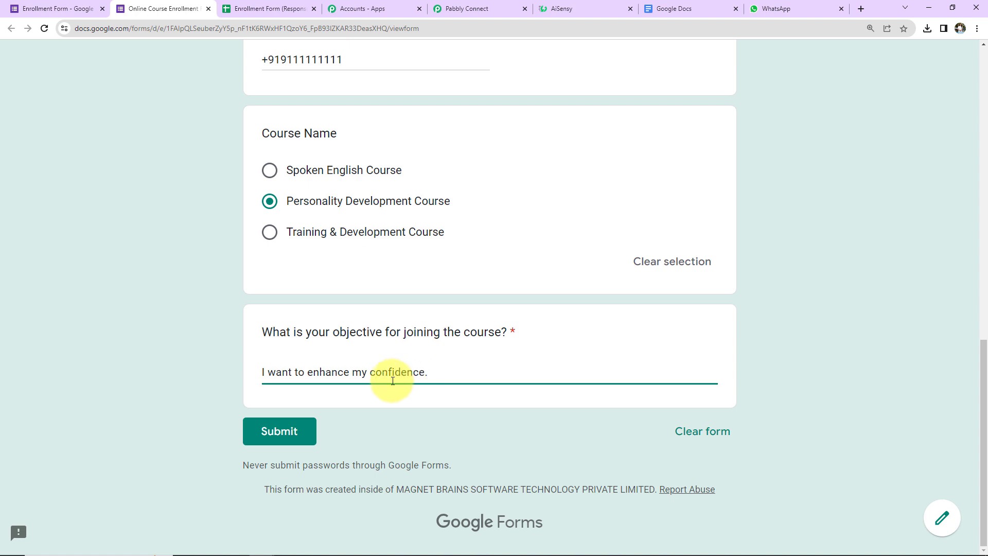
click(267, 428)
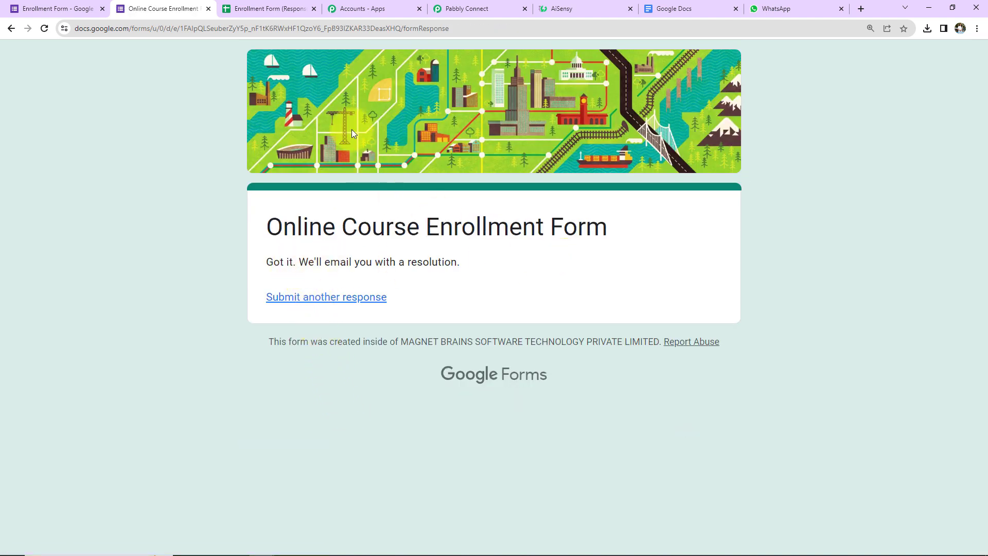
In the Enrollment Form (Responses) sheet, auto-fit columns F and D to their contents
click(279, 11)
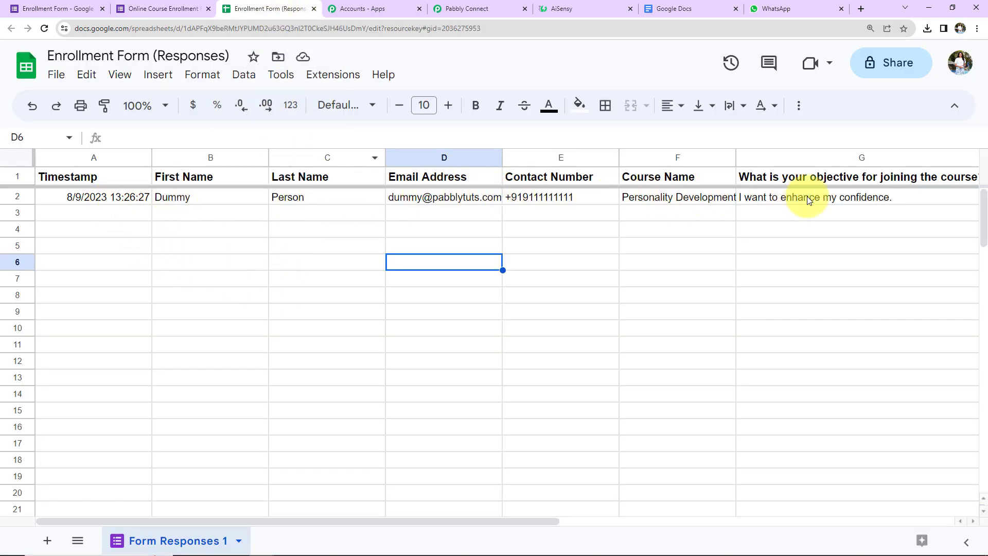
double_click(736, 157)
double_click(503, 159)
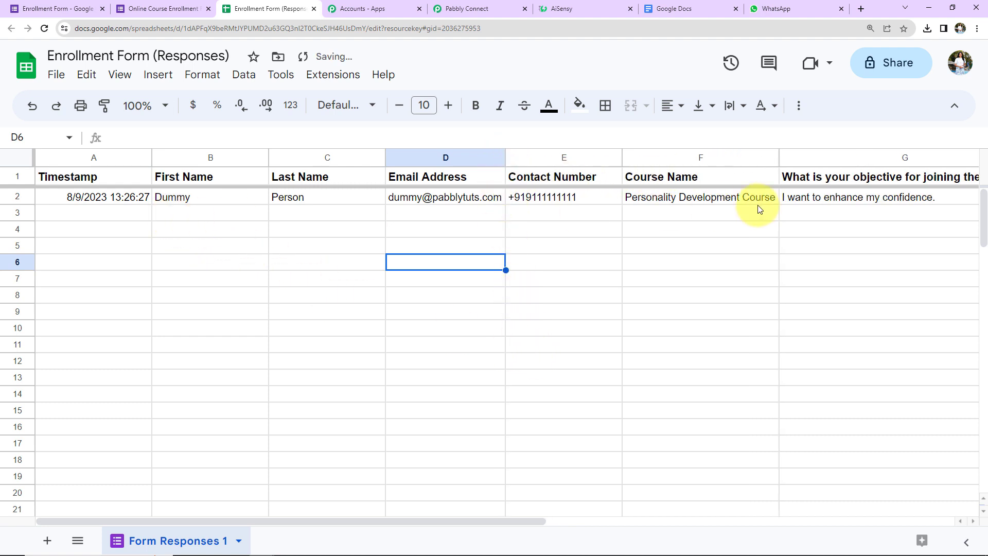
click(342, 82)
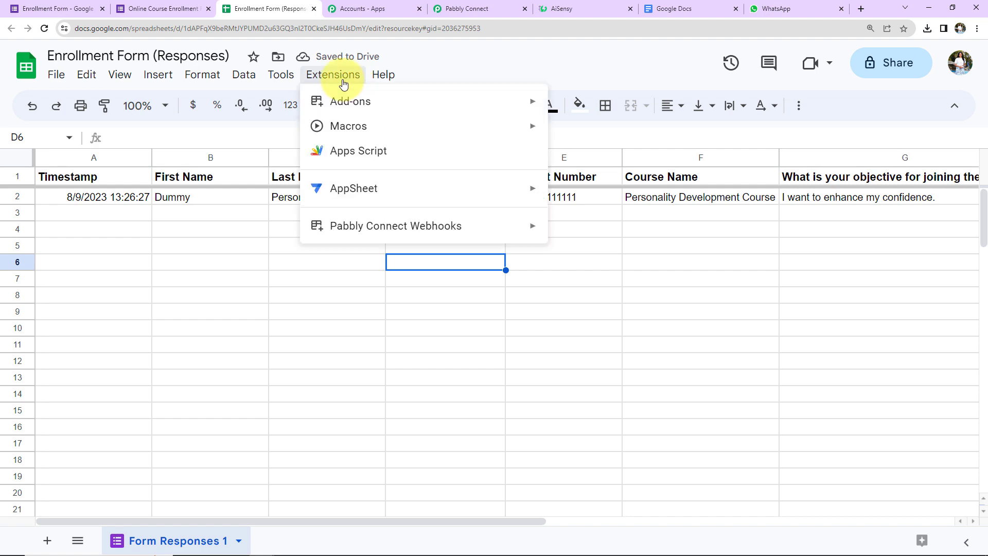
mouse_move(342, 101)
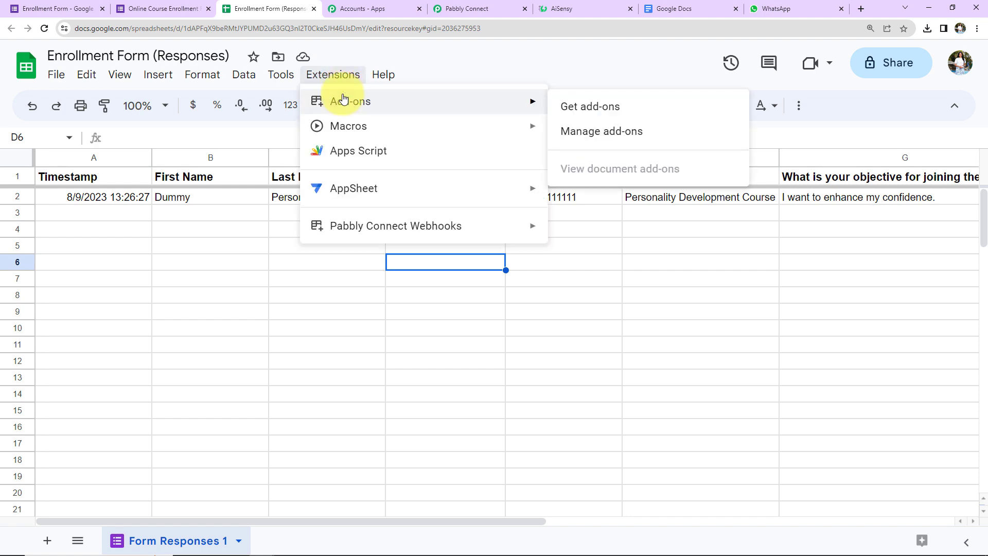
click(583, 106)
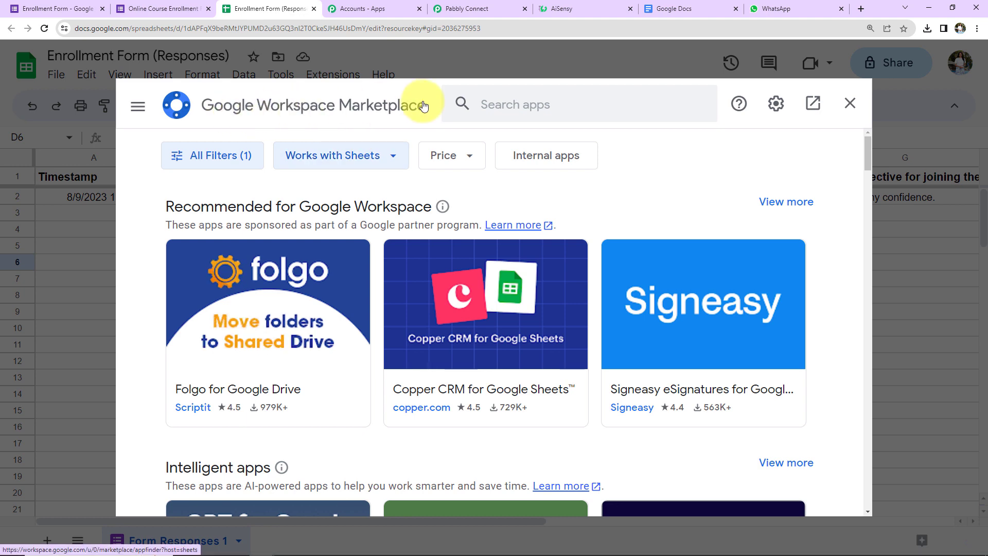
click(470, 103)
text(Pabbly)
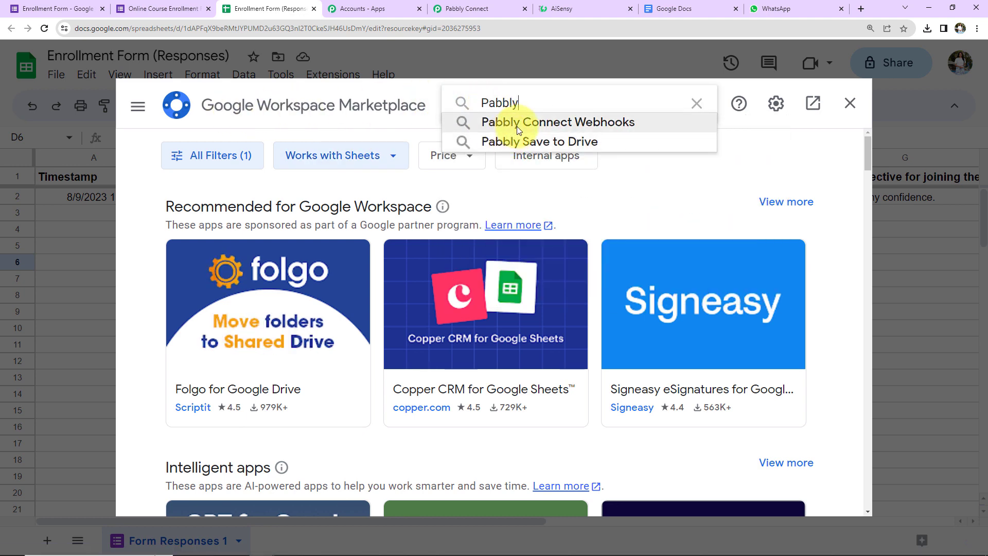
click(518, 123)
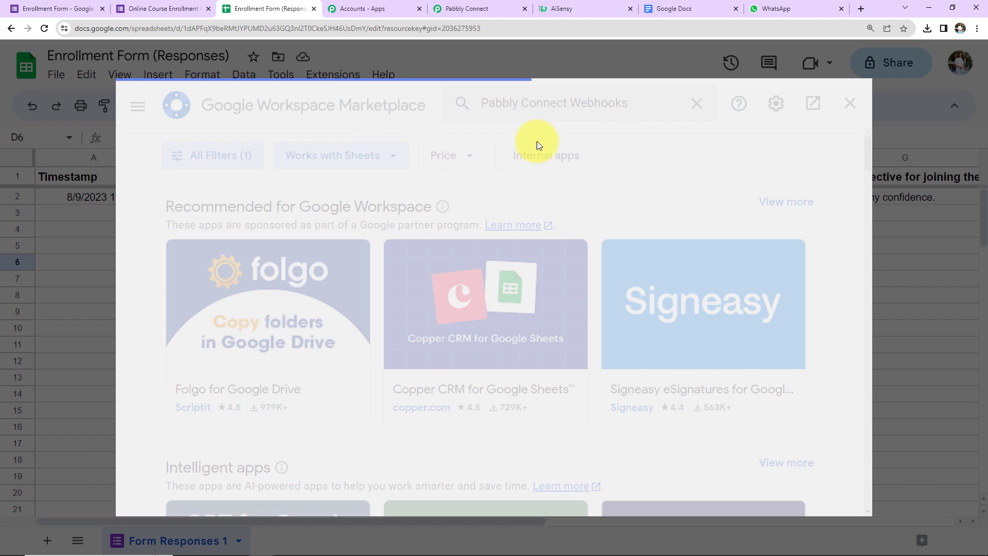
click(286, 316)
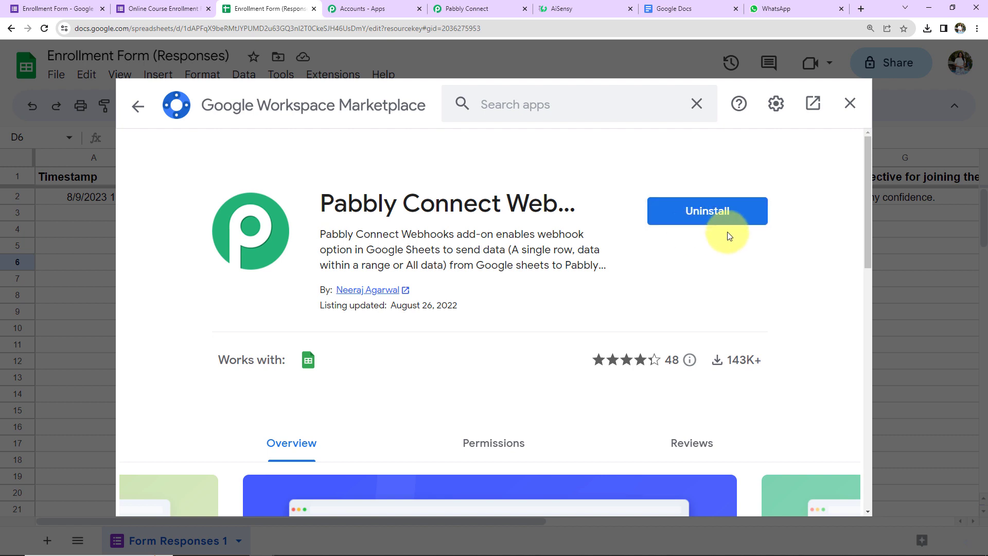
click(849, 104)
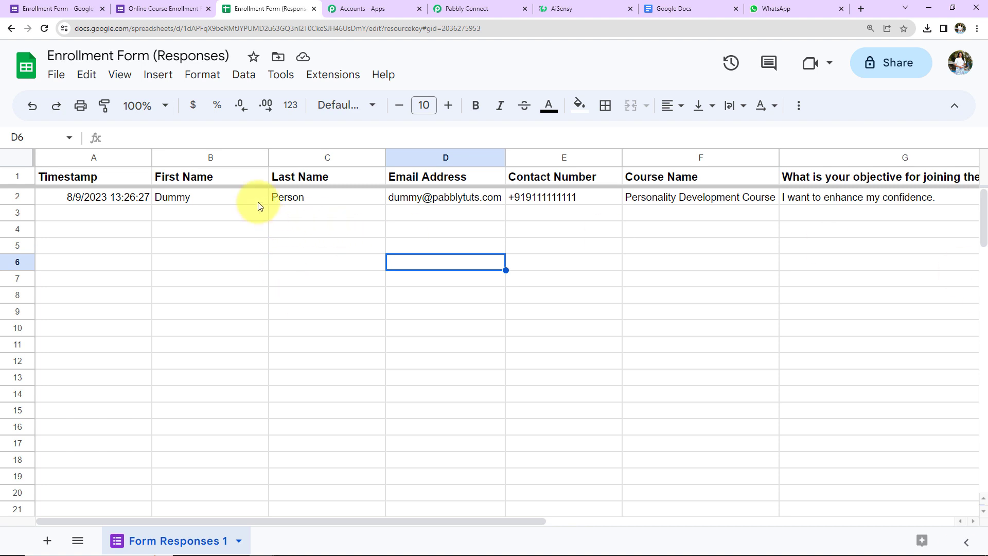
Reload the spreadsheet and open the Pabbly Connect Webhooks Initial Setup dialog
click(44, 28)
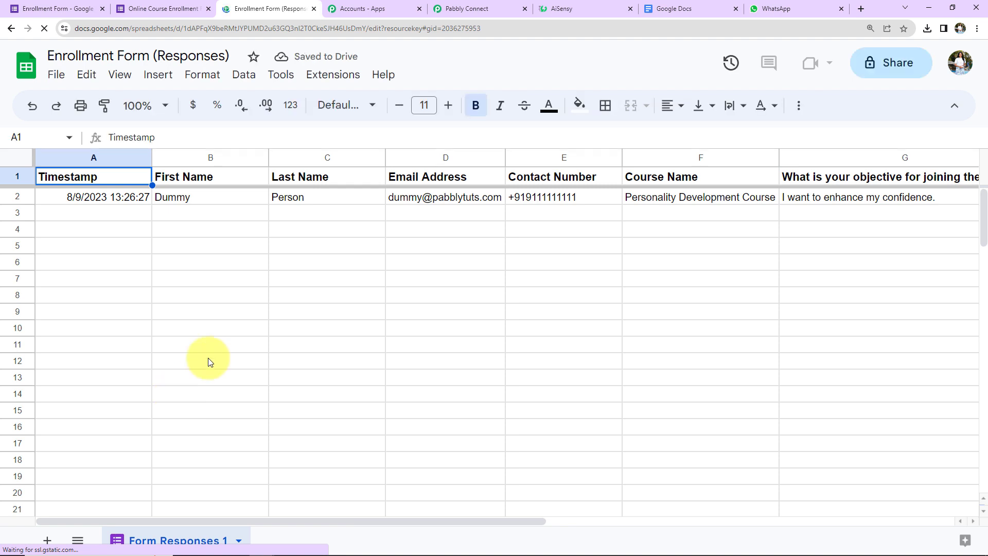
click(323, 79)
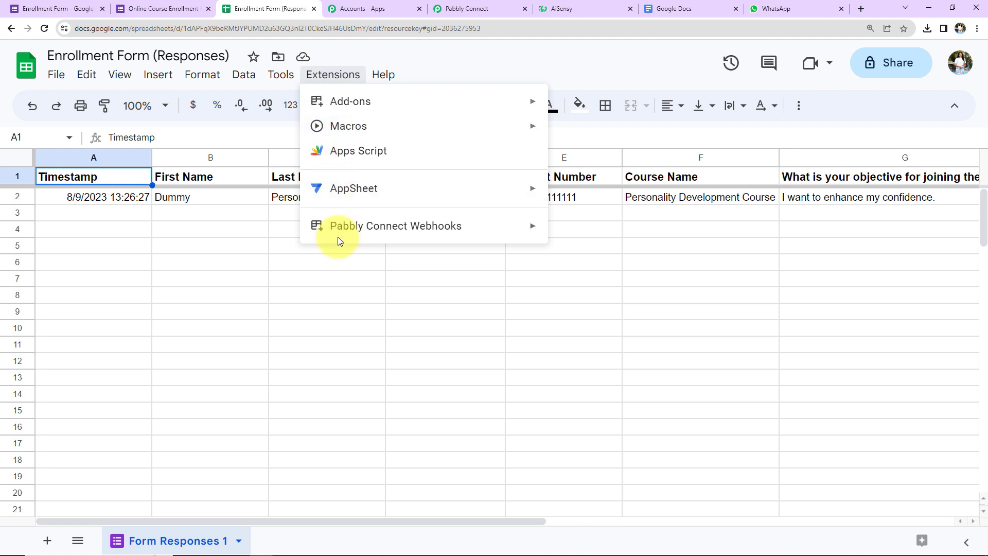
mouse_move(332, 229)
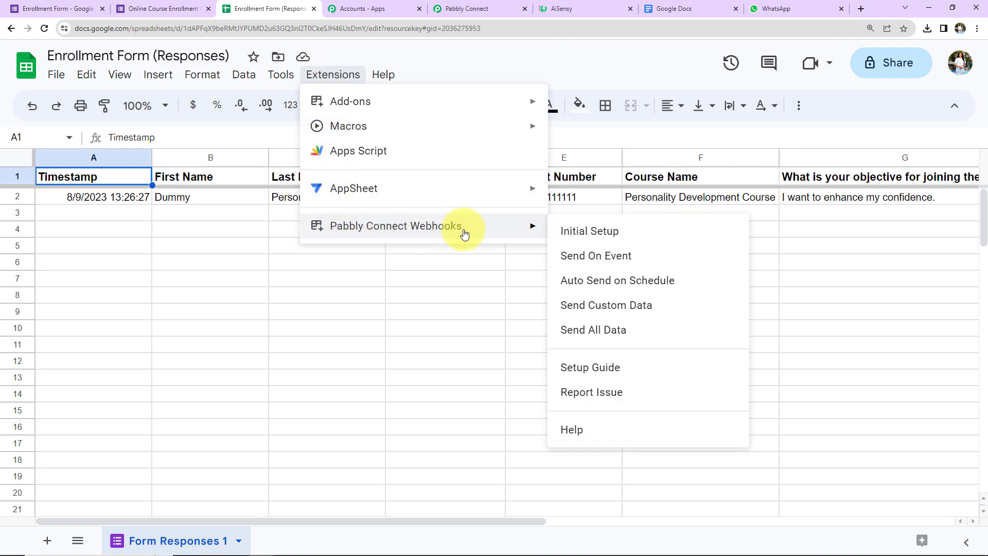
click(571, 240)
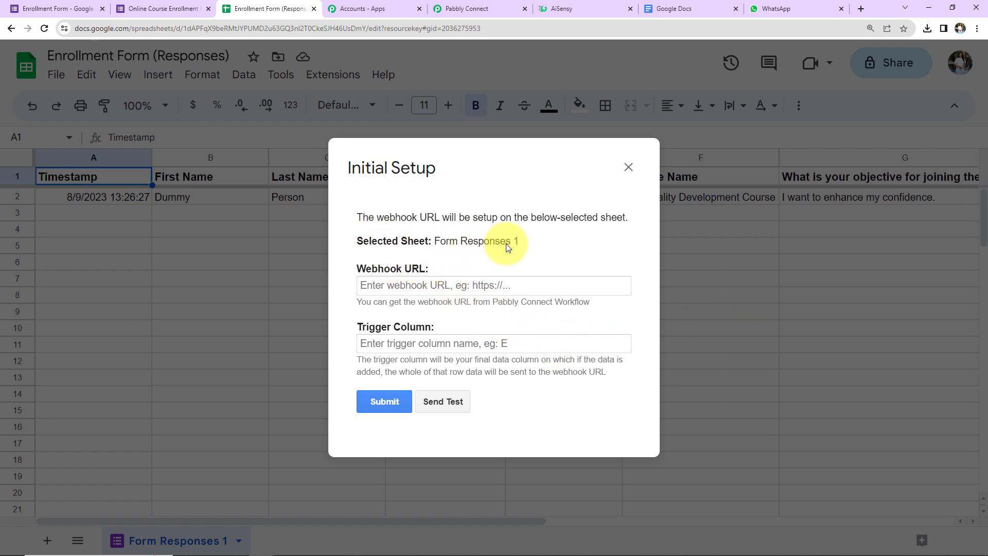
Paste the Pabbly webhook URL, set trigger column G, submit, and send a test
click(453, 9)
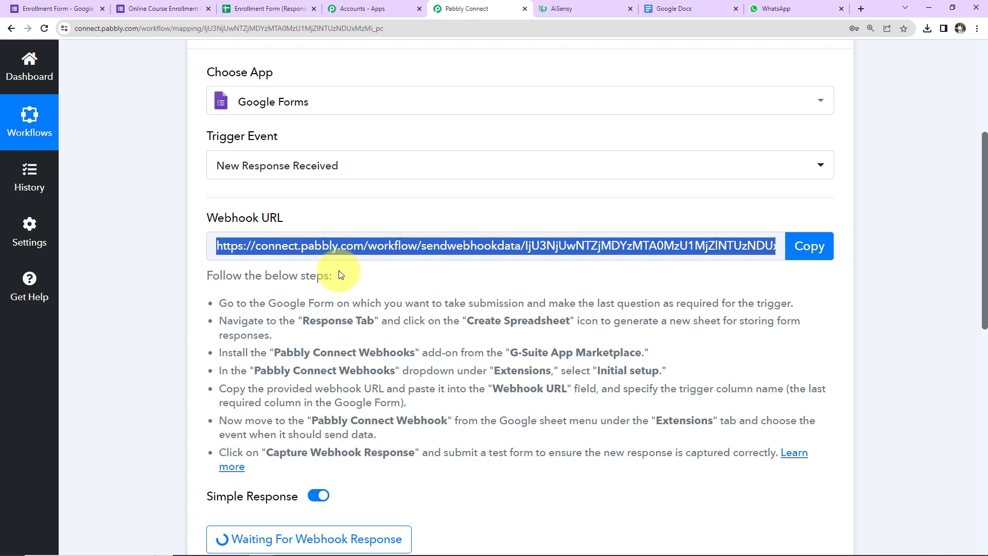
click(809, 246)
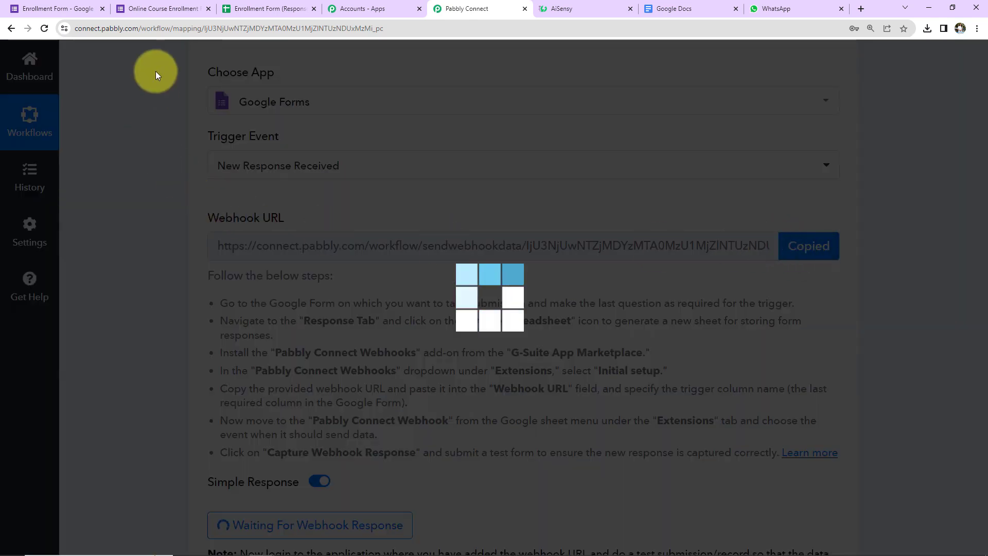
click(257, 9)
click(419, 284)
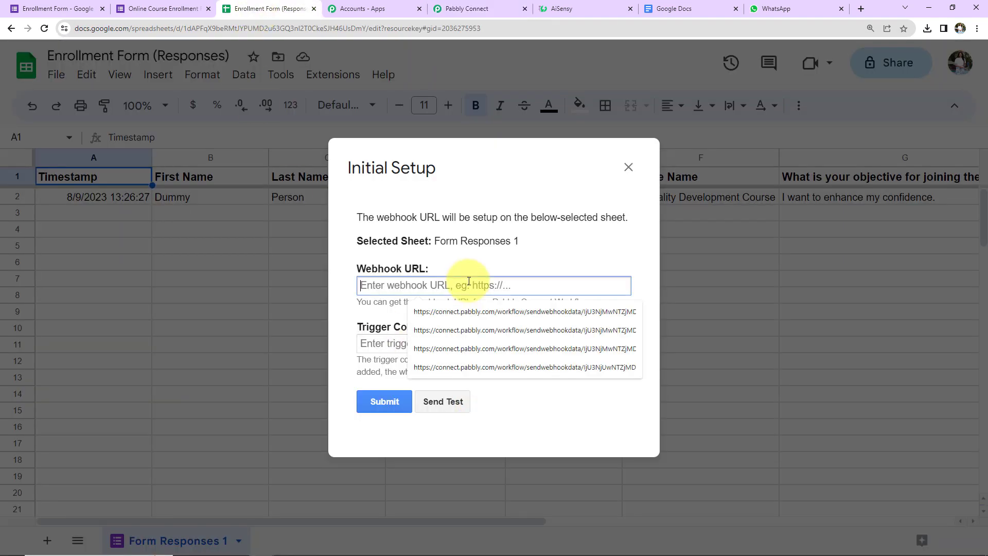
key(ctrl+v)
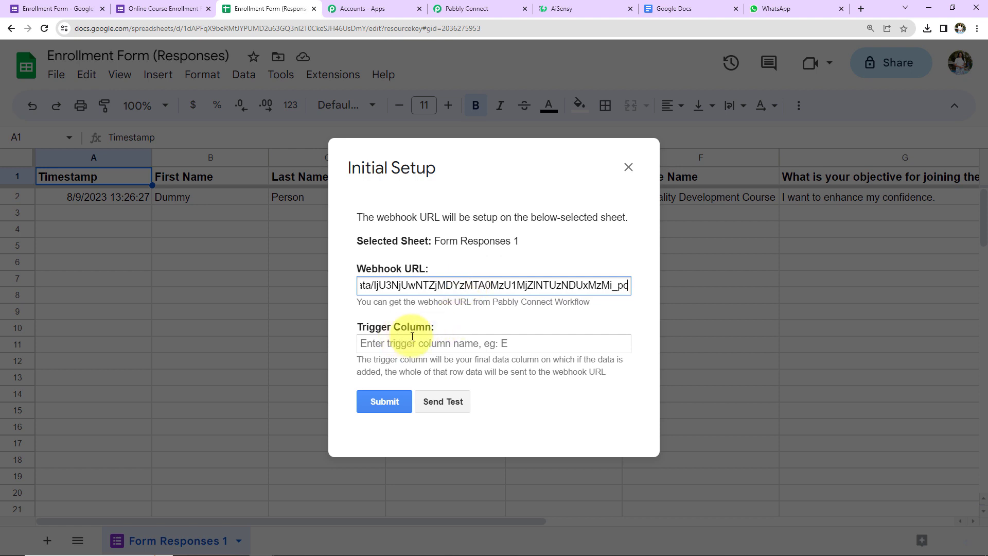
drag(491, 162, 484, 249)
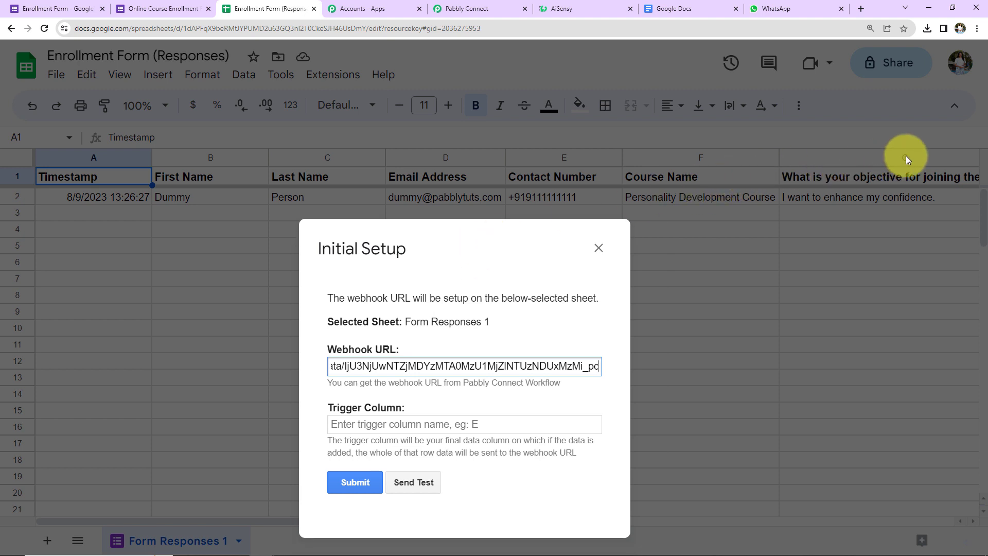
click(423, 426)
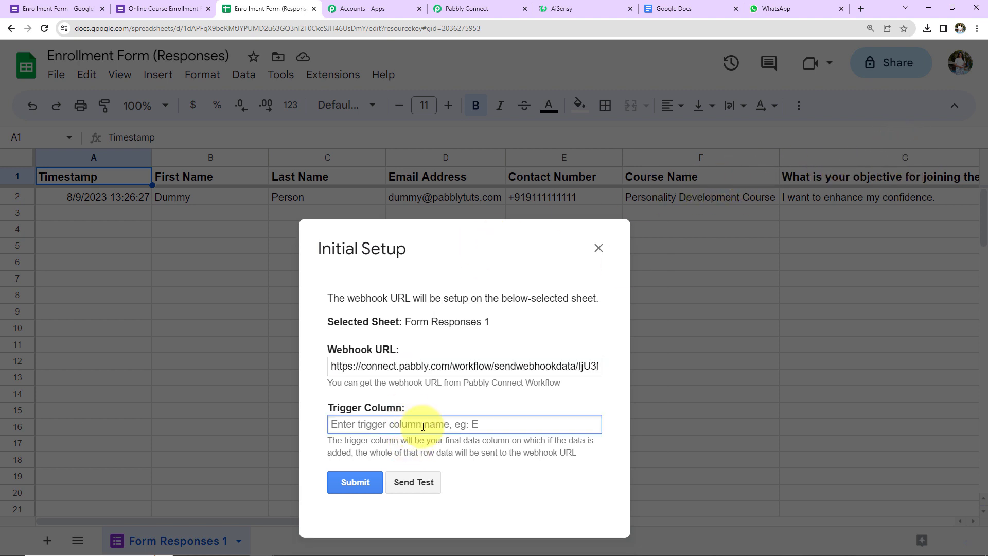
text(G)
click(356, 483)
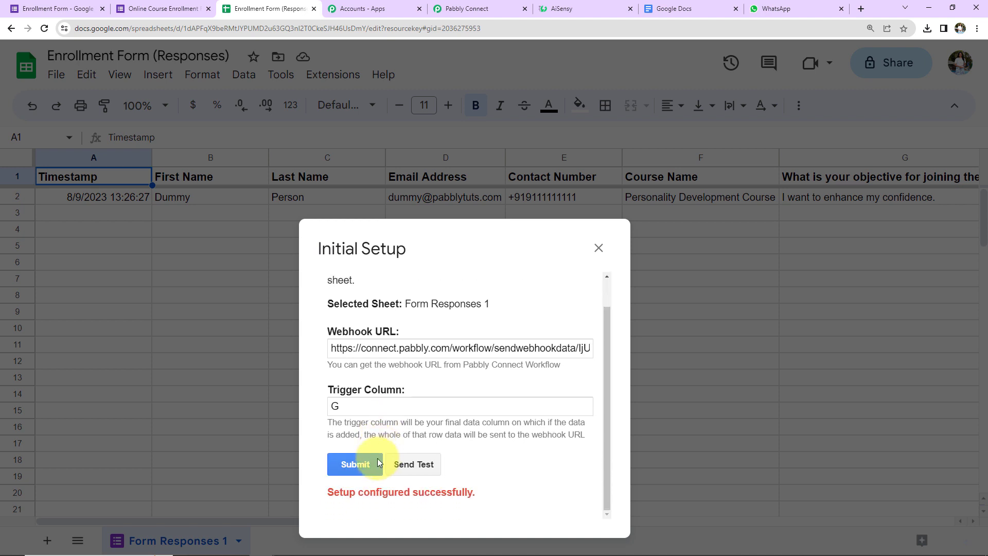
click(409, 470)
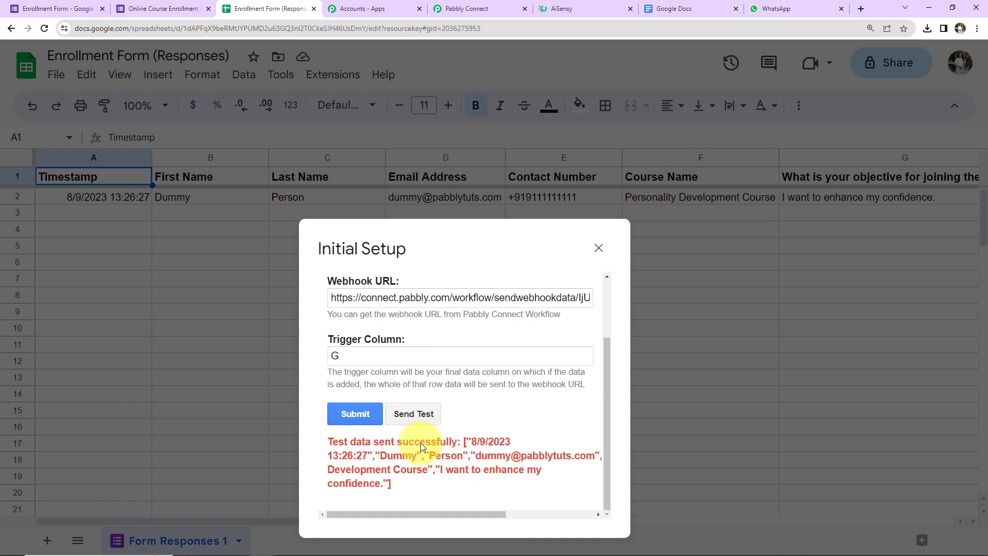
click(459, 16)
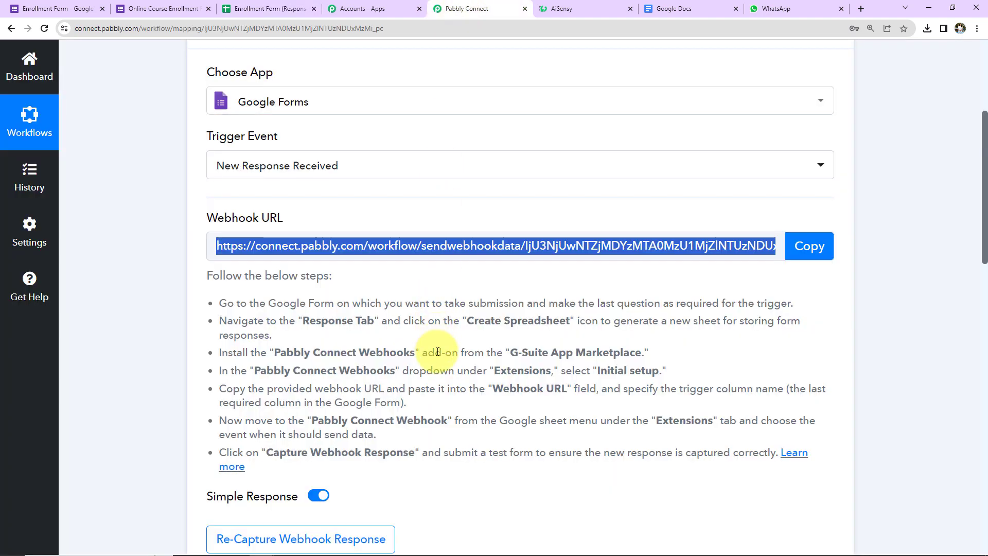
scroll(470, 383, down, 8)
scroll(519, 431, up, 4)
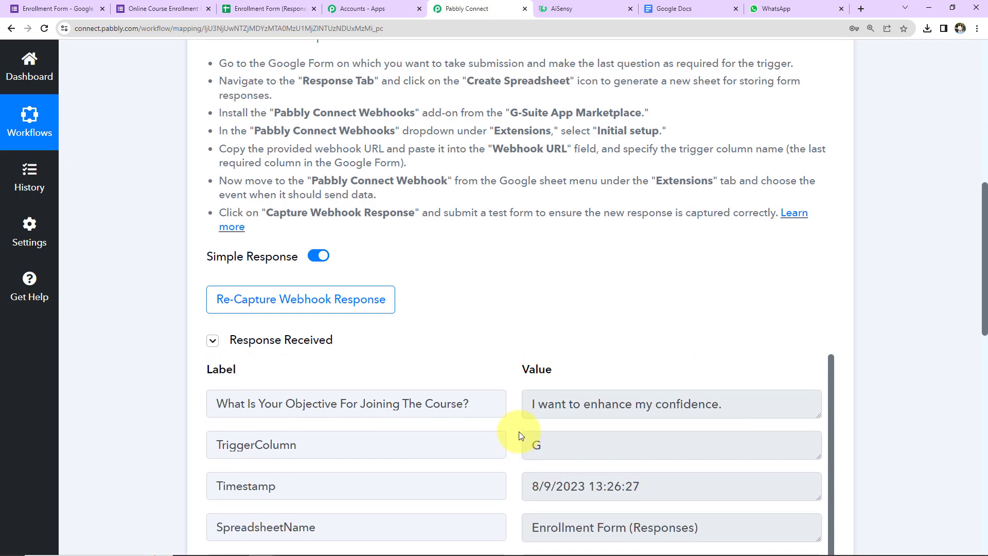
scroll(875, 370, down, 2)
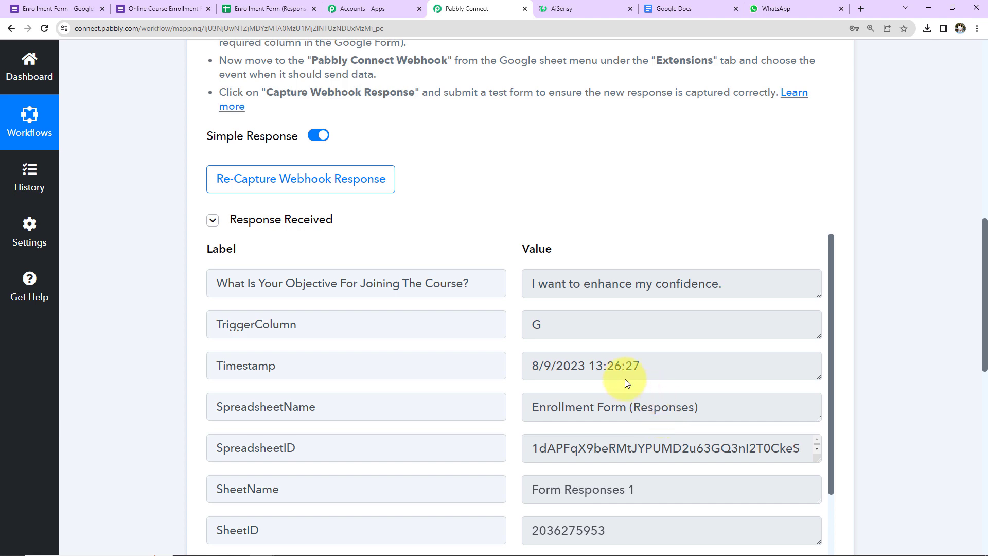
Close the Initial Setup window and turn on the add-on's Send On Event option
click(284, 12)
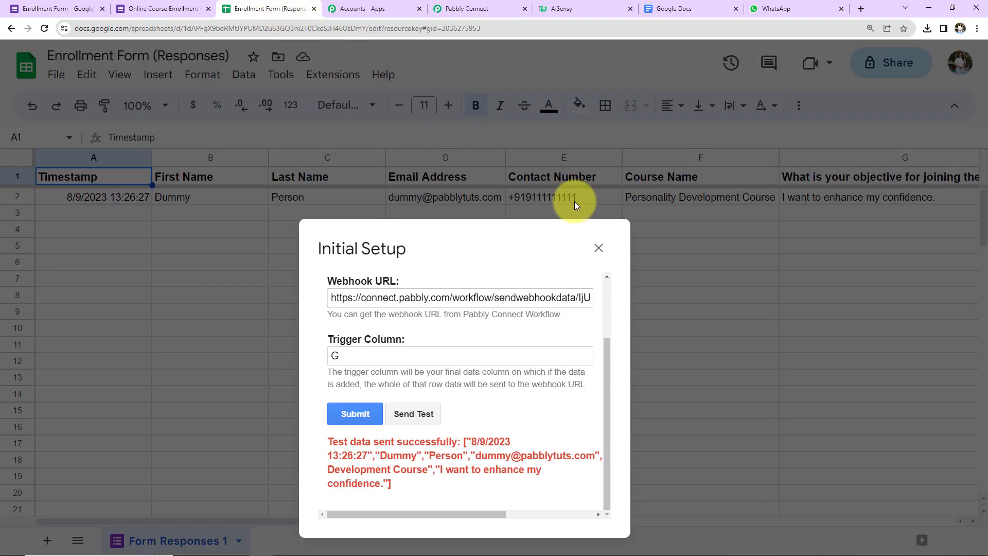
click(598, 248)
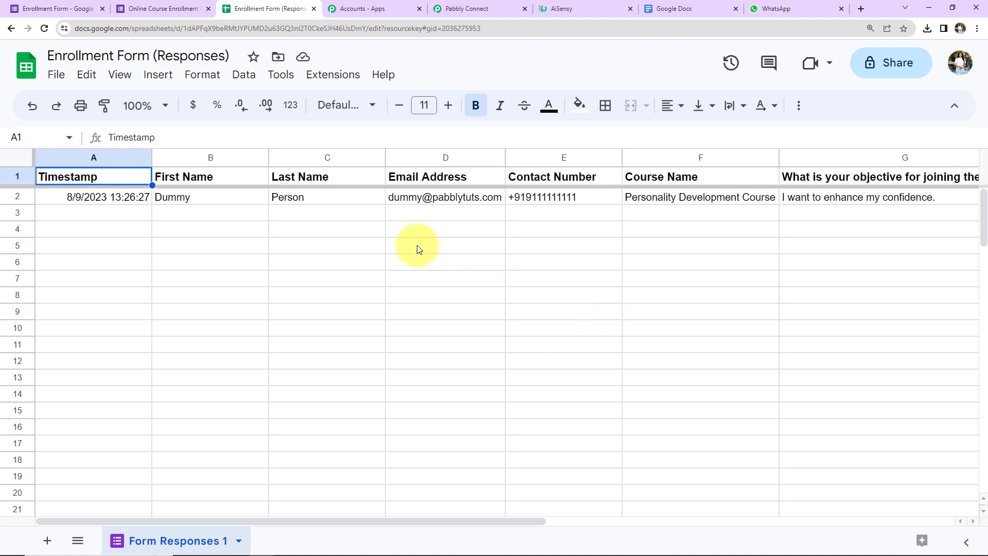
click(335, 84)
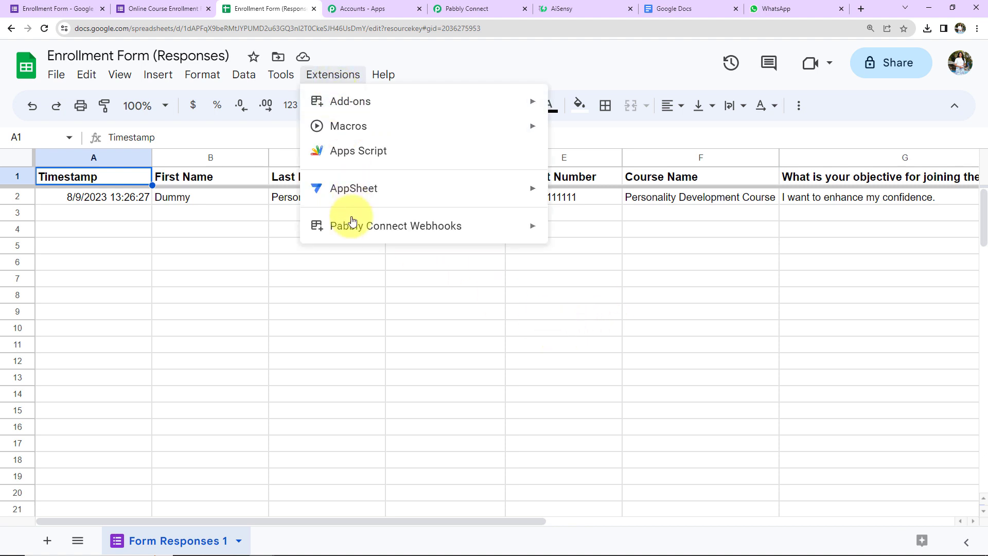
mouse_move(350, 224)
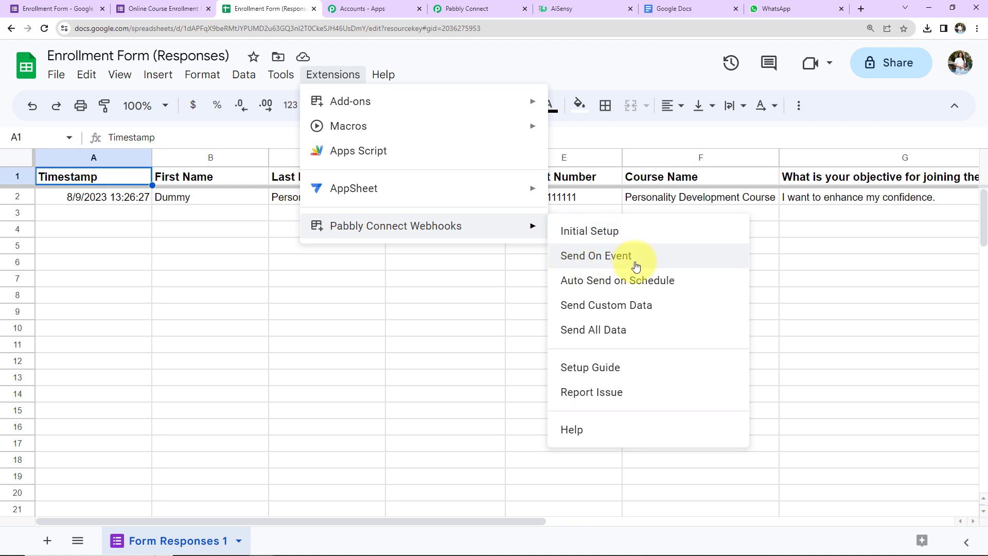
click(577, 262)
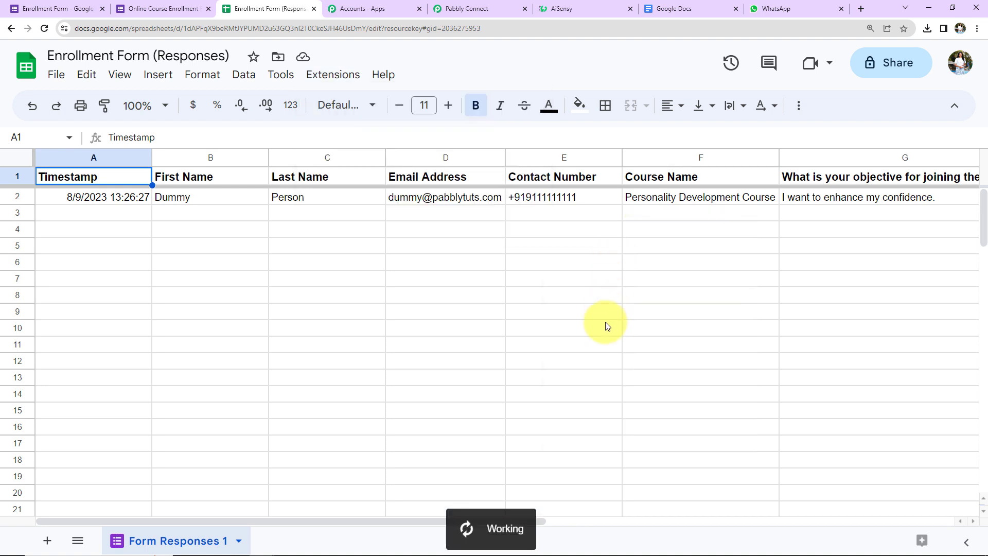
click(329, 80)
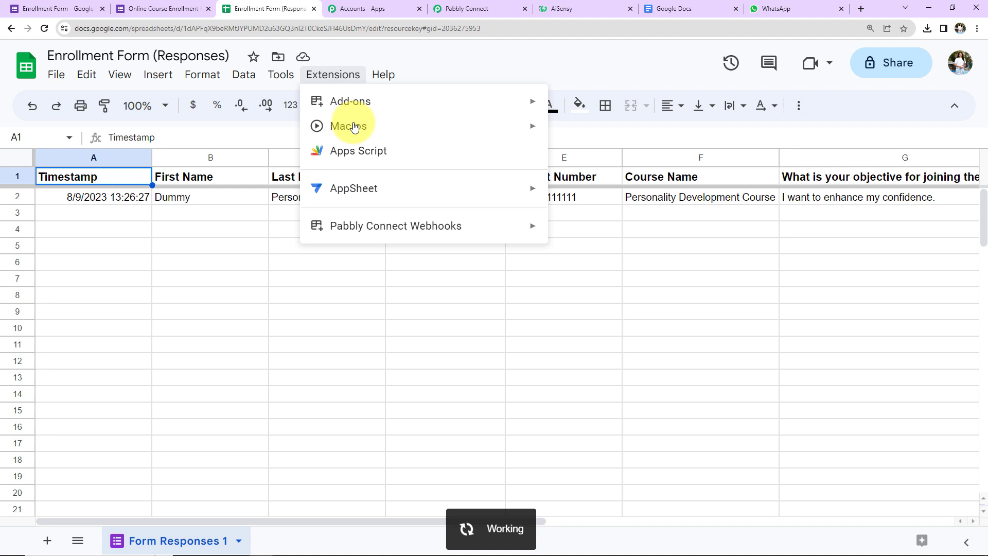
mouse_move(404, 226)
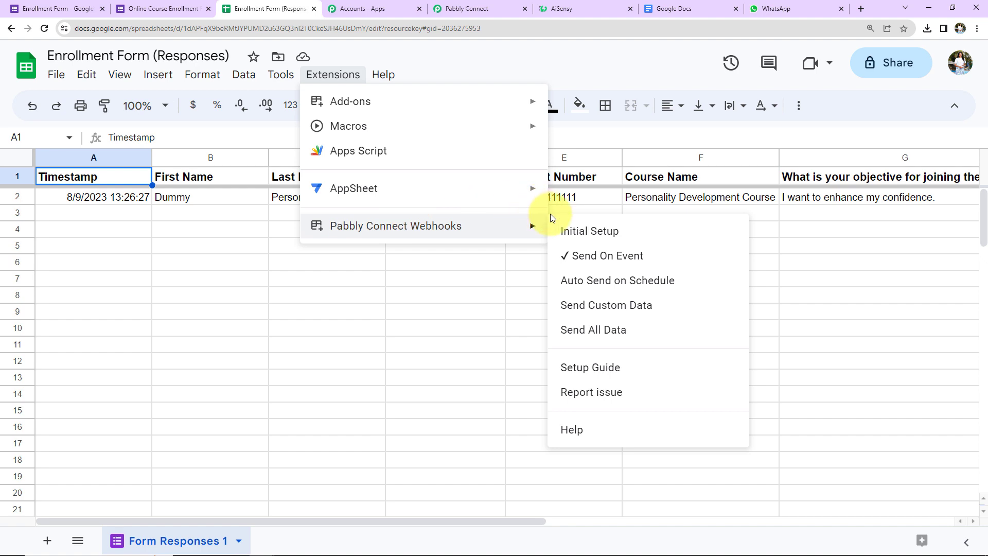
click(493, 360)
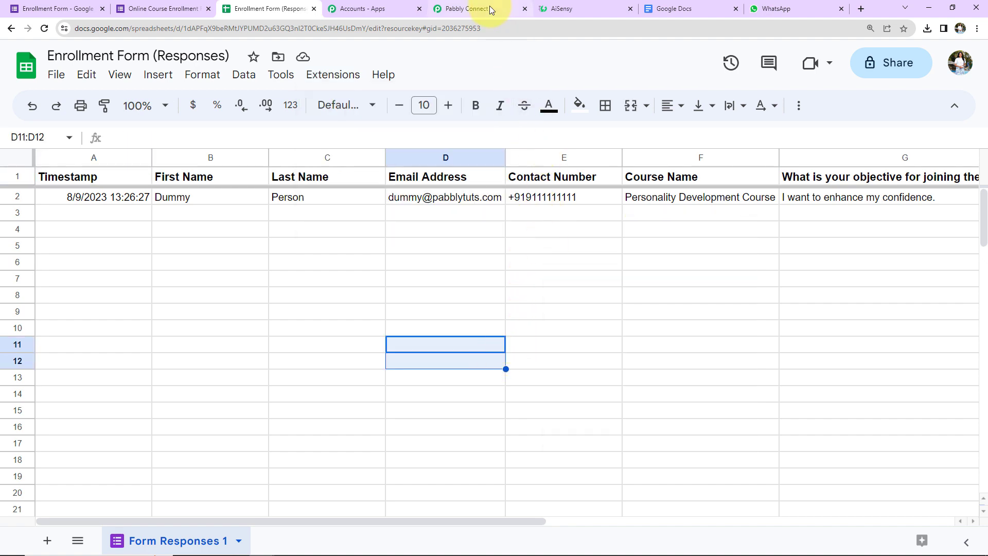
Set action step 2 to Google Docs' Create Document from Template event and begin connecting an account
click(490, 8)
scroll(888, 254, down, 7)
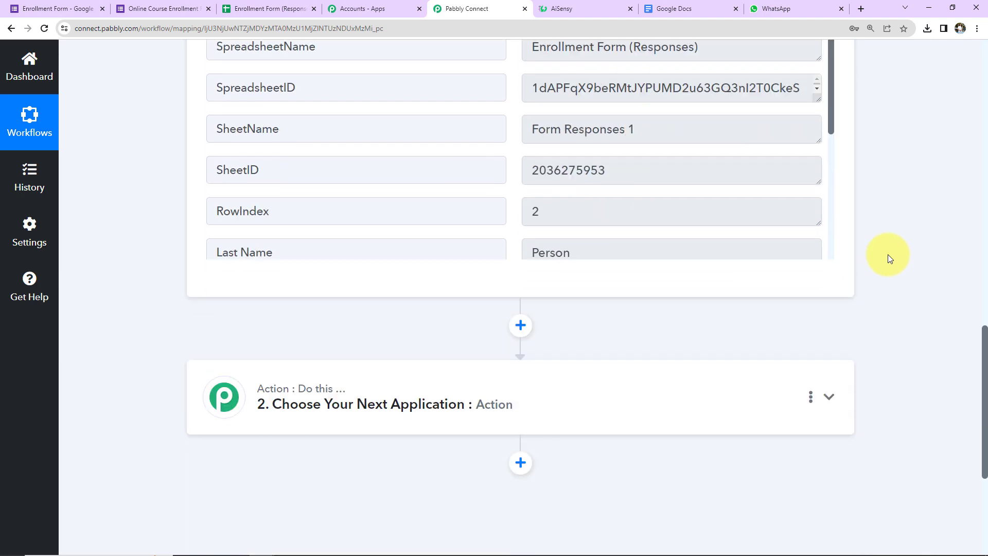
scroll(889, 257, down, 2)
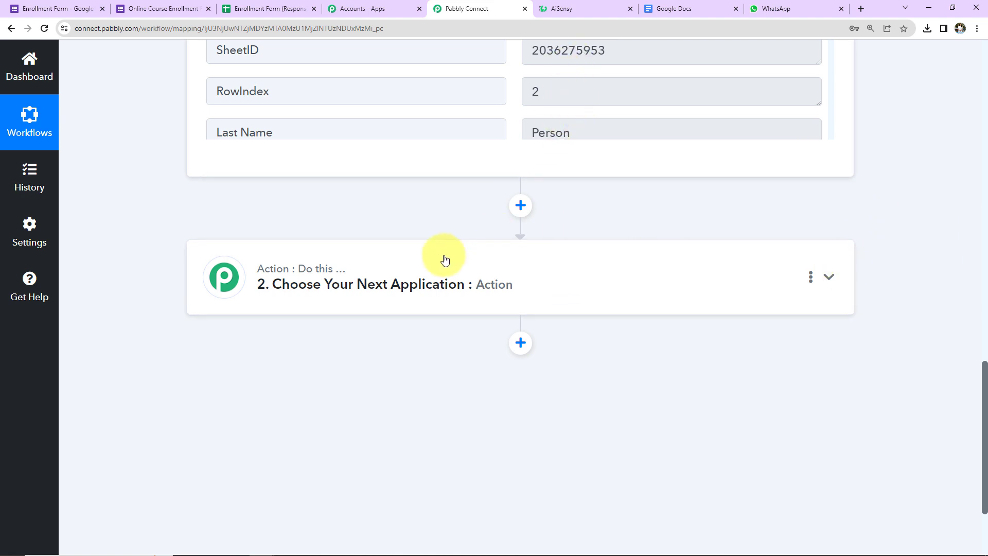
click(341, 283)
click(347, 372)
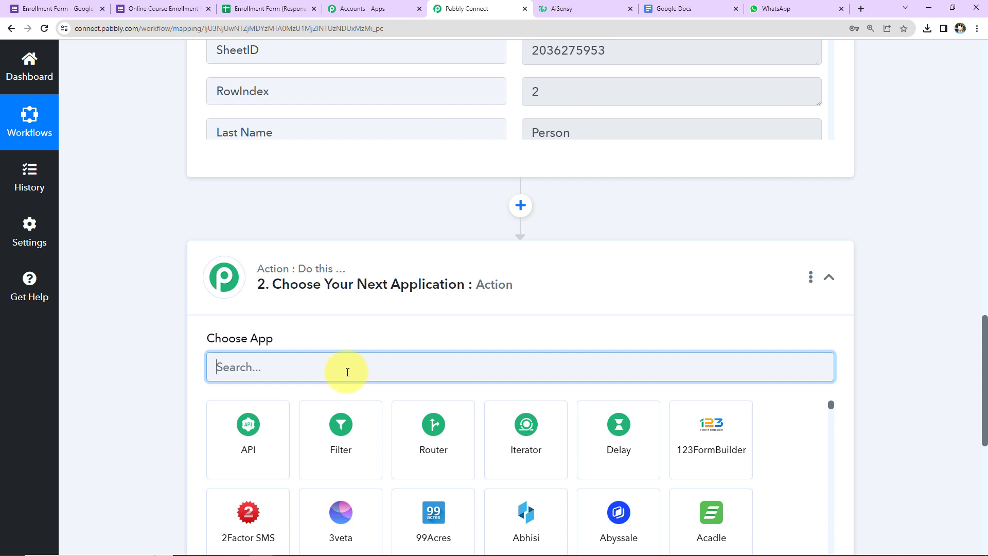
text(Google d)
click(219, 465)
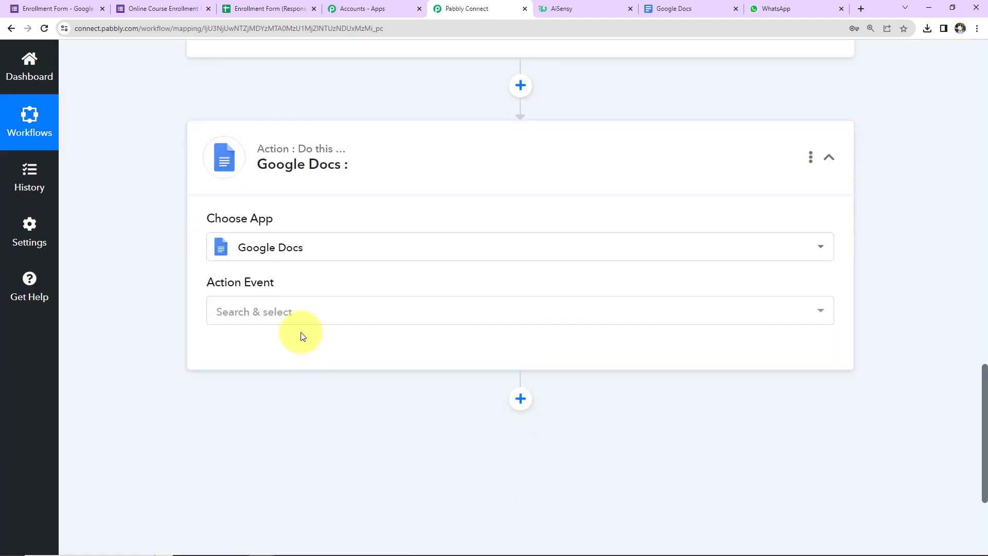
click(301, 318)
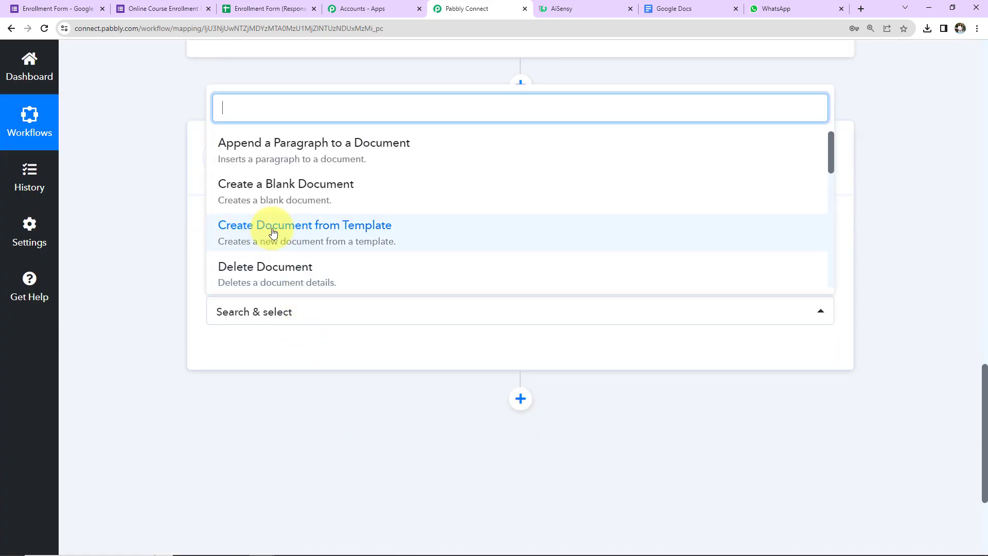
click(317, 233)
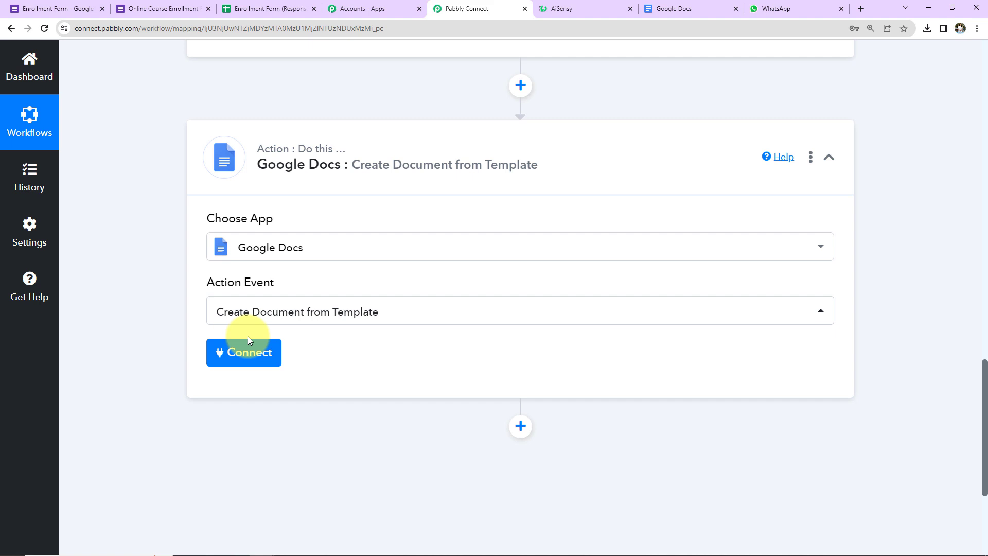
click(241, 352)
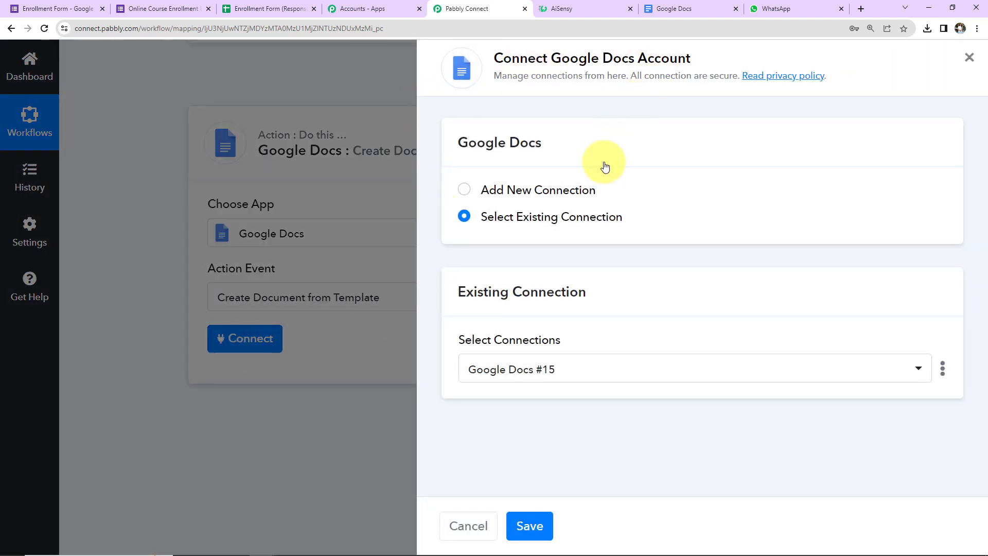
Add a new Google Docs connection, signing in with the Google account and allowing Drive access
click(464, 191)
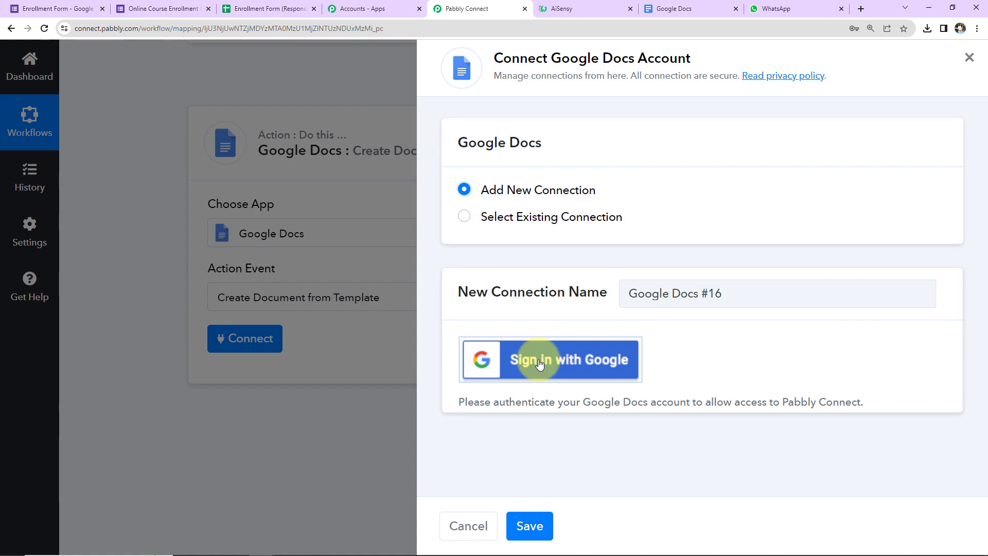
click(543, 357)
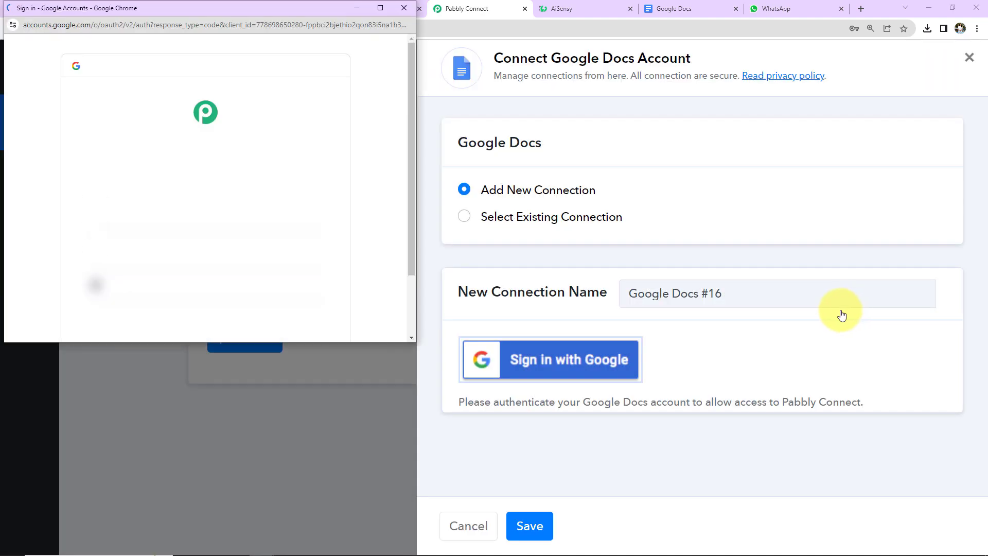
click(247, 218)
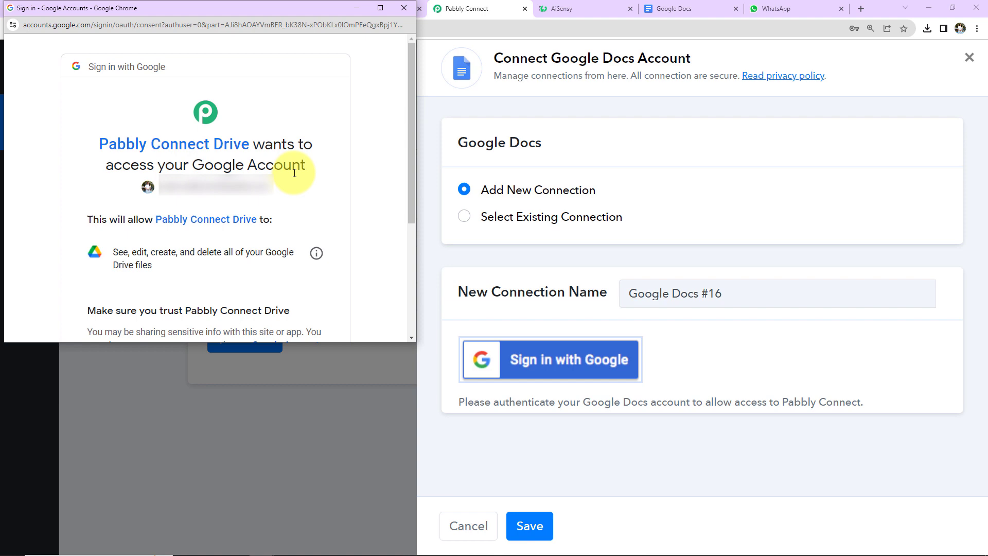
scroll(281, 216, down, 3)
click(266, 248)
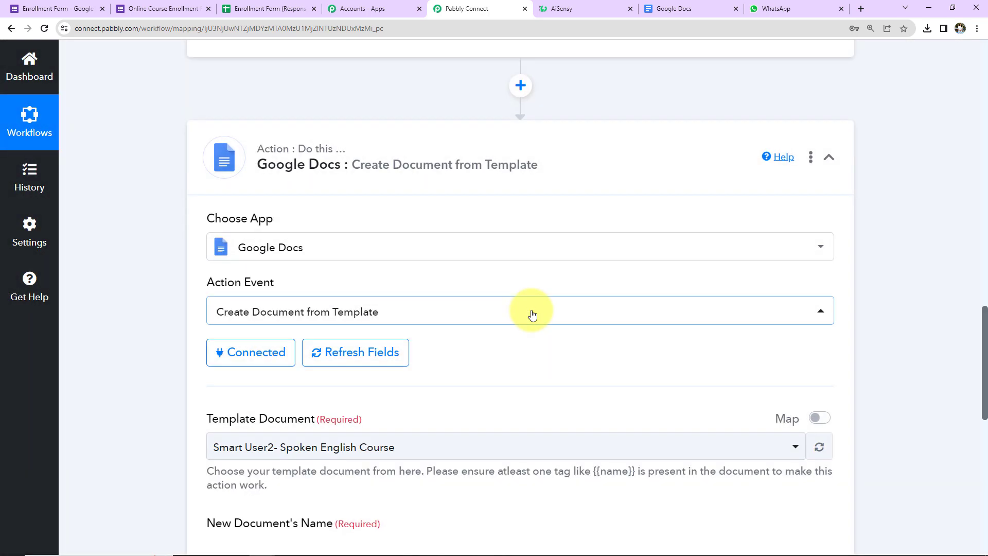
Go to the Google Docs home page and open 'Template Document' from Recent documents
scroll(492, 316, down, 5)
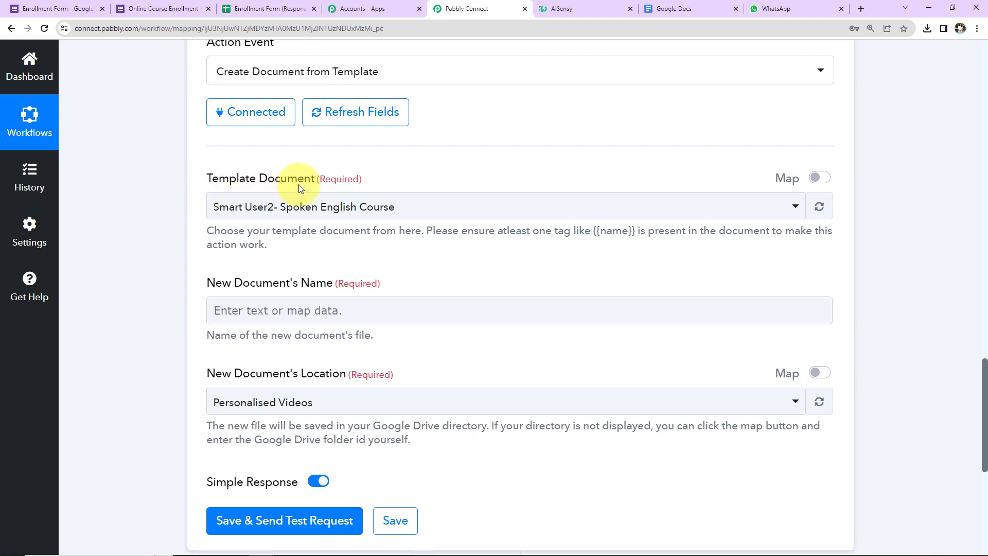
click(672, 9)
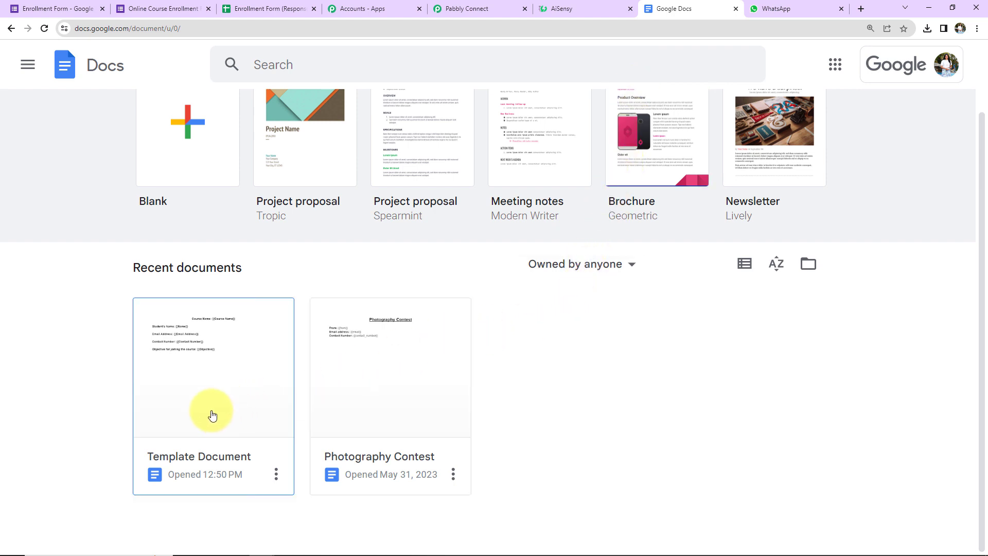
click(287, 420)
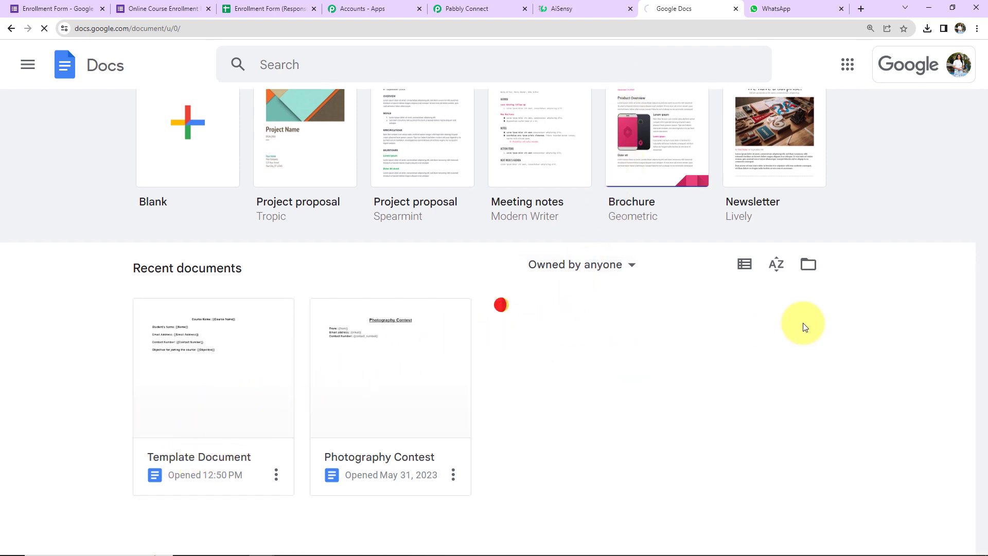
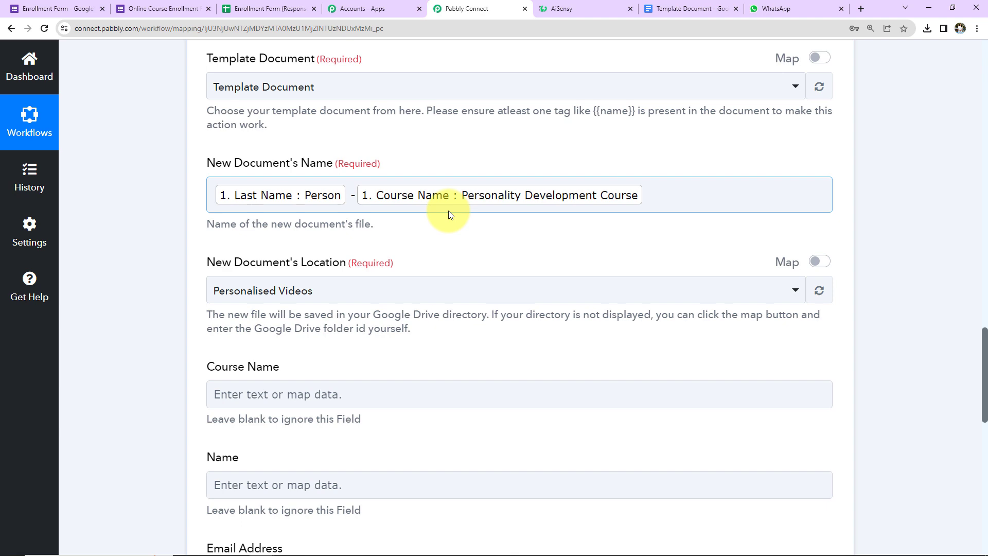
Choose Contest - Demo Folder as the save location for the new document
scroll(453, 218, down, 2)
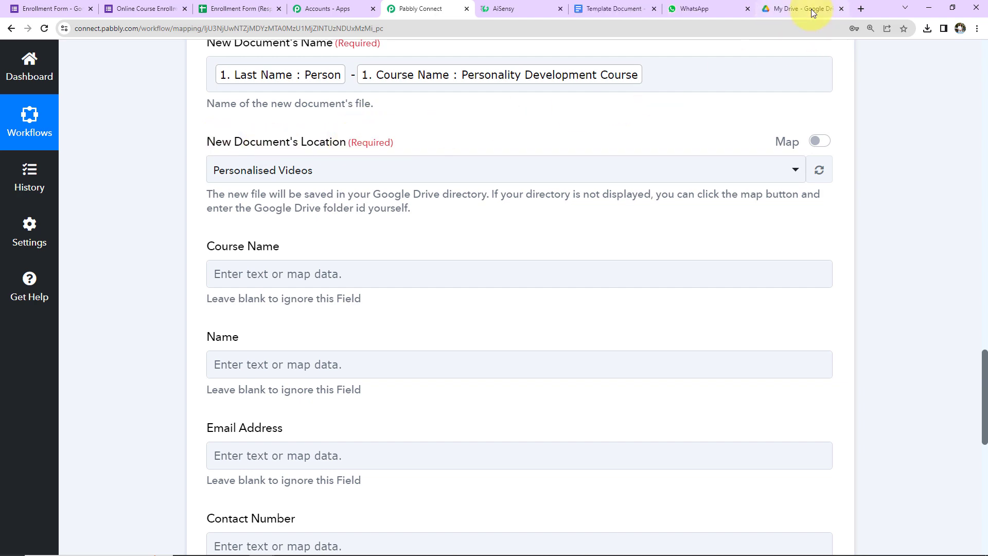
click(811, 9)
scroll(355, 303, down, 2)
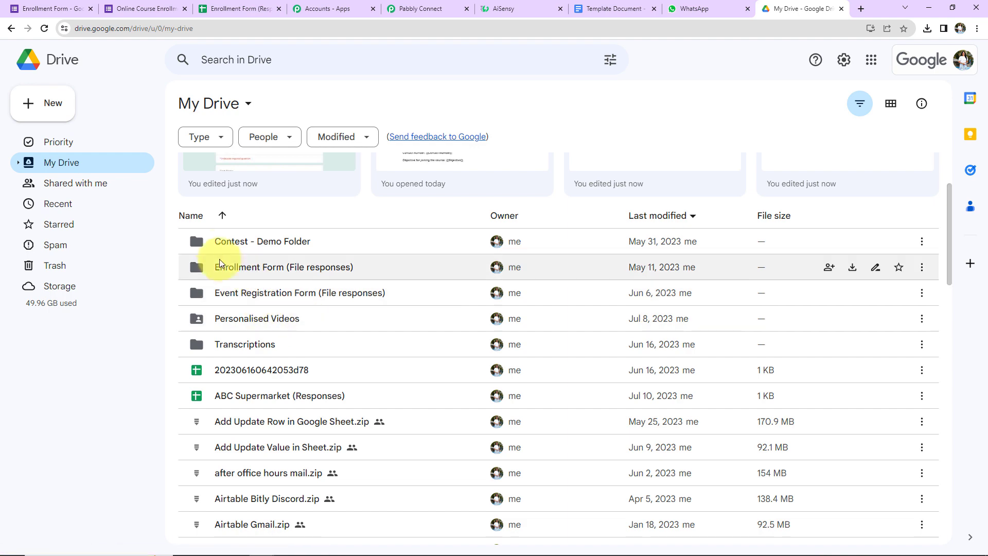
click(408, 11)
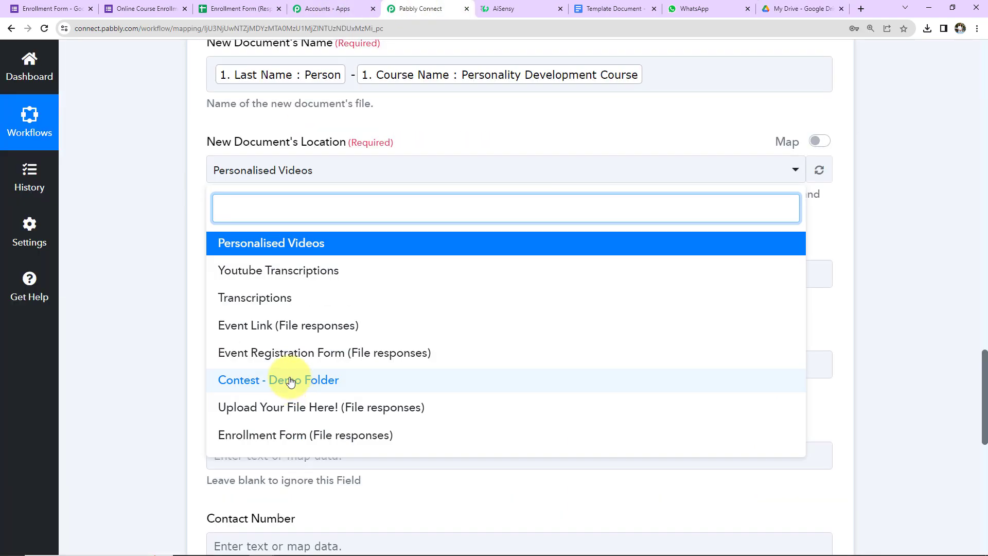
click(292, 383)
Map the form's Course Name answer into the Course Name field
scroll(344, 256, down, 2)
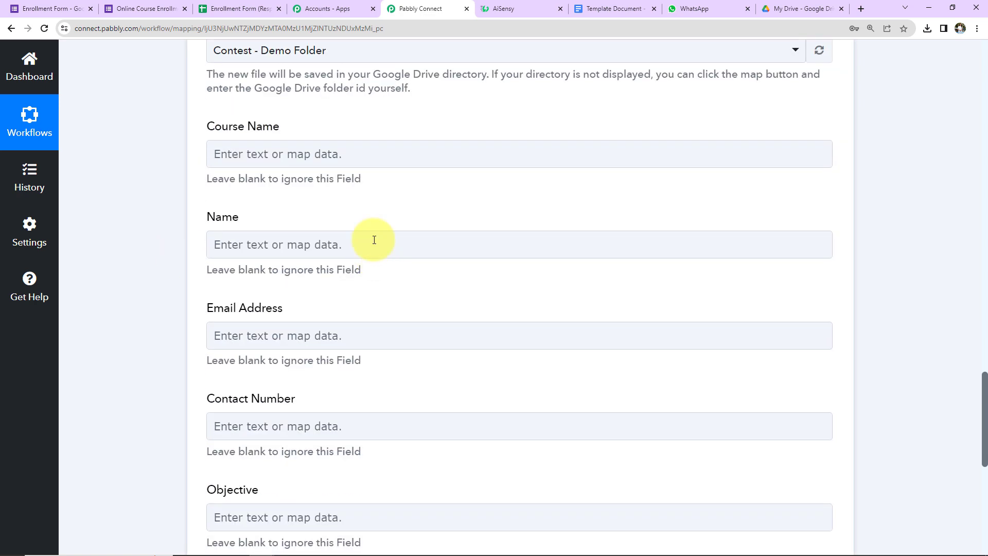
click(368, 149)
click(375, 267)
scroll(388, 346, down, 3)
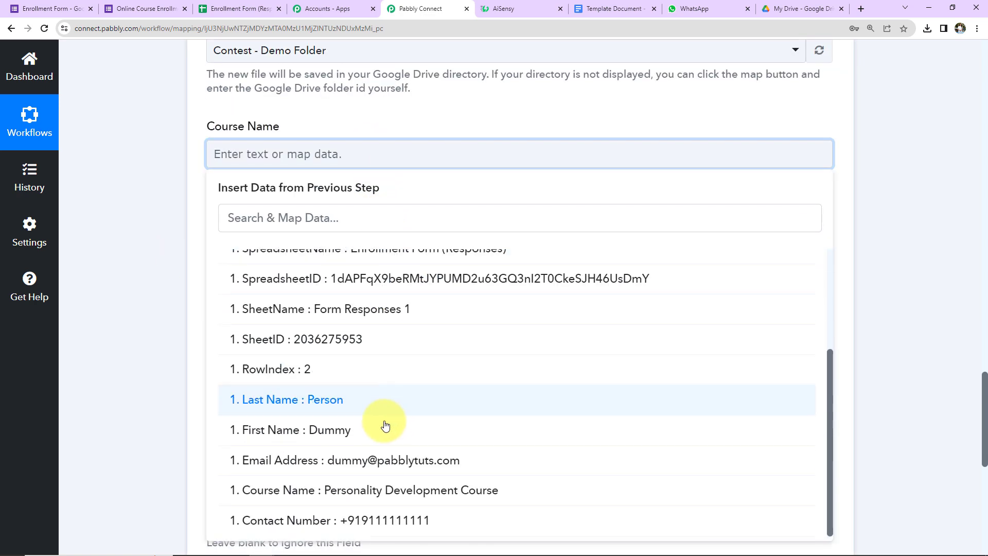
click(350, 546)
click(174, 250)
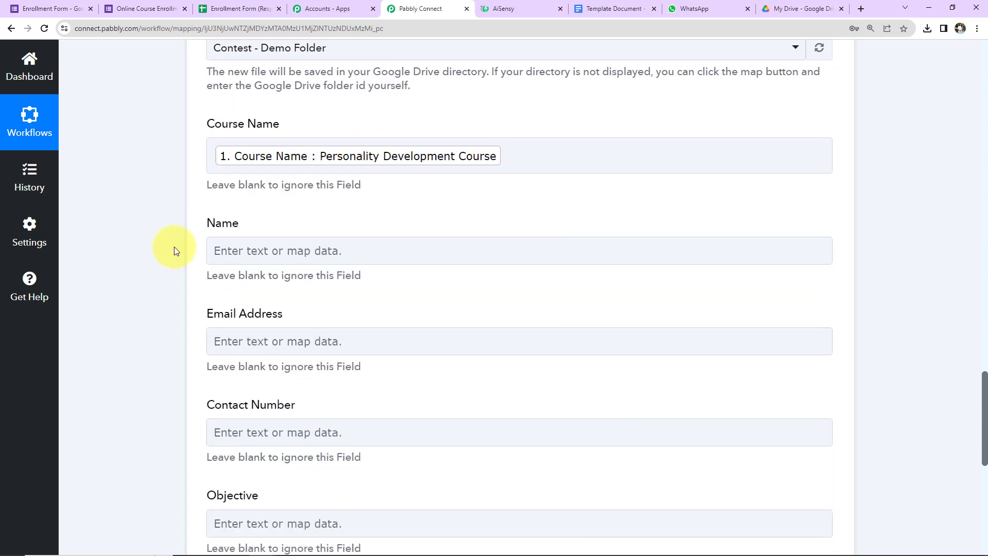
Fill the Name field with the form's First Name followed by Last Name
scroll(264, 154, down, 2)
click(319, 133)
click(326, 251)
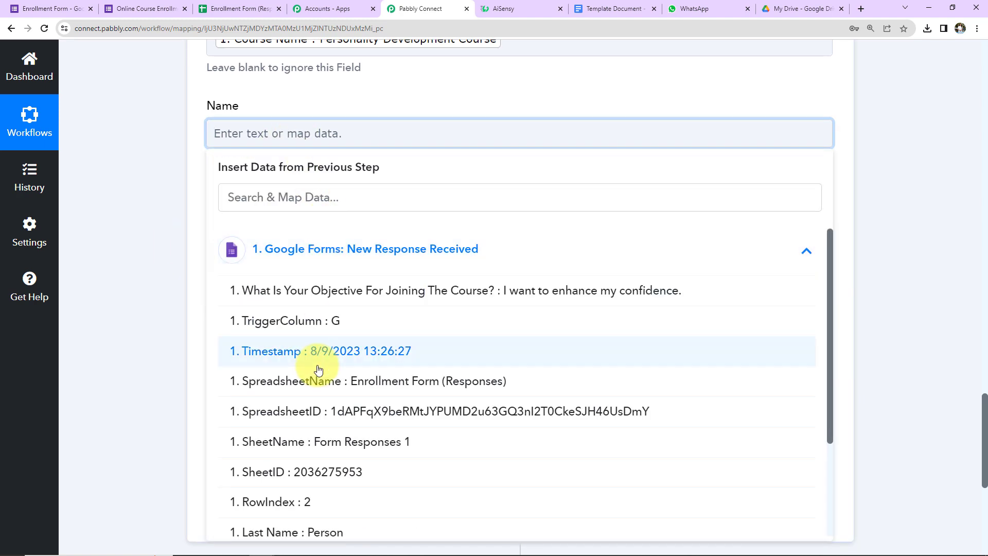
scroll(329, 452, down, 2)
click(328, 451)
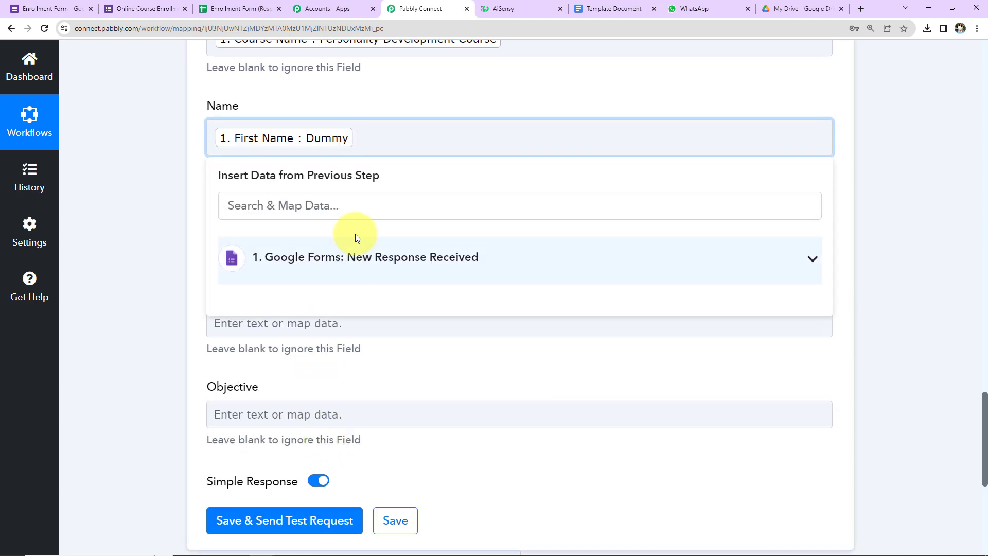
click(348, 273)
scroll(360, 408, down, 1)
click(356, 410)
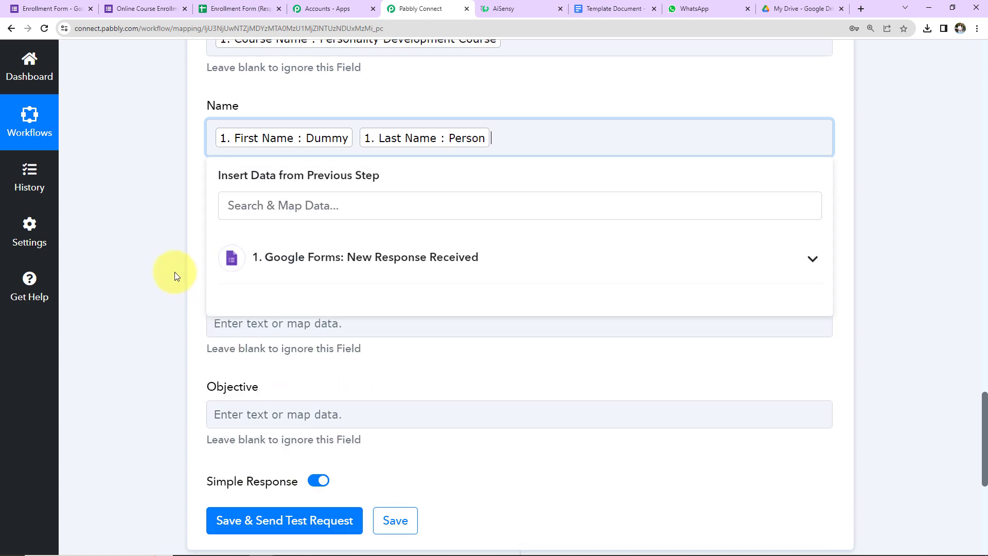
click(173, 271)
Map the form's Email Address and Contact Number answers into their fields
scroll(174, 271, down, 2)
click(305, 116)
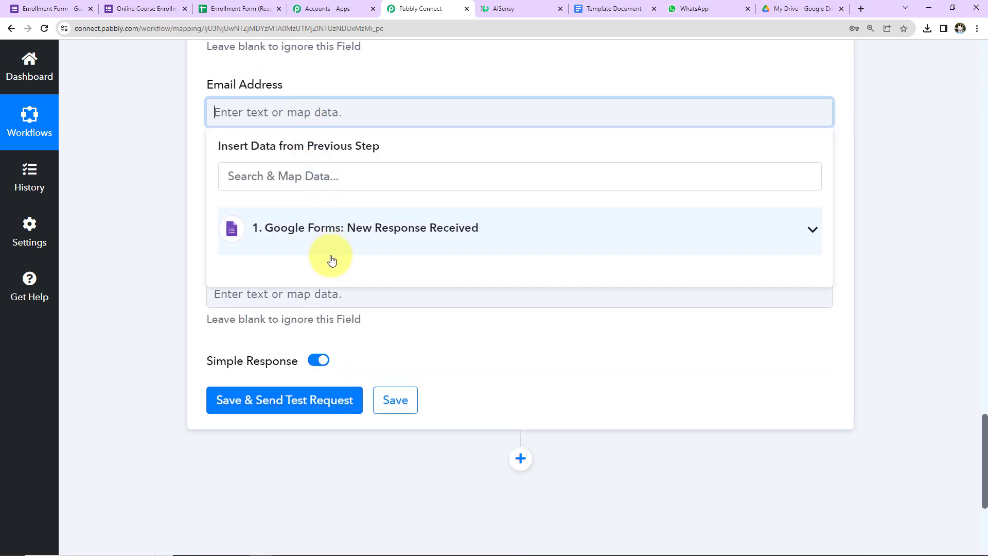
click(328, 252)
scroll(363, 393, down, 3)
click(355, 459)
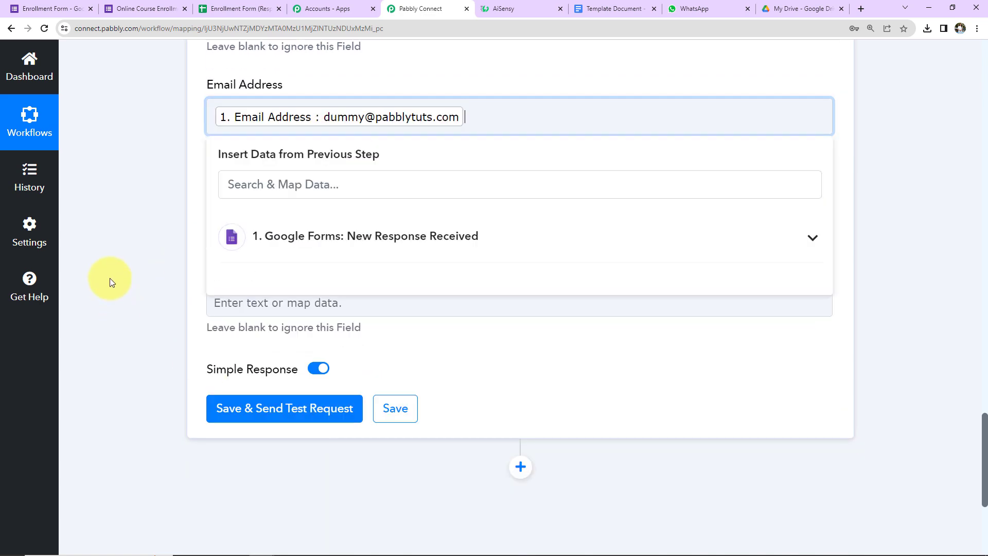
click(110, 280)
click(282, 211)
click(317, 334)
scroll(331, 418, down, 5)
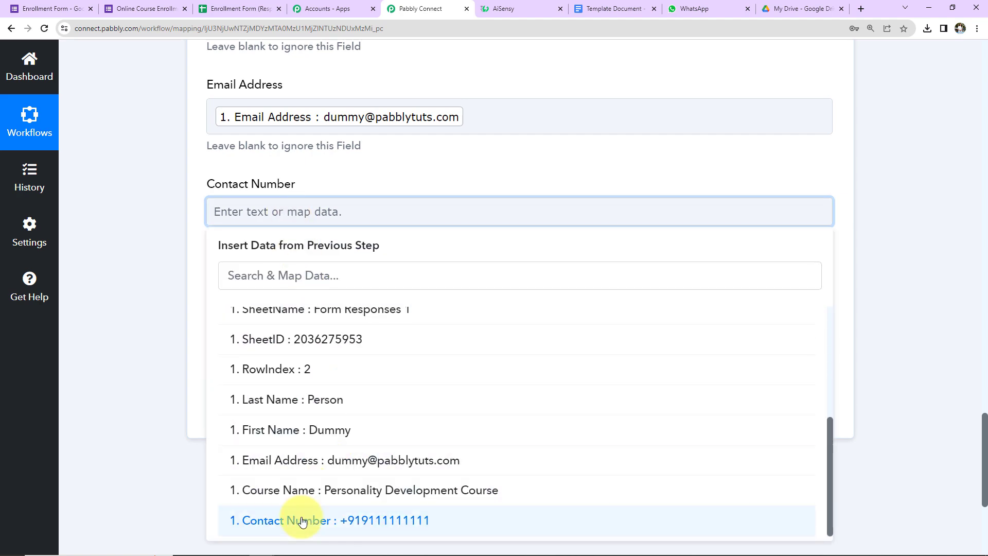
click(291, 520)
click(156, 294)
Map the form's objective answer into the Objective field
scroll(292, 157, down, 2)
click(295, 186)
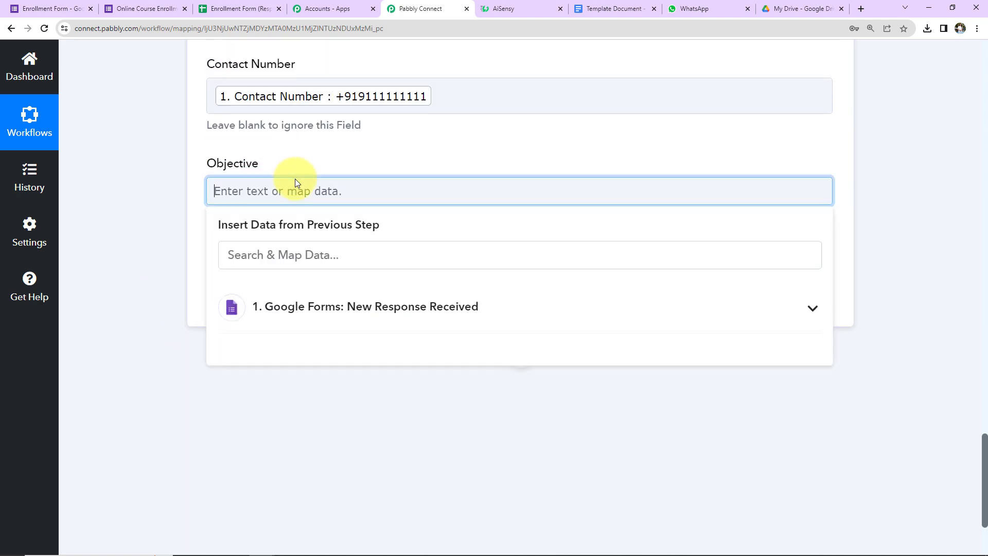
click(320, 304)
scroll(393, 420, up, 10)
scroll(393, 420, down, 10)
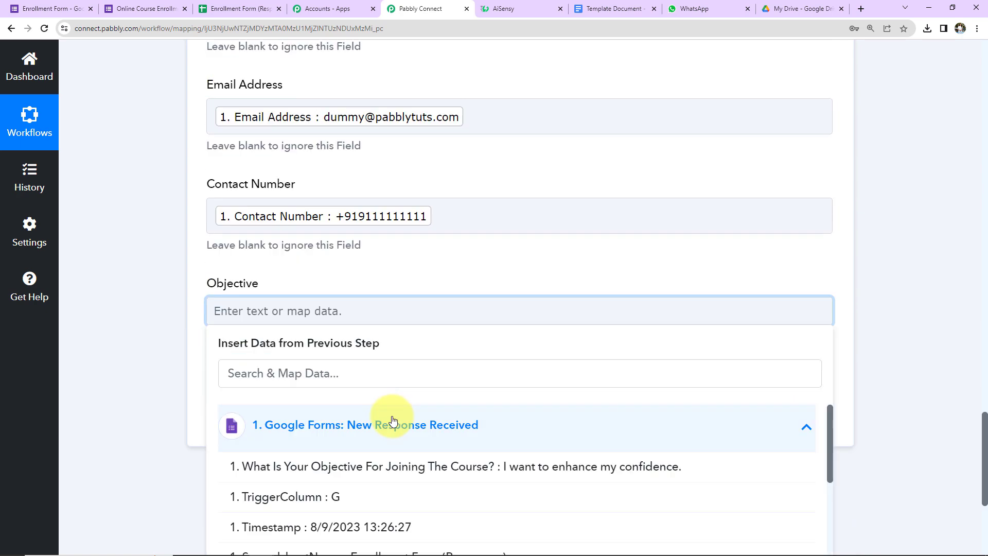
click(346, 468)
click(166, 282)
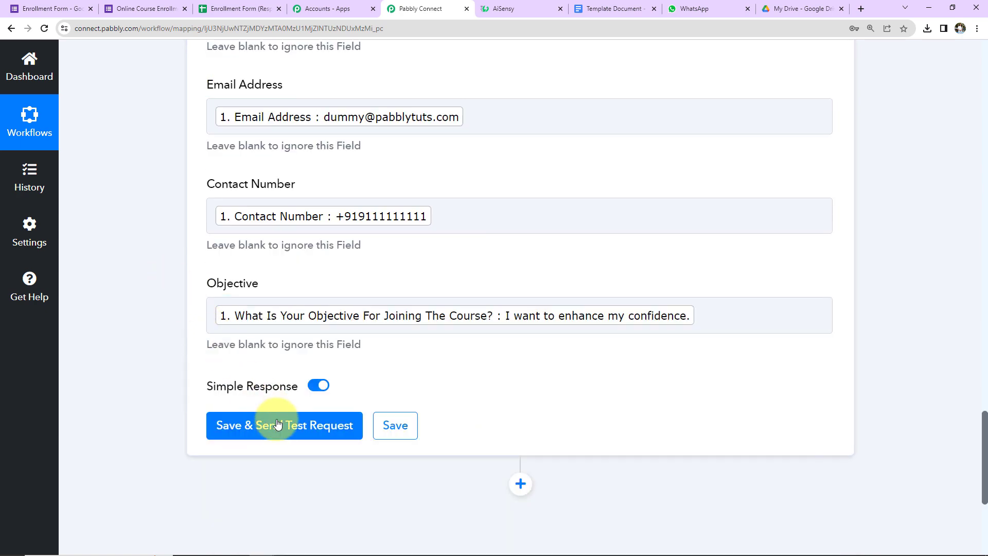
Save and send a test request, checking the returned DocumentId
click(281, 425)
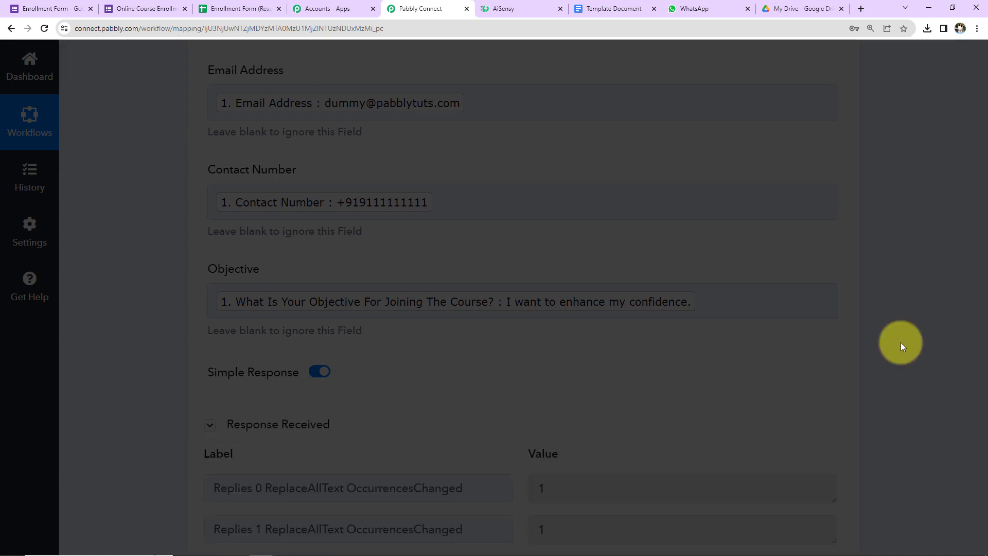
scroll(901, 342, down, 4)
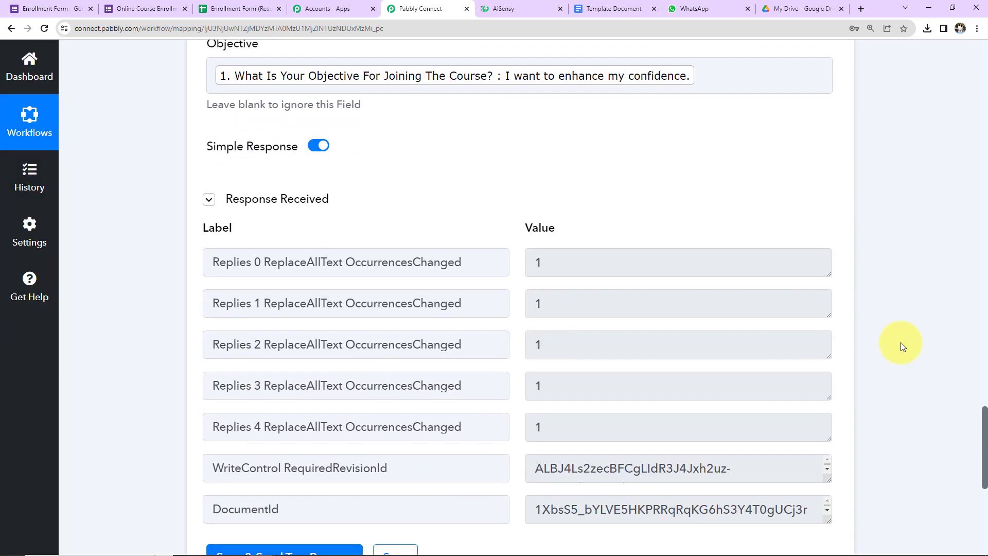
scroll(624, 386, down, 2)
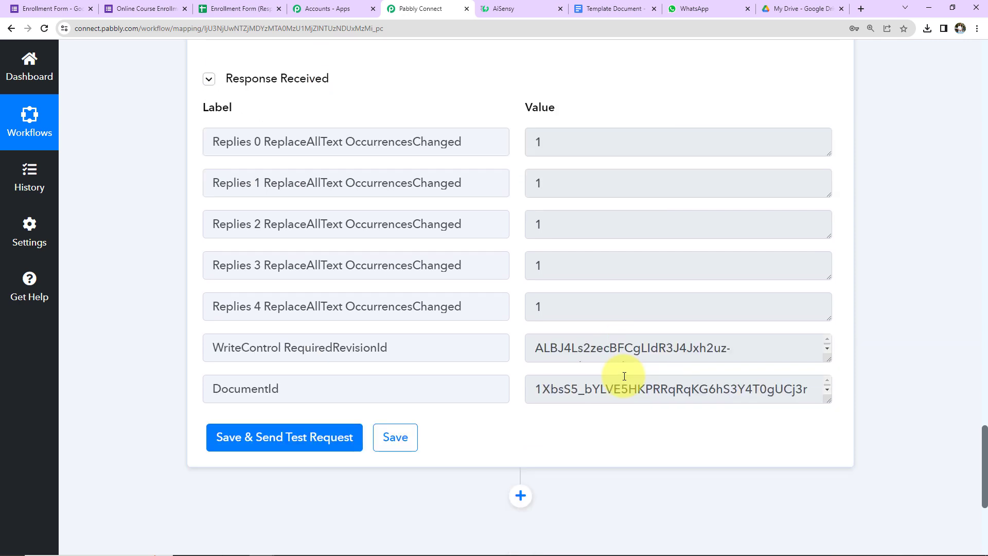
drag(203, 389, 307, 387)
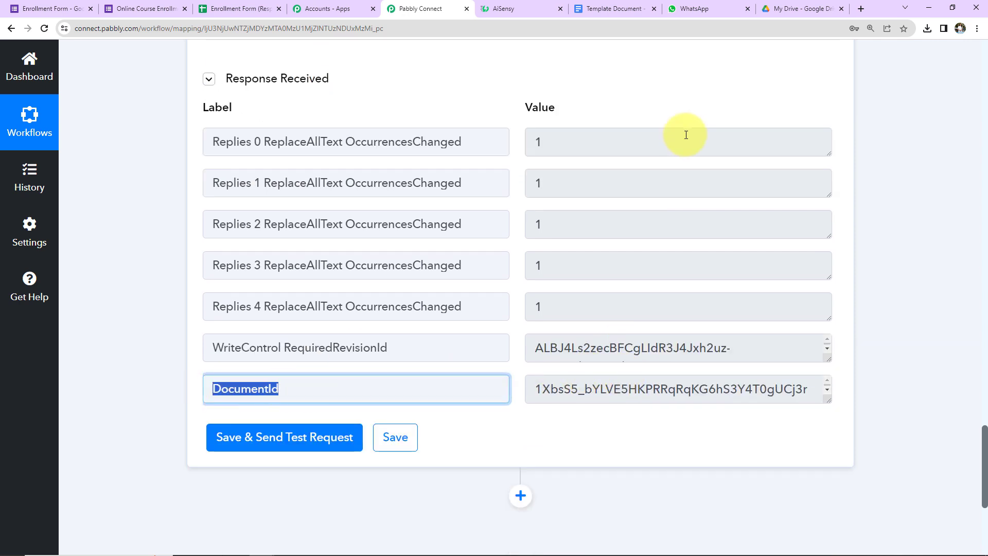
Check the Person -Personality Development Course document in Google Docs, then return to Pabbly Connect
click(623, 8)
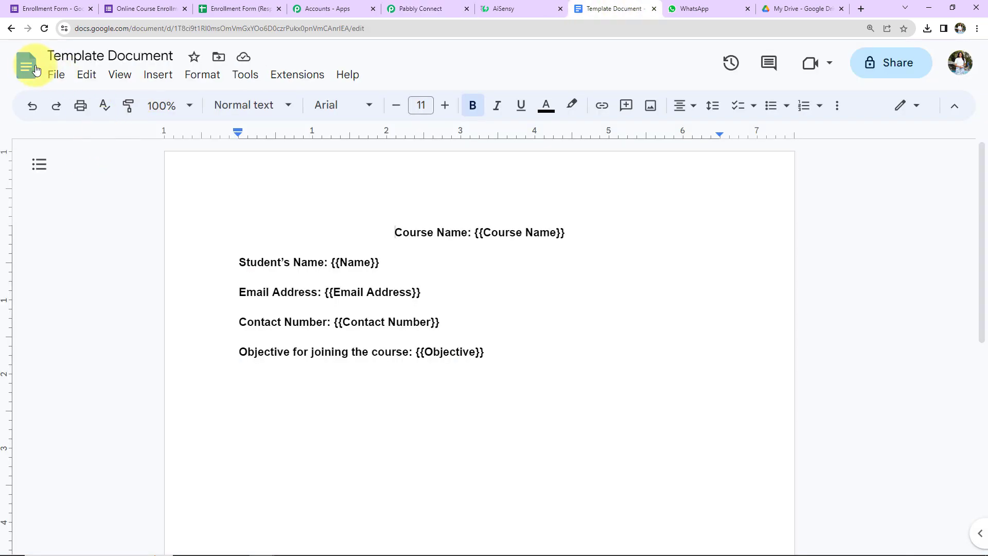
click(30, 66)
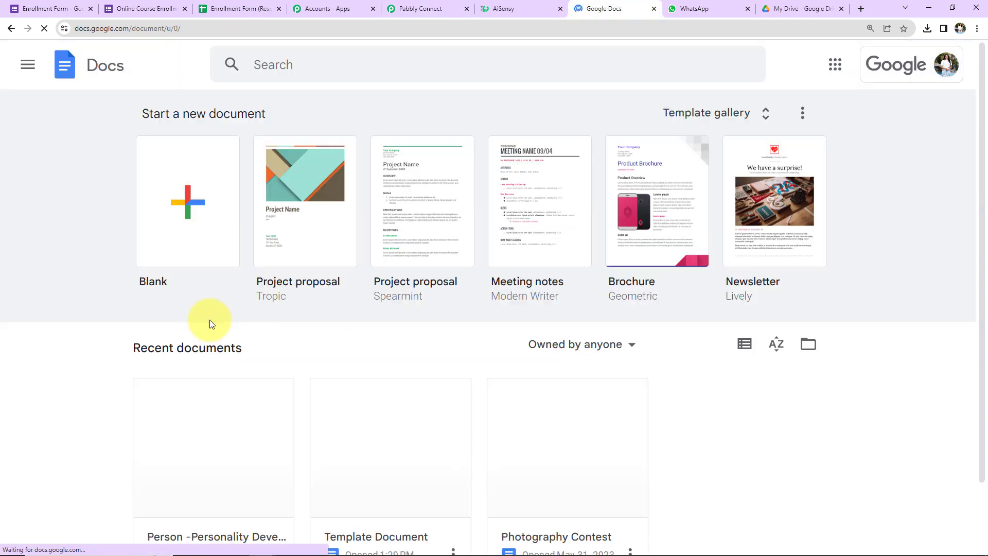
scroll(202, 381, down, 2)
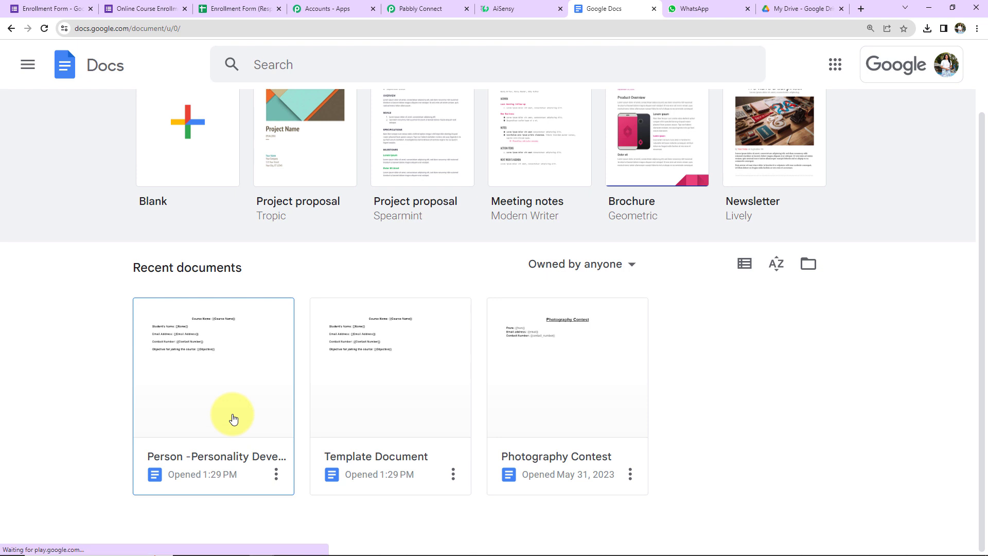
click(566, 404)
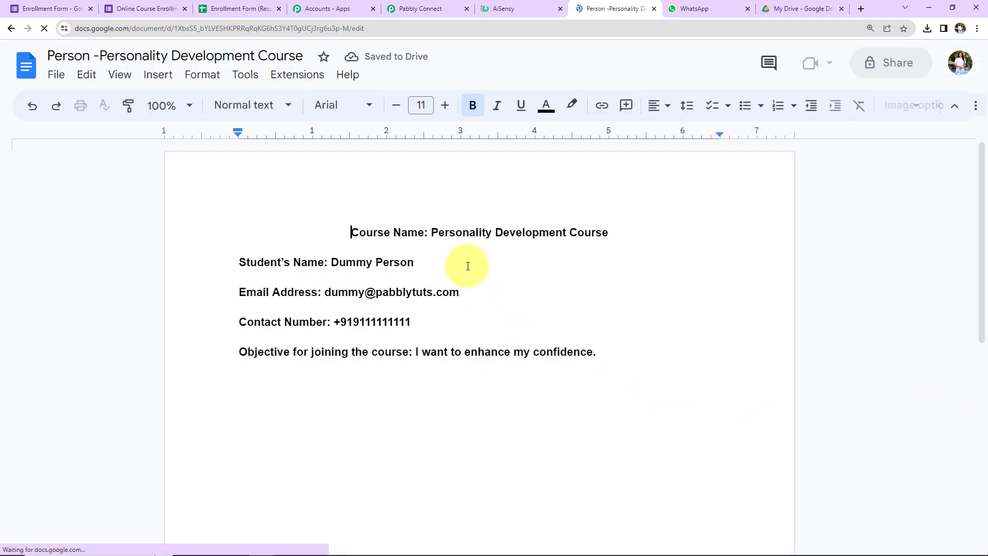
click(428, 9)
scroll(870, 305, down, 5)
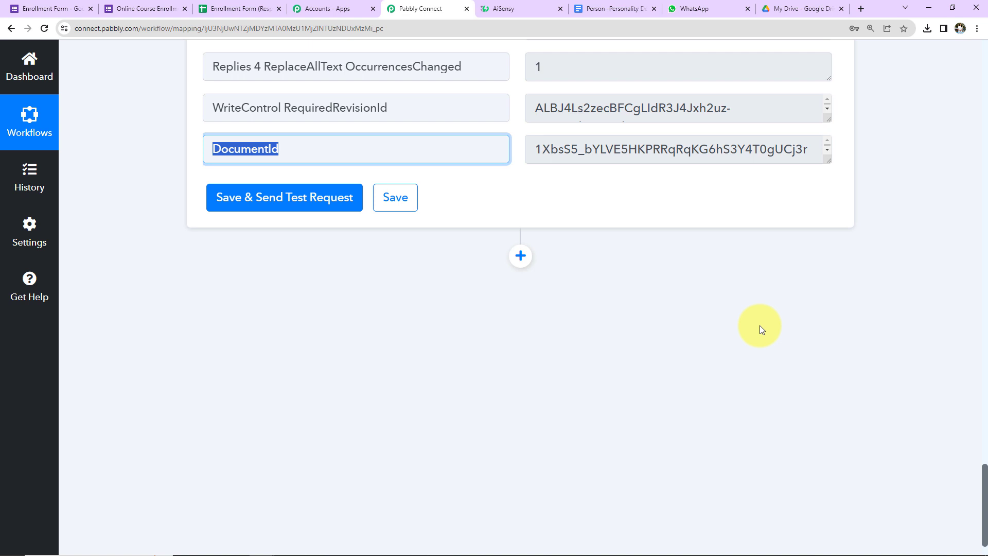
Add a Google Drive action step set to Share a File With Anyone
click(521, 256)
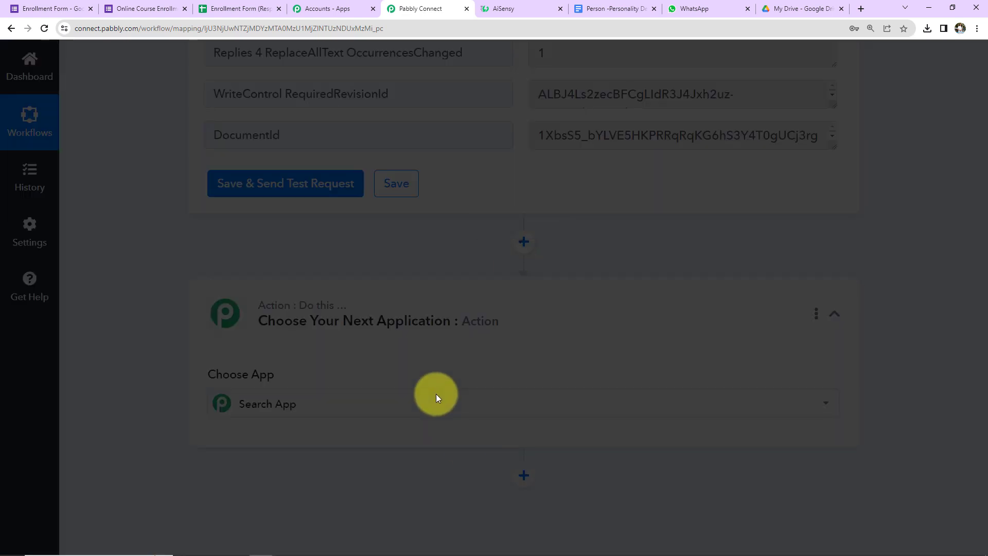
click(338, 407)
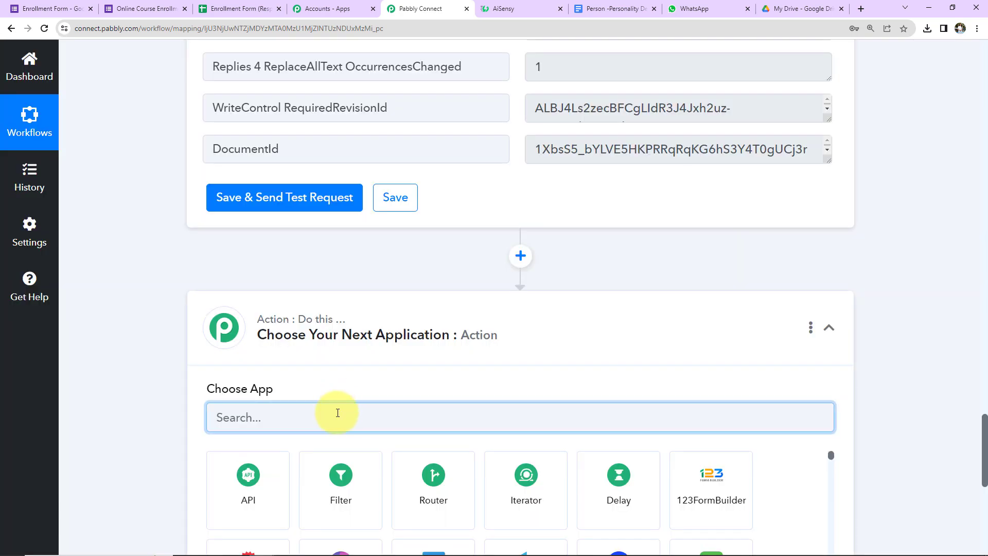
text(googl)
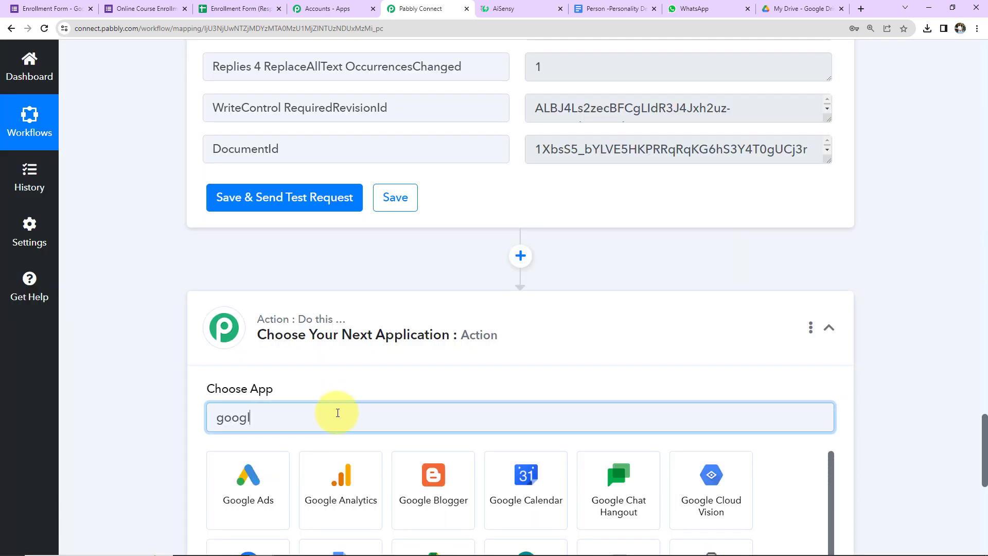
text(e)
scroll(346, 434, down, 2)
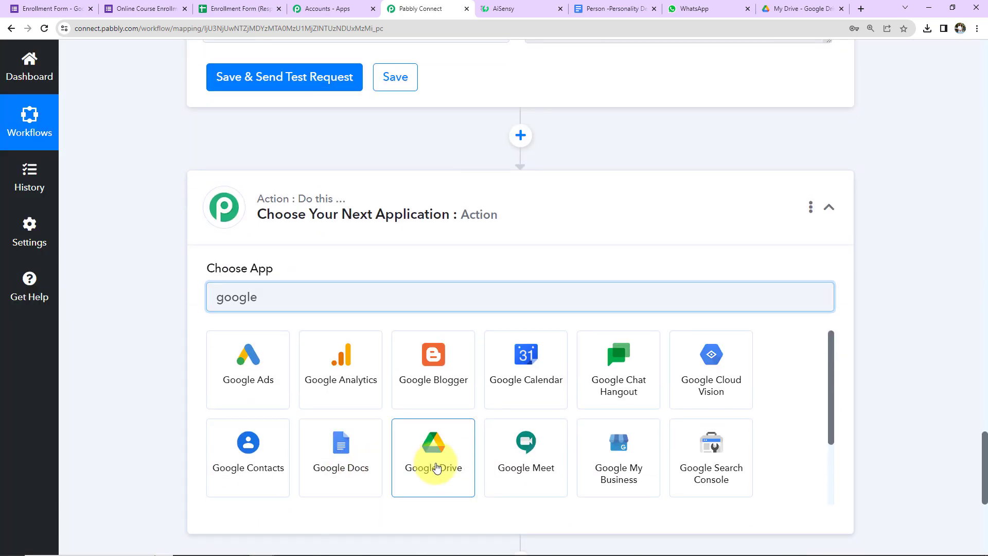
click(436, 466)
click(251, 364)
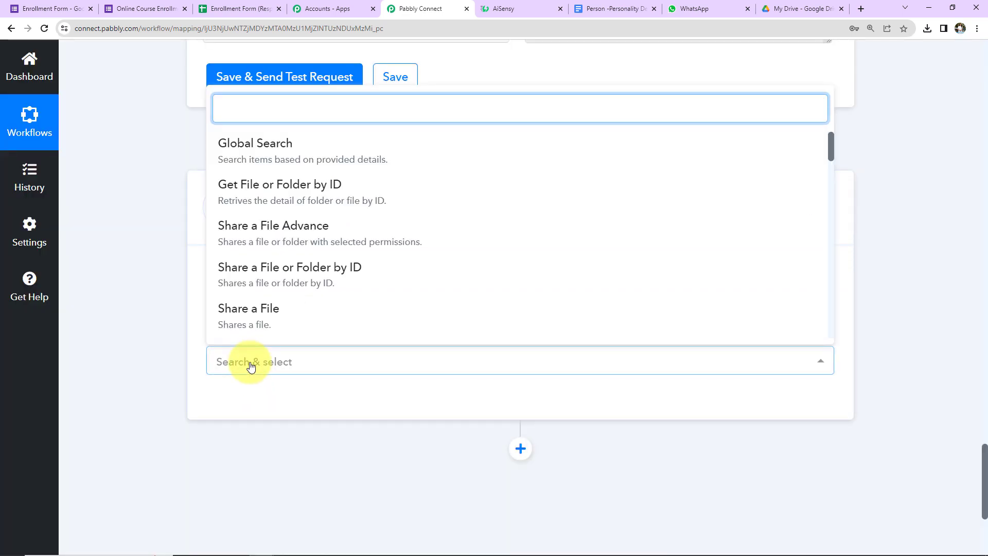
scroll(257, 324, down, 3)
click(260, 247)
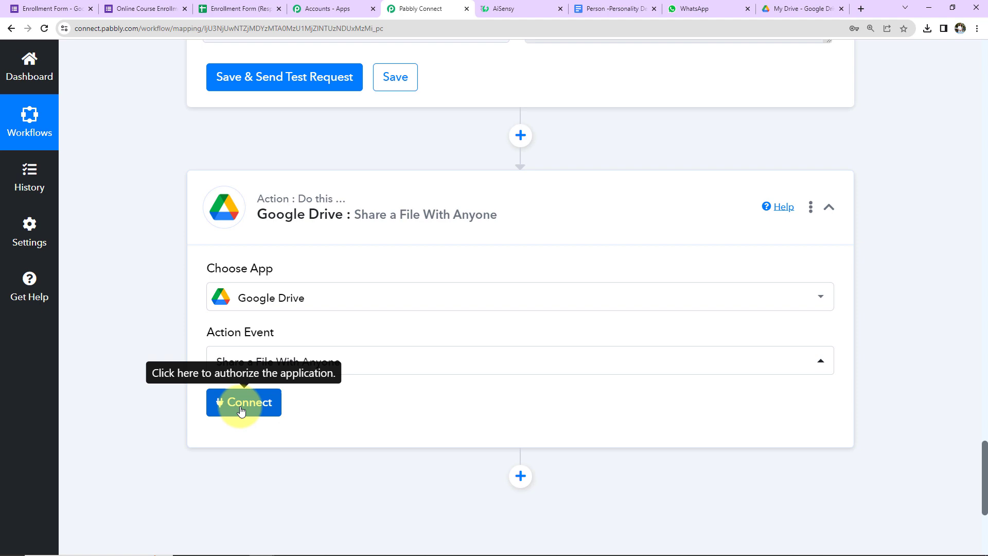
Add a new Google Drive connection by signing in and allowing access
click(244, 400)
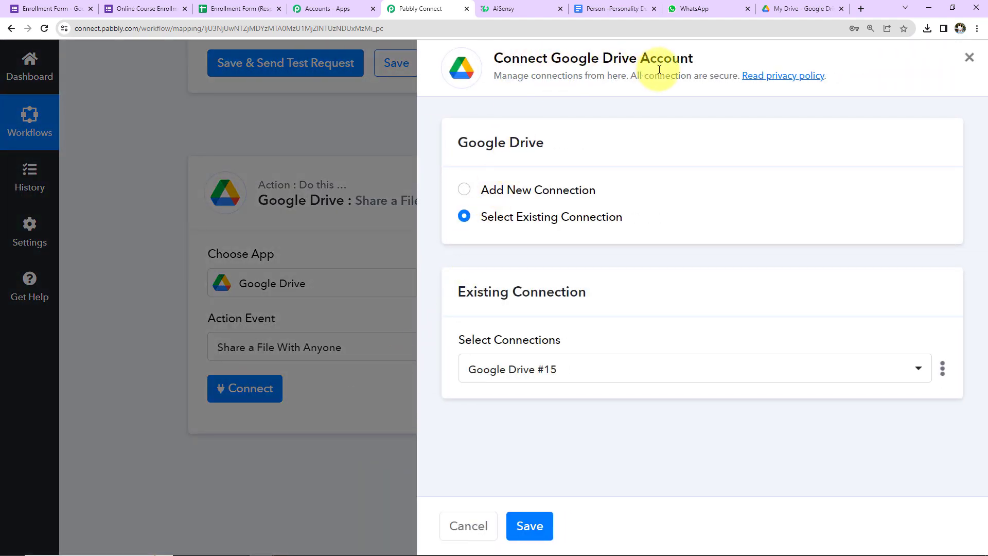
click(465, 189)
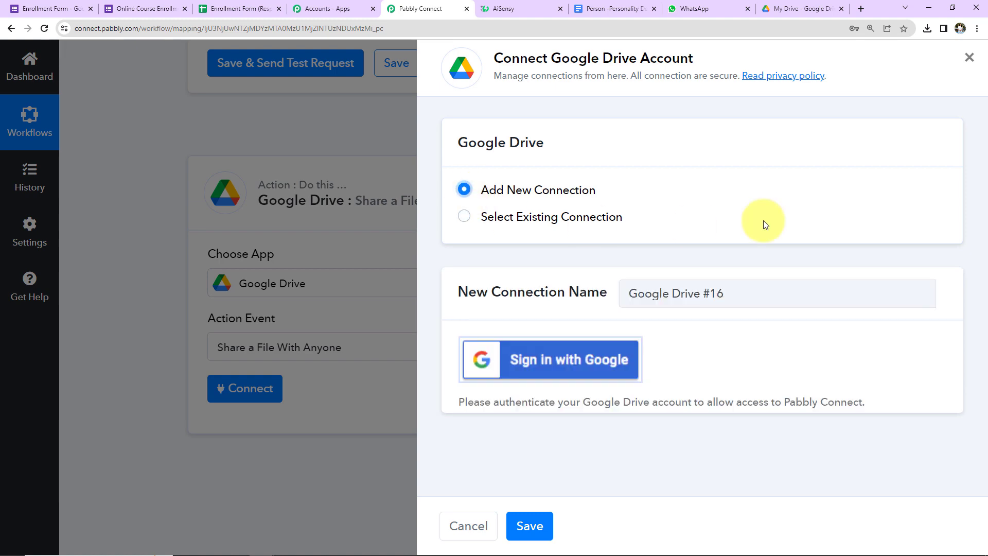
click(576, 359)
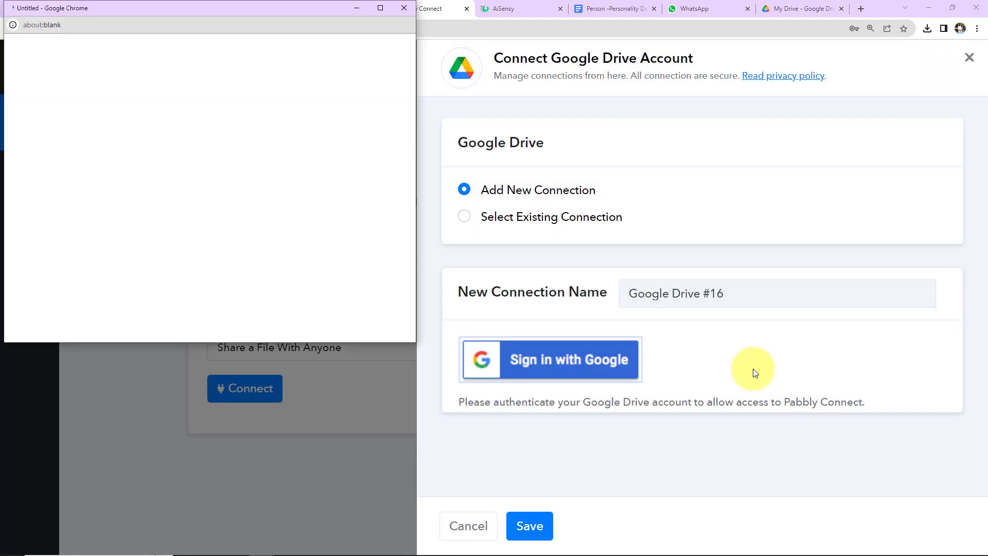
click(208, 215)
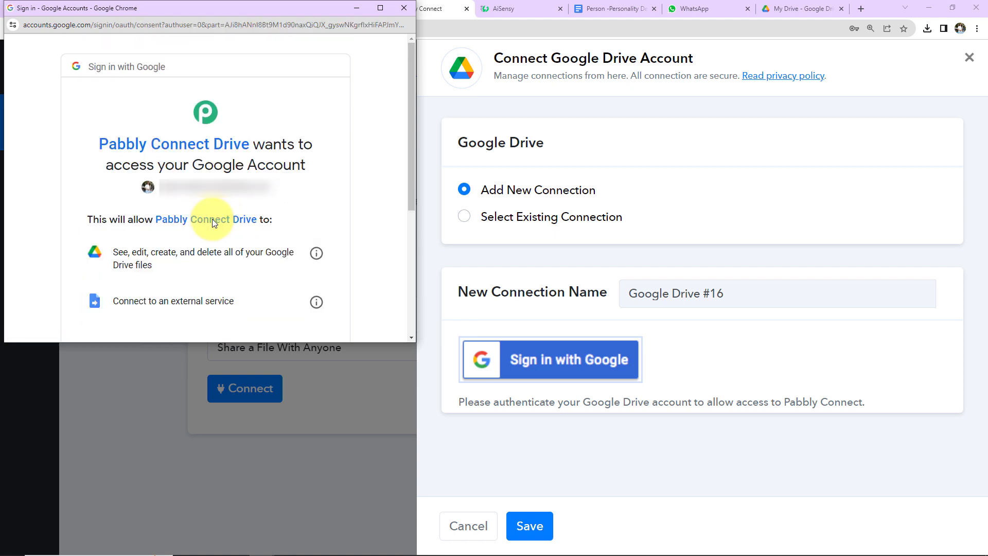
scroll(212, 218, down, 4)
click(224, 247)
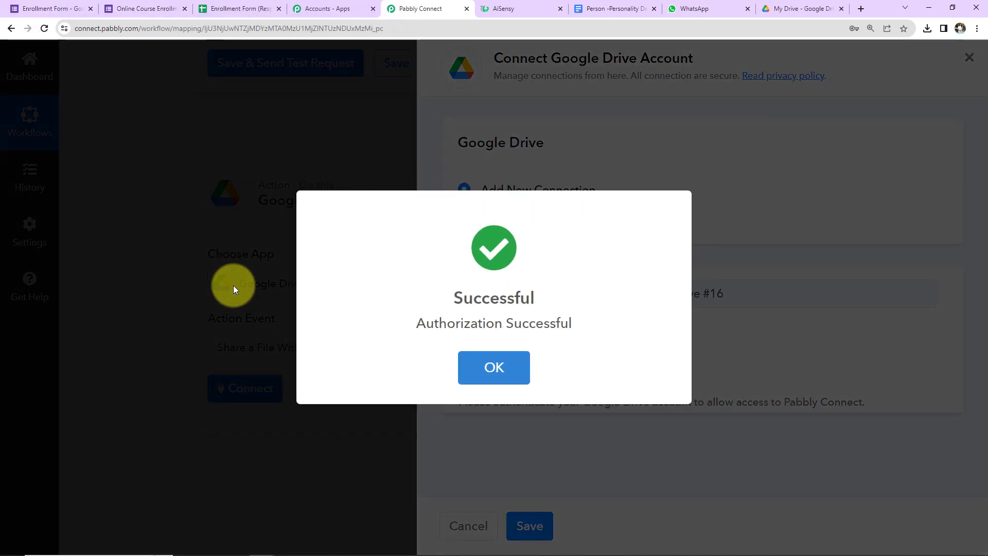
key(Return)
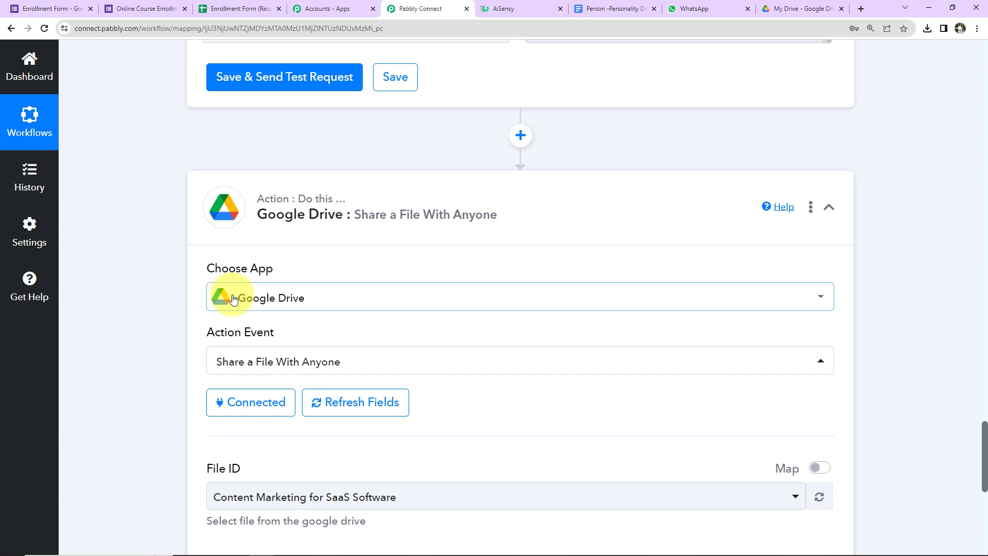
Replace the File ID value with the Google Docs step's mapped DocumentId
scroll(545, 311, down, 5)
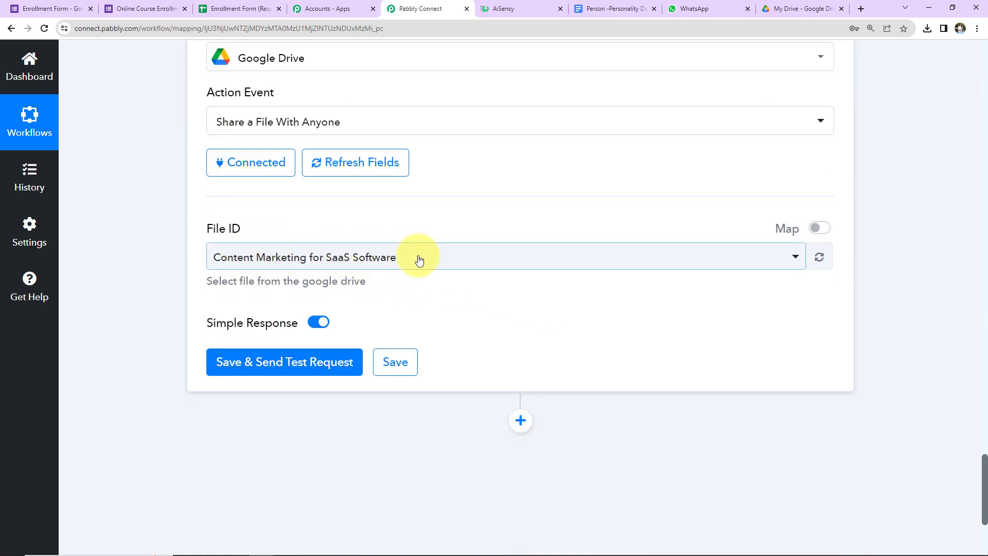
click(819, 228)
drag(574, 259, 174, 256)
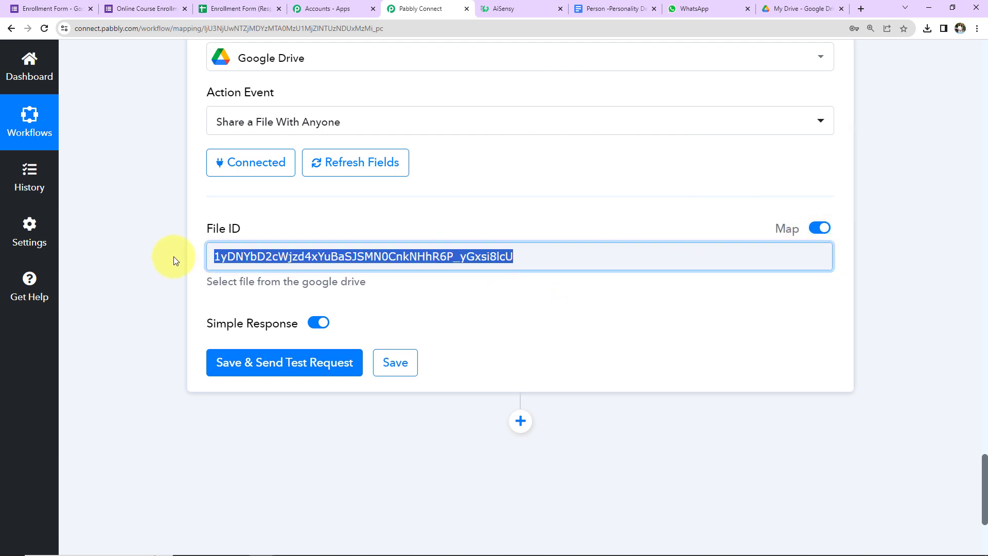
key(BackSpace)
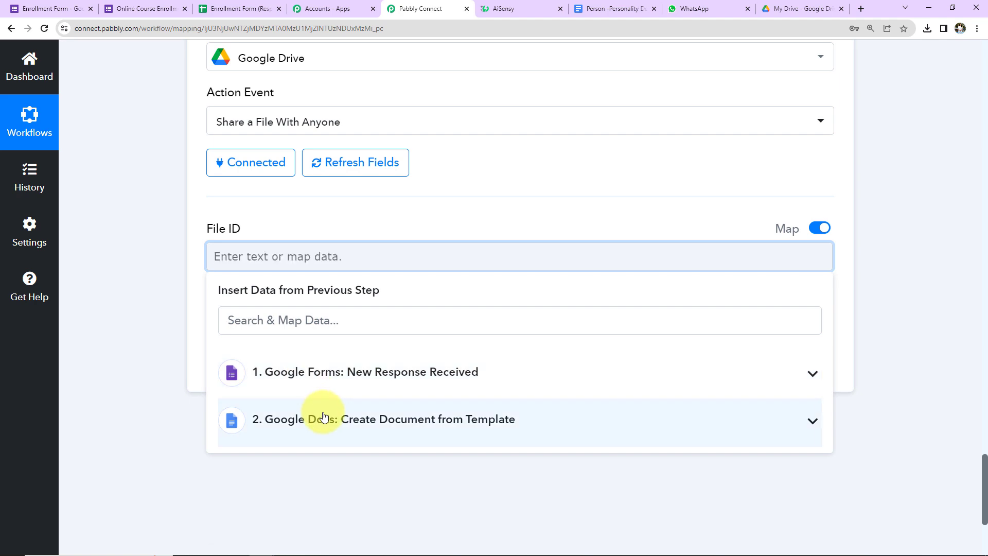
click(264, 417)
scroll(406, 505, down, 3)
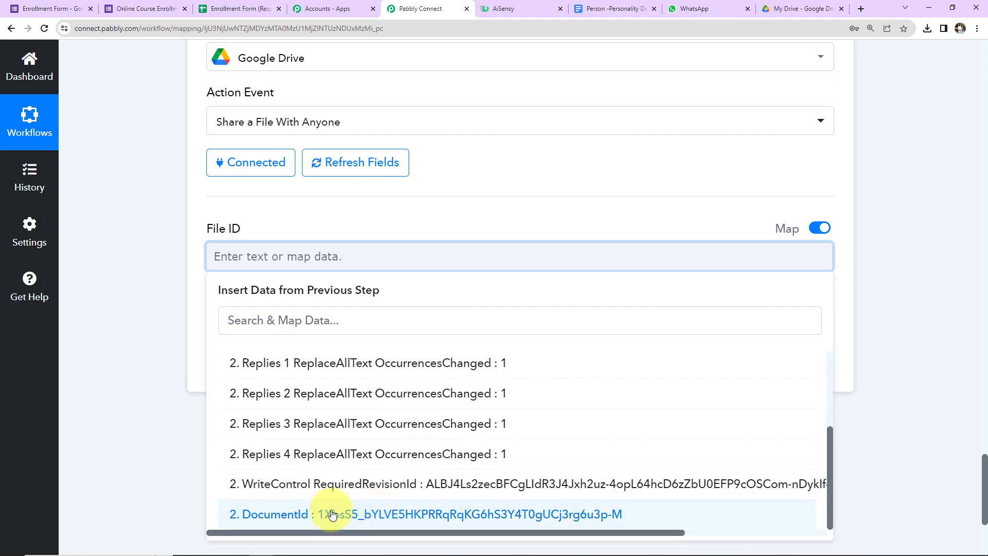
click(354, 512)
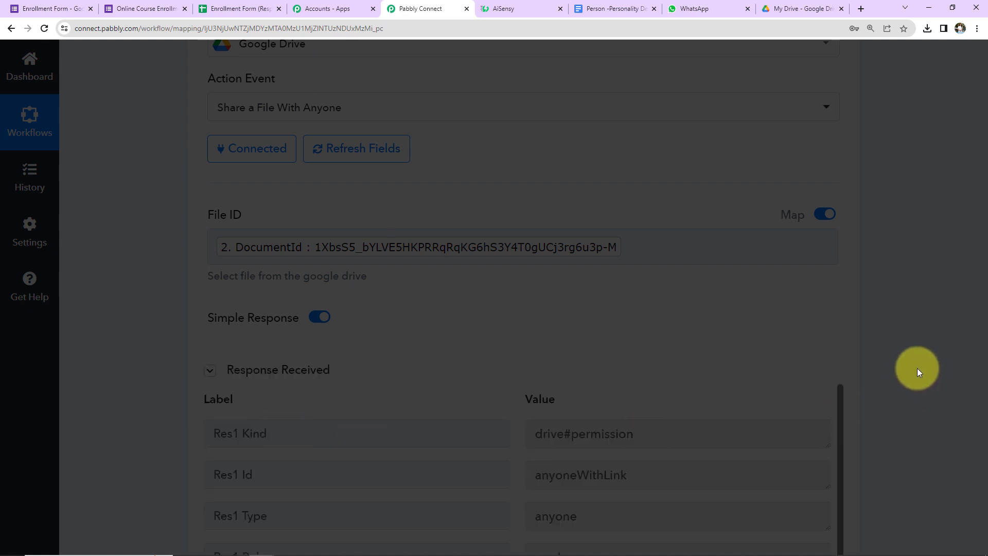
Verify the shared document in Google Docs, then add another action step
scroll(913, 363, down, 2)
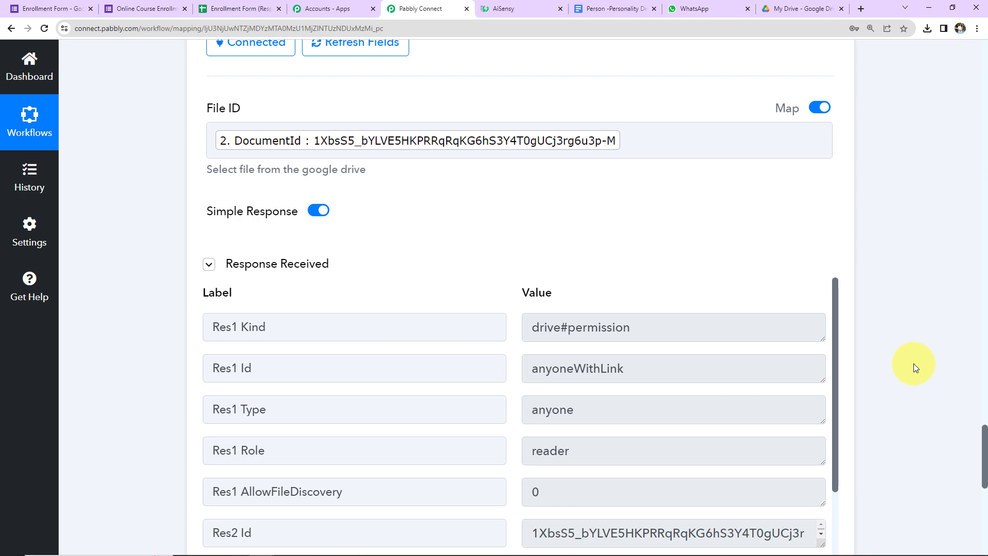
click(613, 6)
click(206, 388)
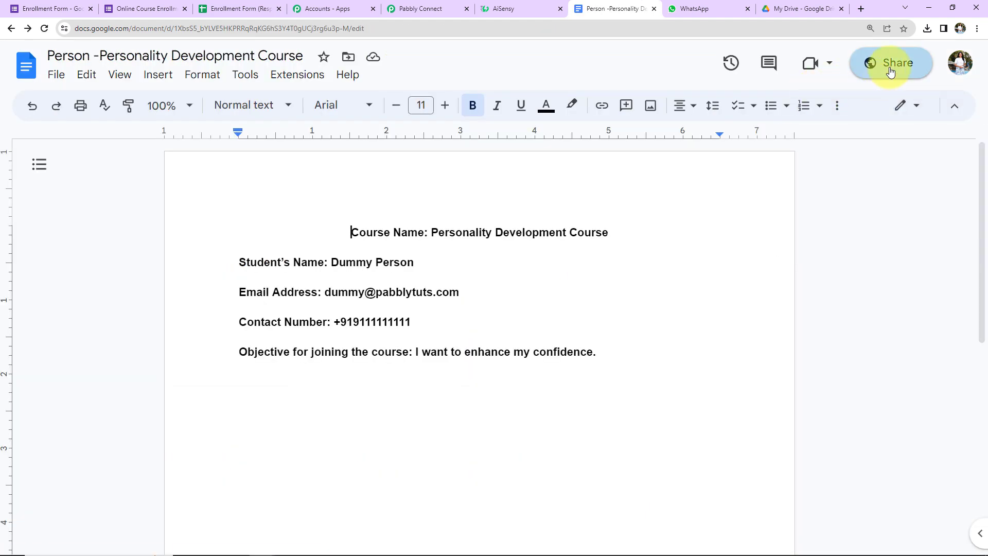
click(440, 6)
scroll(912, 338, down, 10)
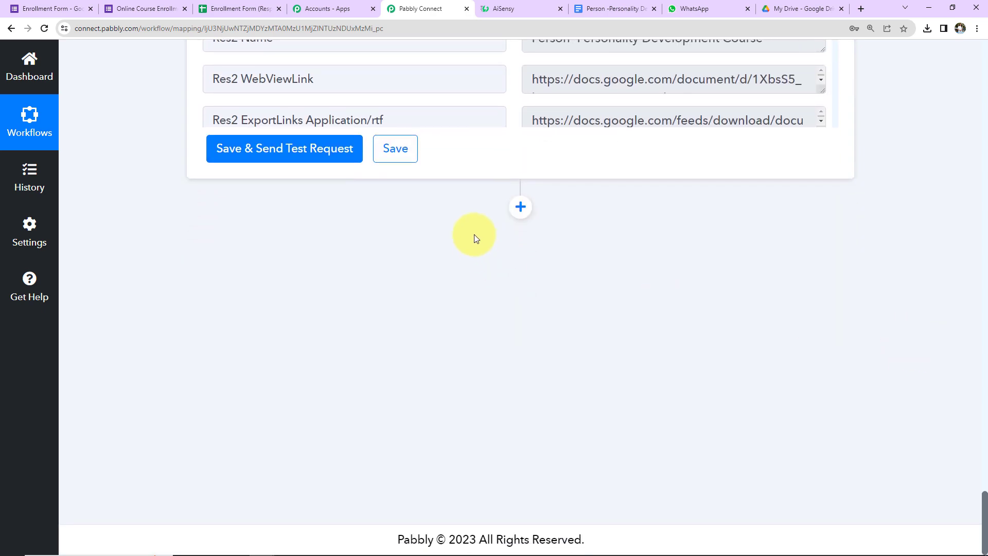
click(523, 207)
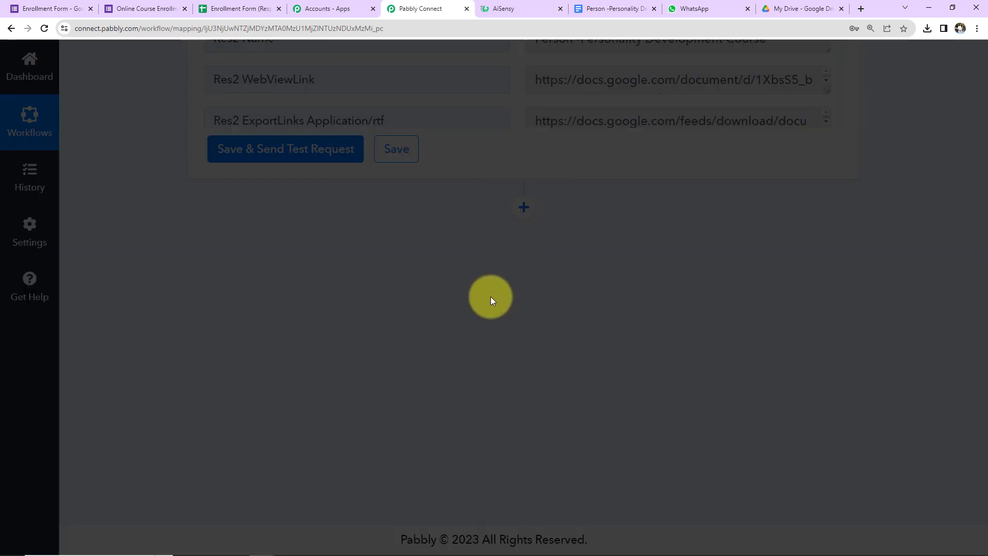
Set the new step to WhatsApp by AiSensy with the Send Template Message action
click(286, 372)
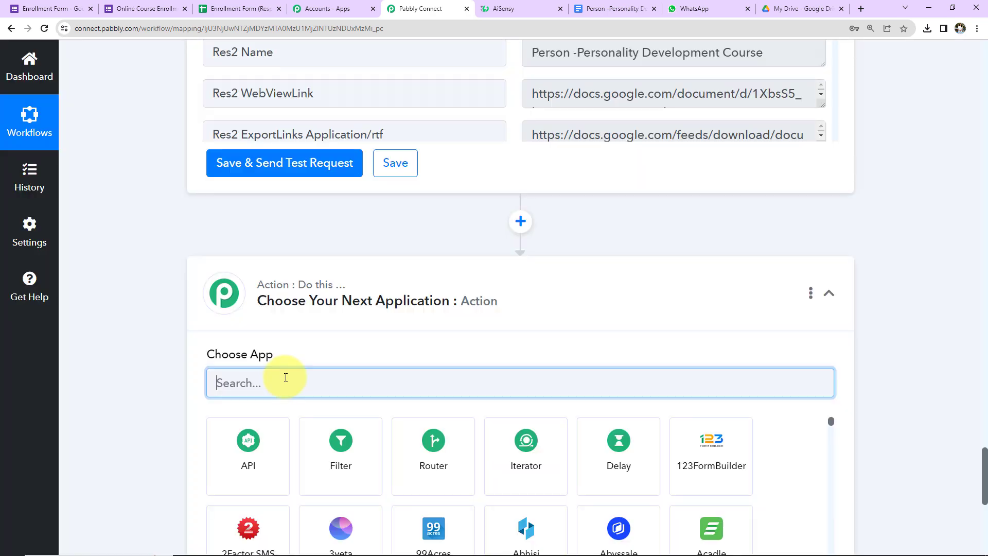
text(whats)
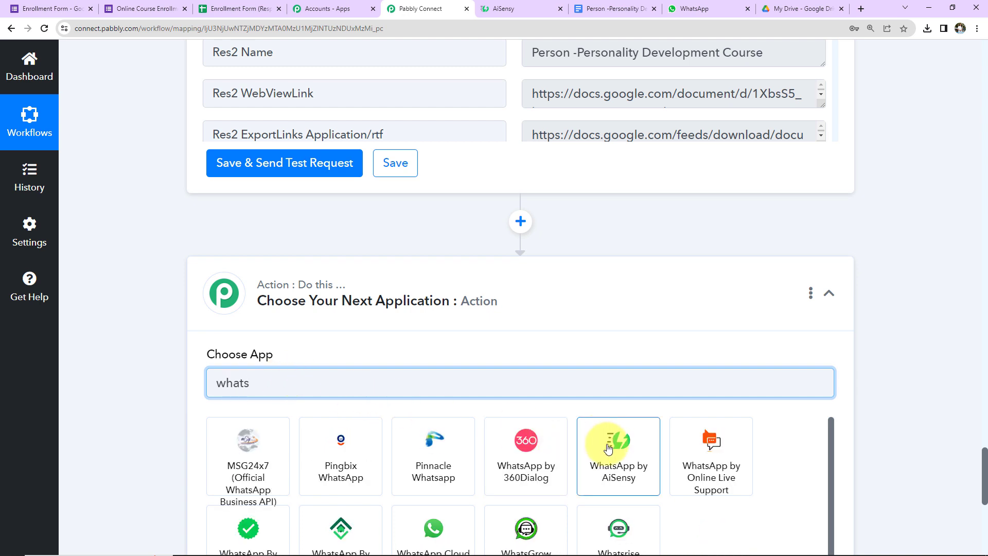
click(615, 441)
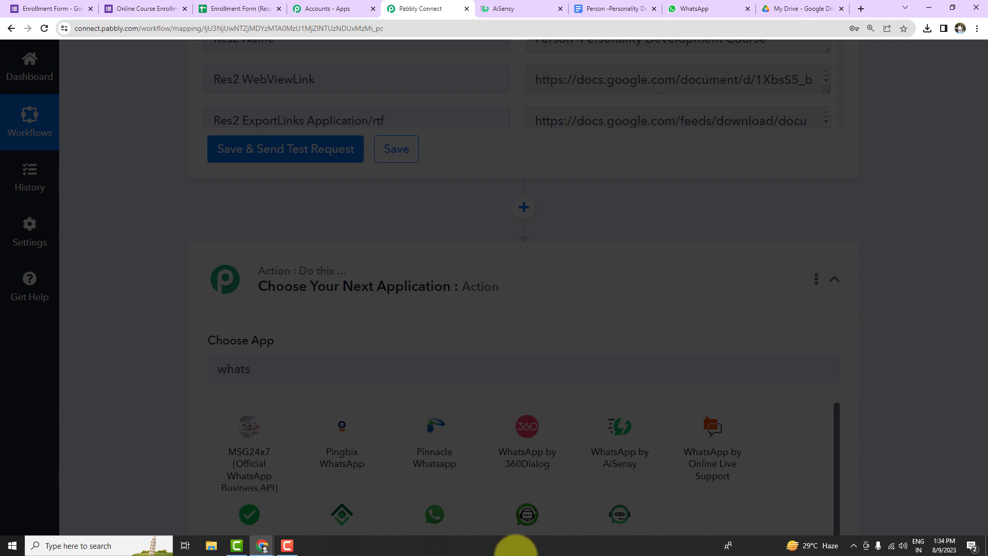
scroll(358, 412, down, 3)
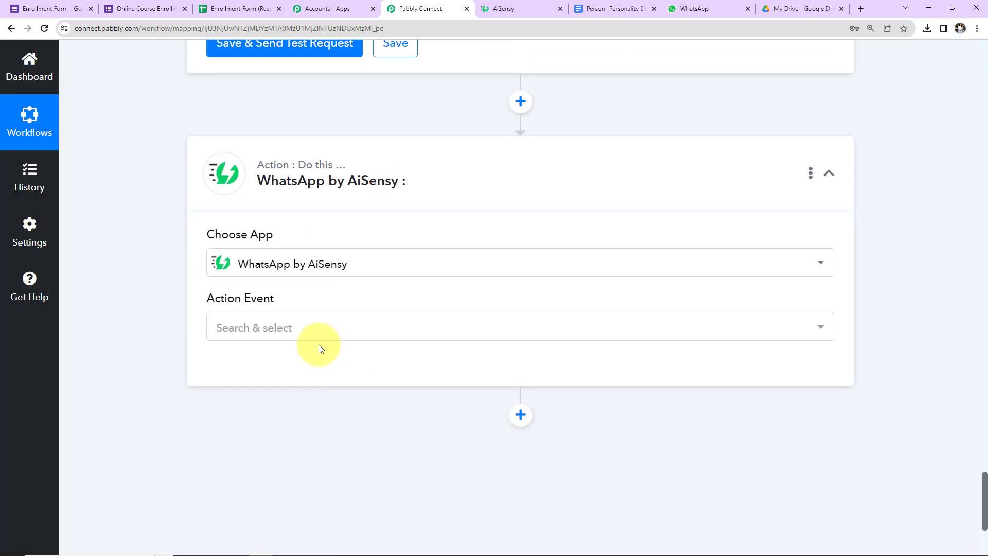
click(320, 335)
click(311, 400)
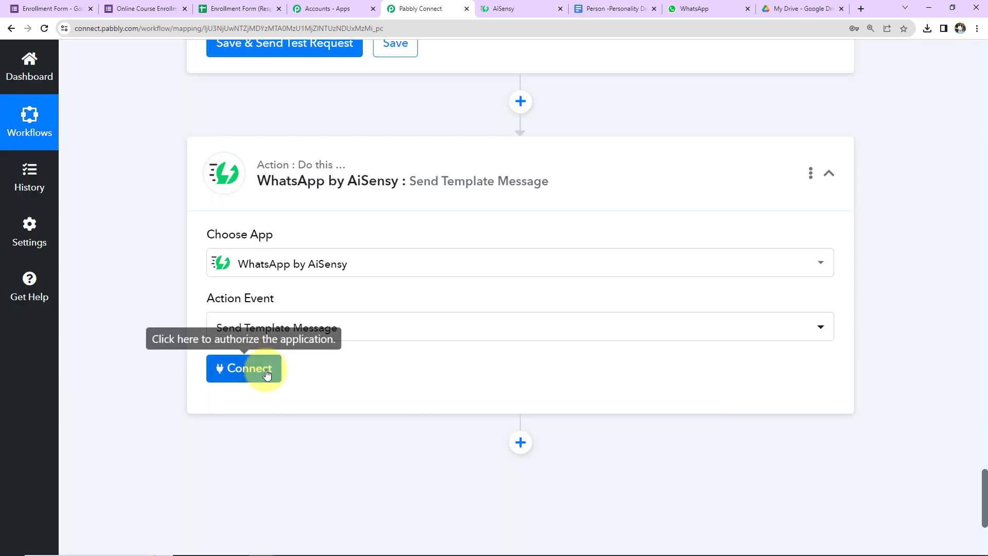
click(265, 369)
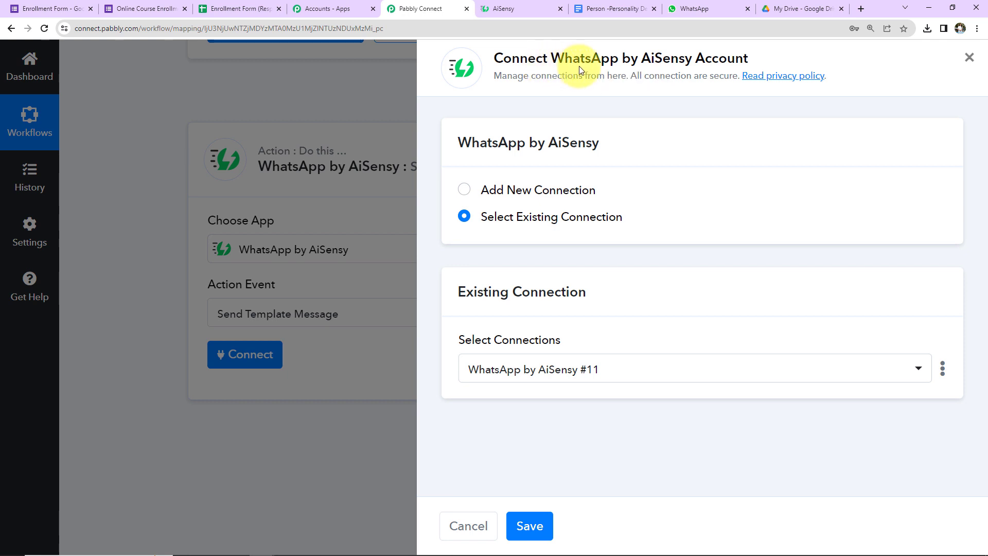
Add a new AiSensy connection, then switch to the AiSensy dashboard
click(464, 190)
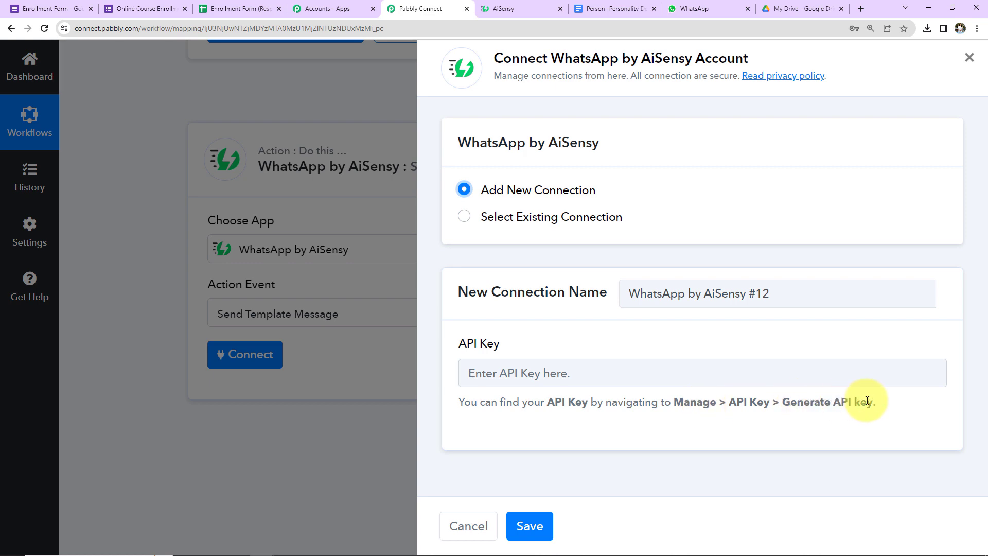
click(524, 8)
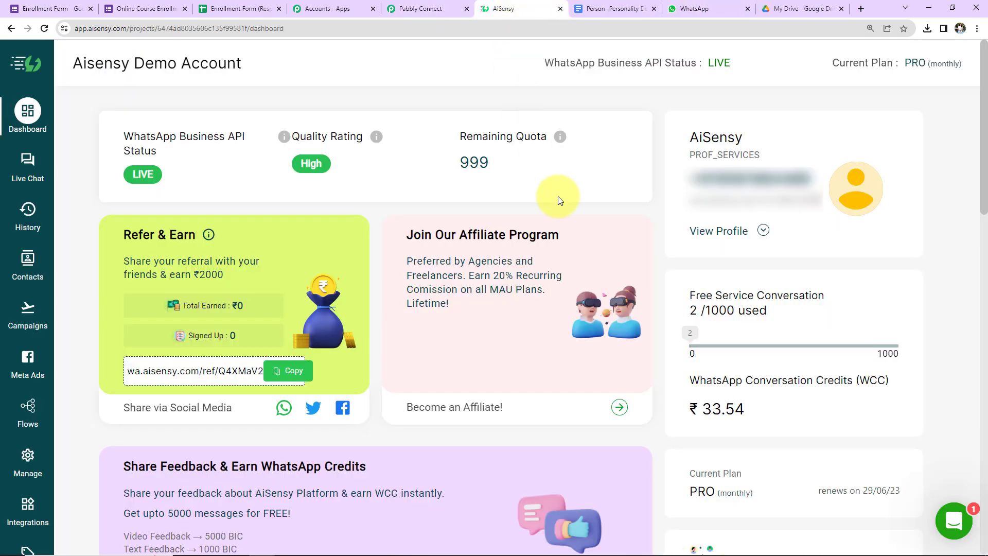
Copy the API key from AiSensy's Manage API key page and return to Pabbly Connect
click(28, 451)
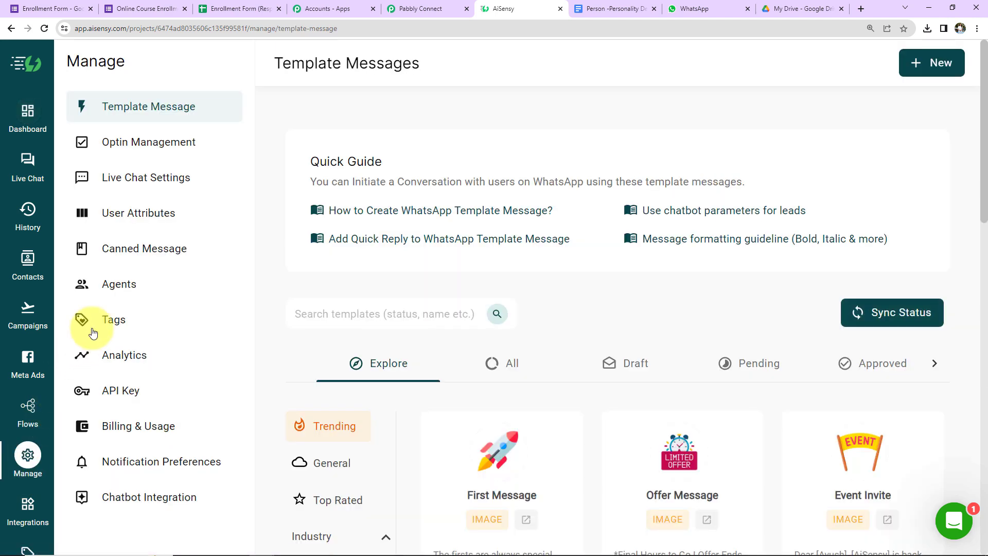
click(108, 390)
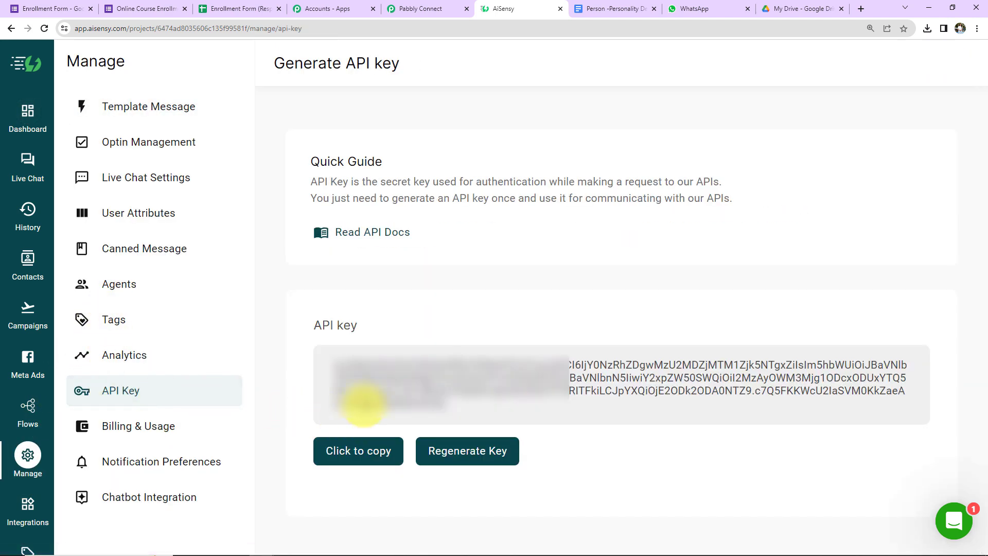
click(353, 452)
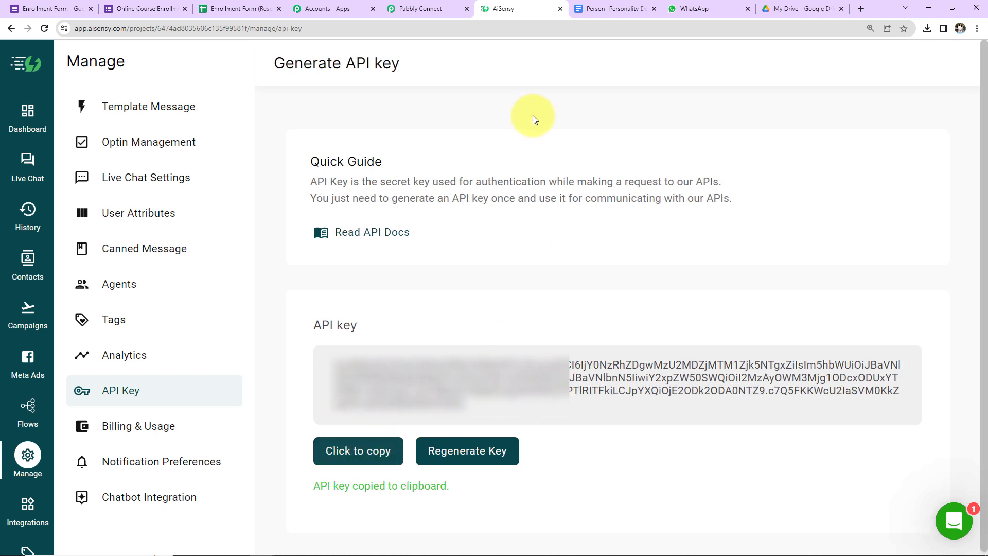
click(393, 12)
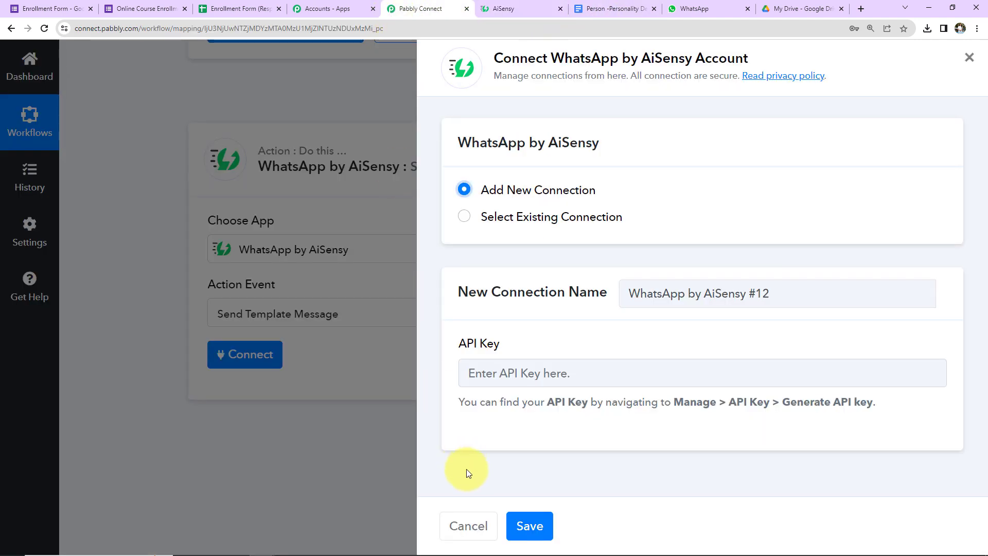
Paste the copied API key into the AiSensy connection and save it
click(488, 377)
key(ctrl+v)
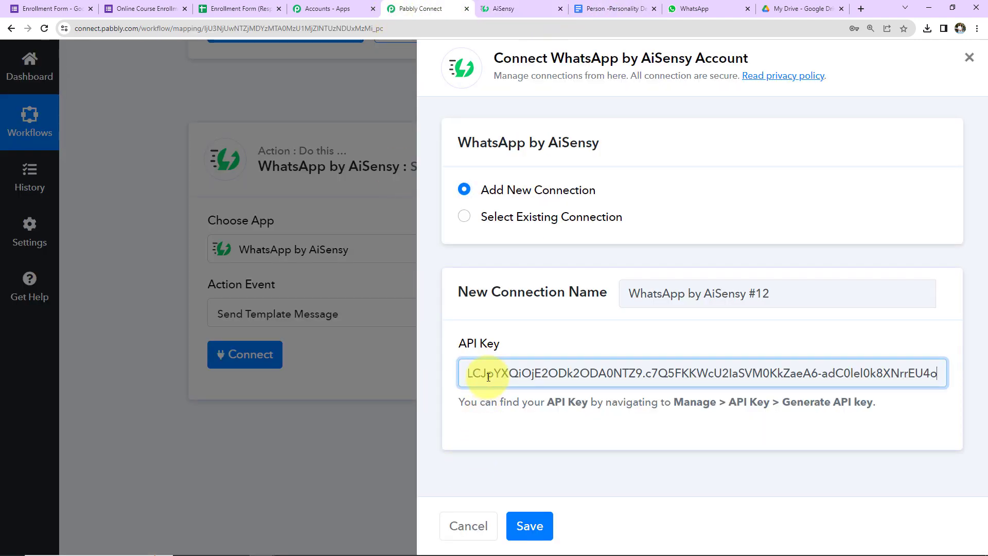
click(545, 530)
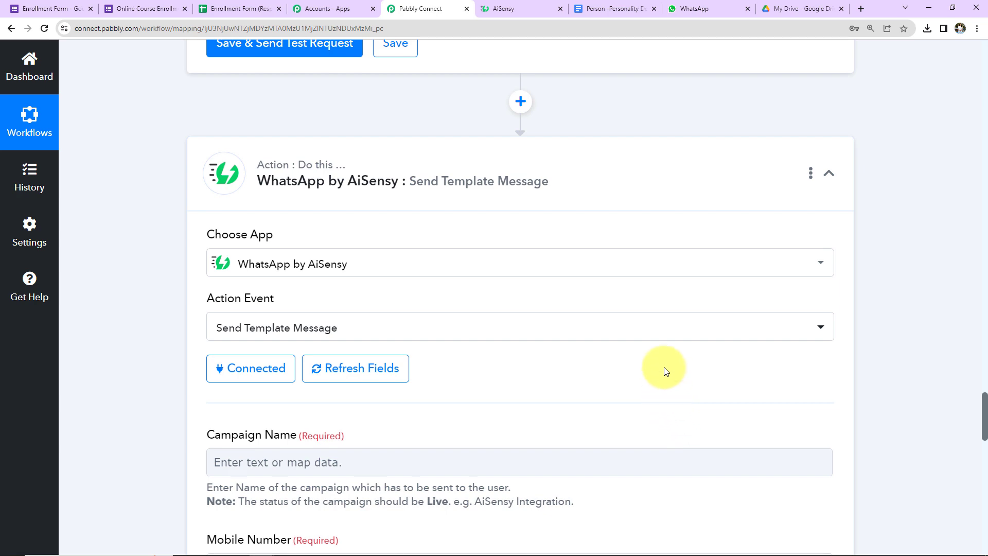
scroll(664, 367, down, 5)
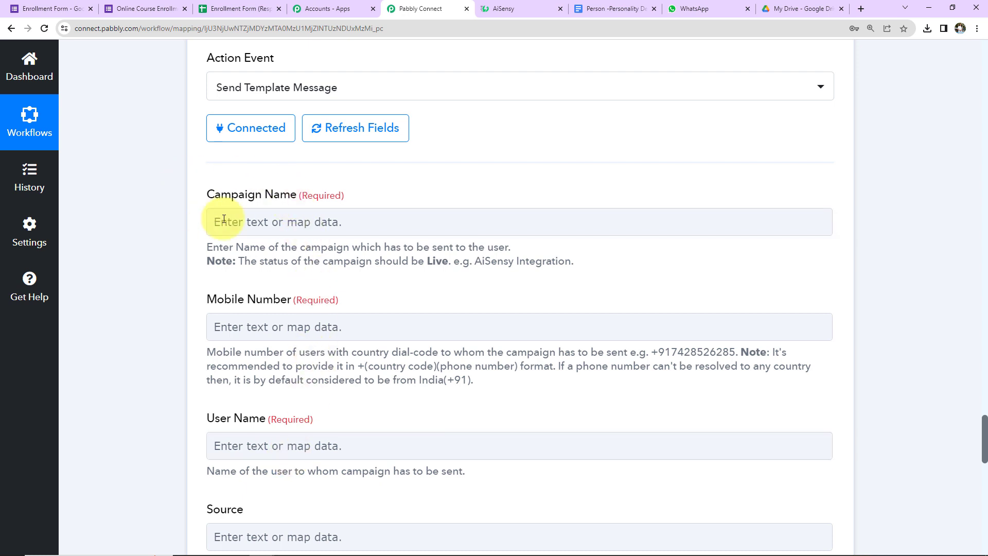
click(520, 7)
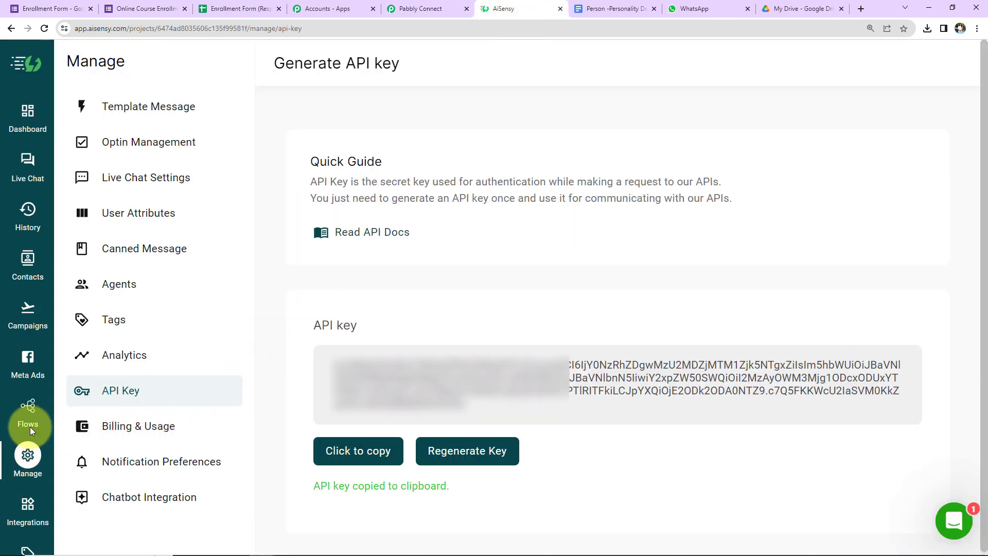
Filter Template Messages to Approved and preview the enrollment_confirmation template's wording
click(116, 105)
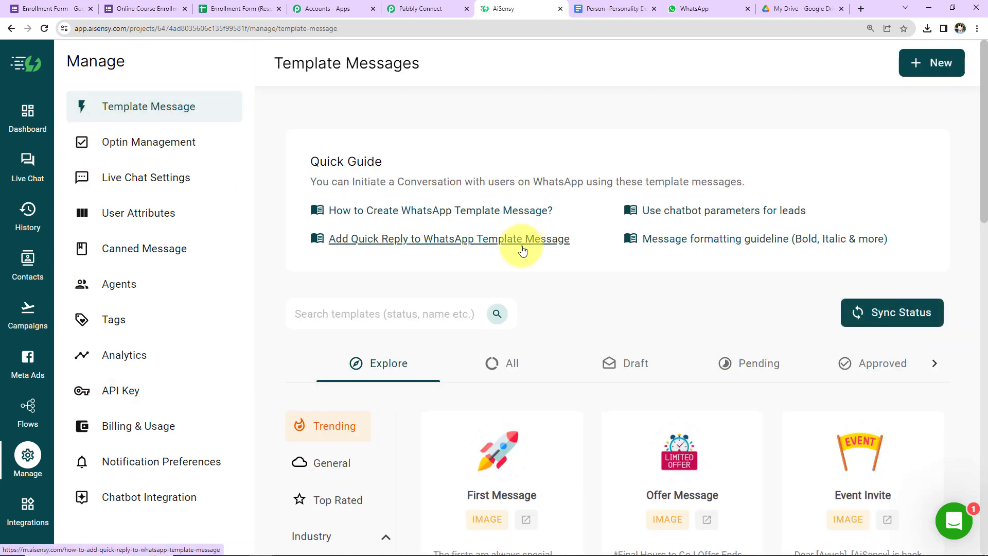
scroll(516, 301, down, 4)
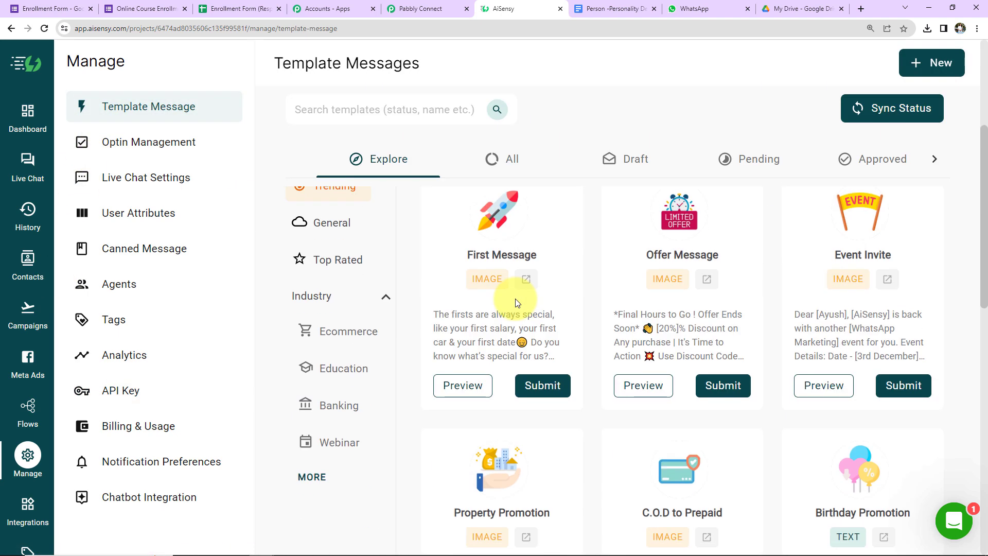
scroll(517, 303, up, 2)
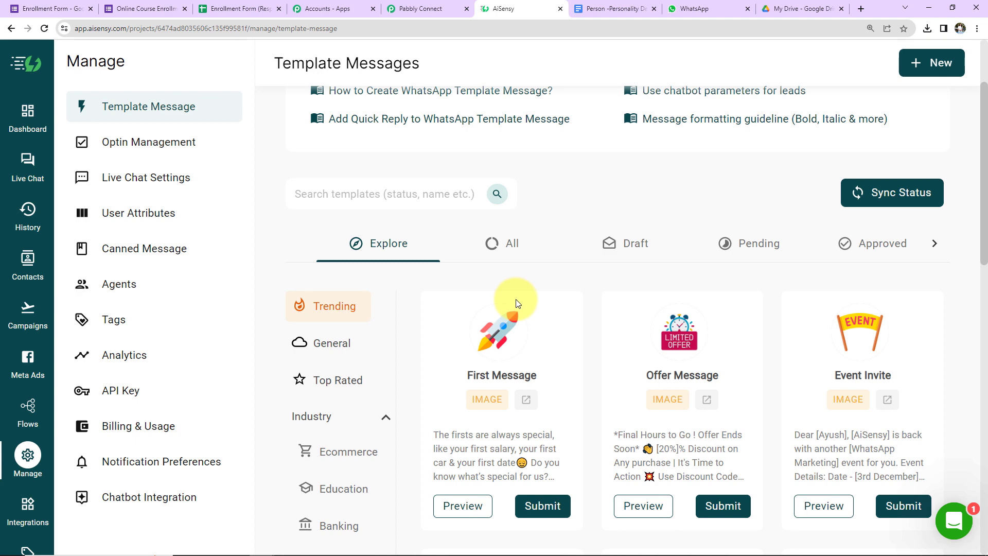
click(860, 244)
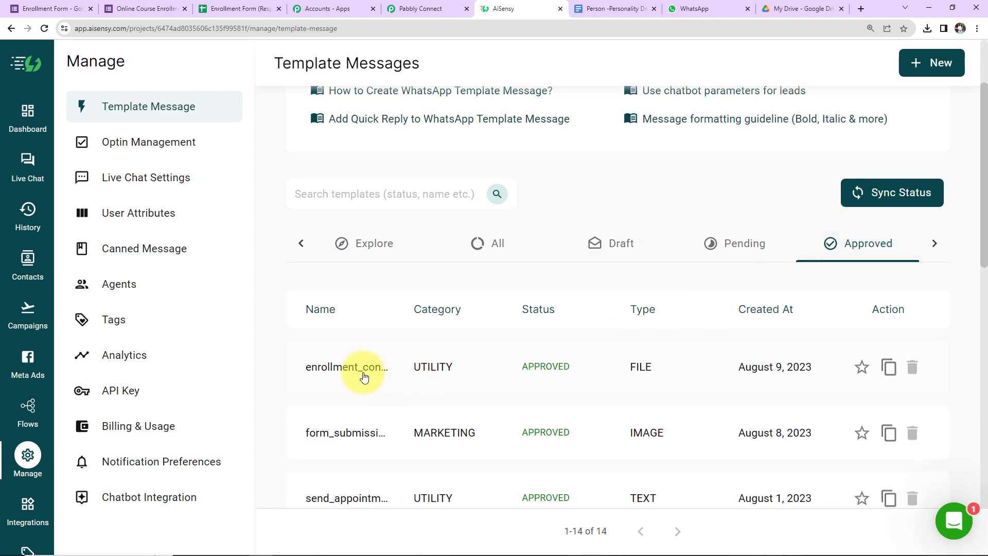
click(363, 376)
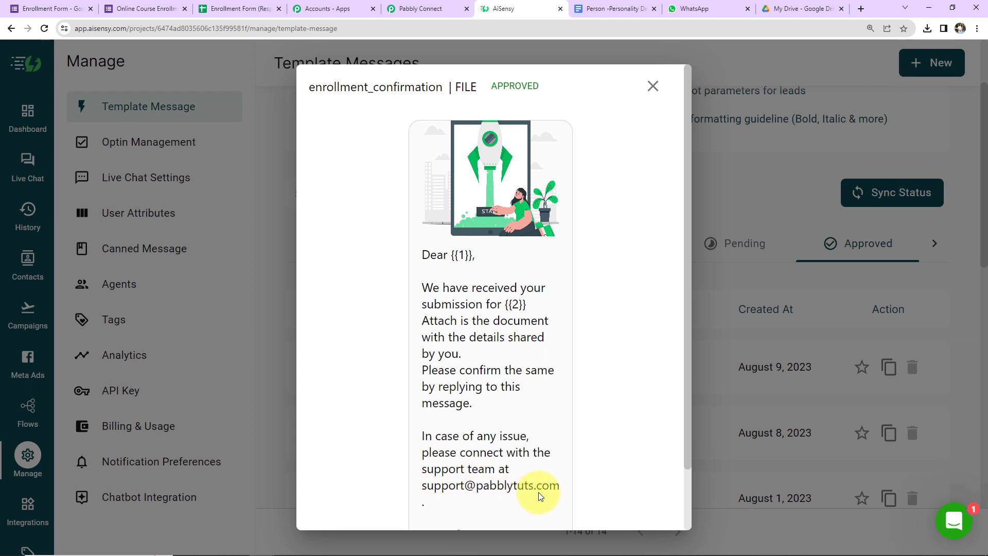
scroll(539, 495, down, 2)
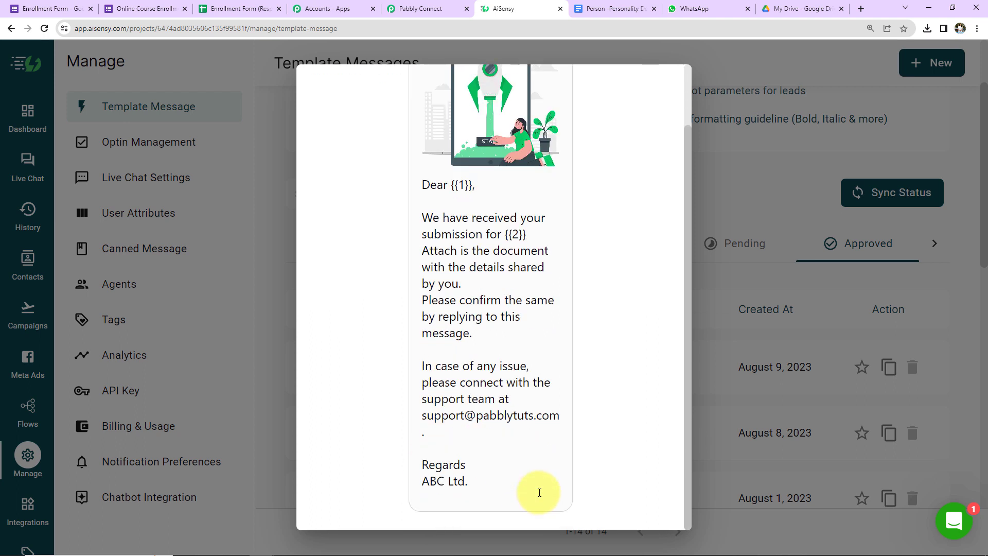
scroll(538, 492, up, 2)
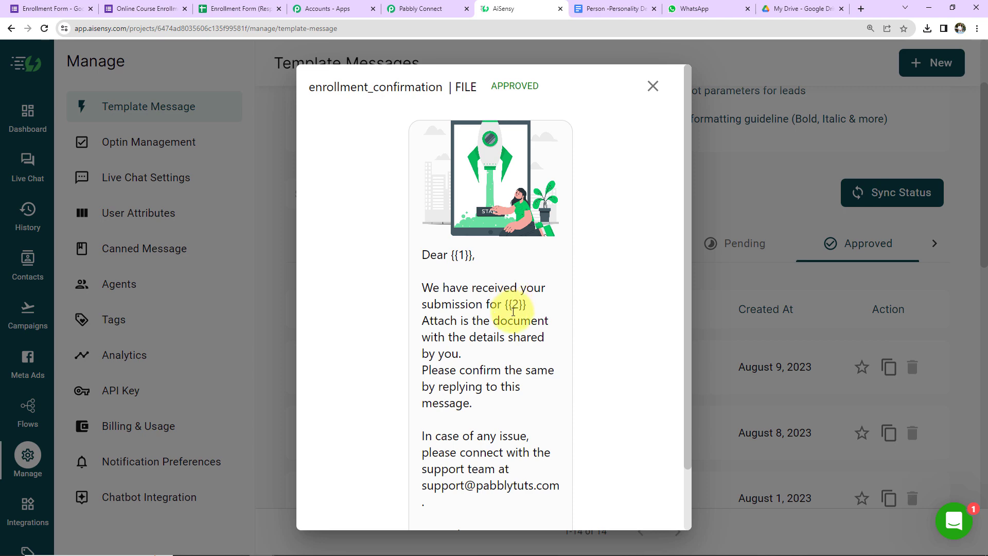
click(653, 86)
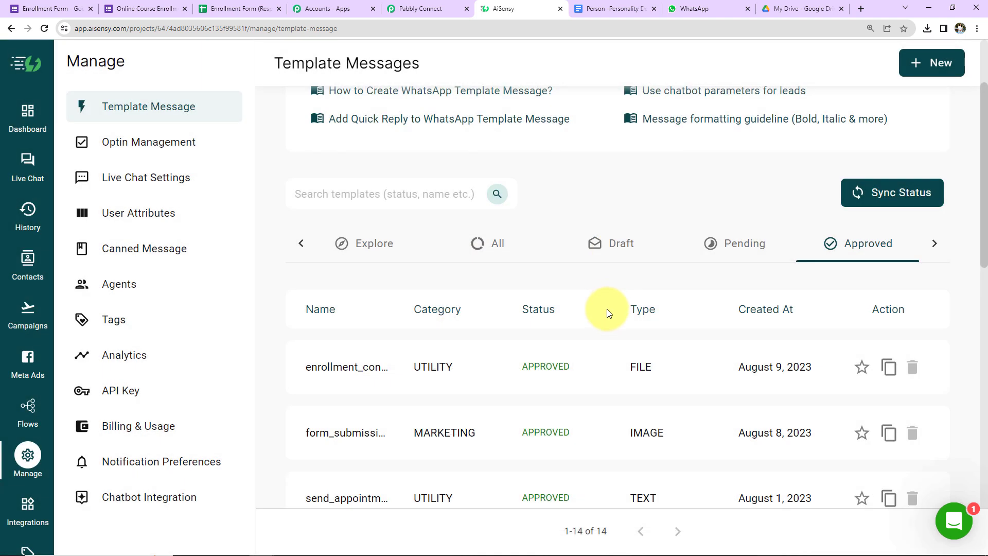
Copy the Enrollment Confirmation campaign name from AiSensy Campaigns and return to Pabbly Connect
click(23, 325)
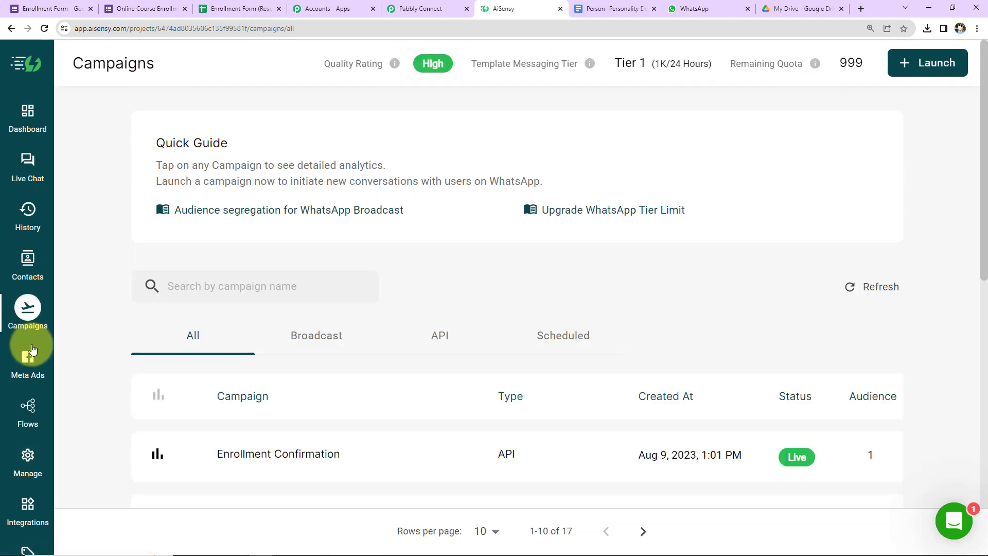
scroll(312, 403, down, 2)
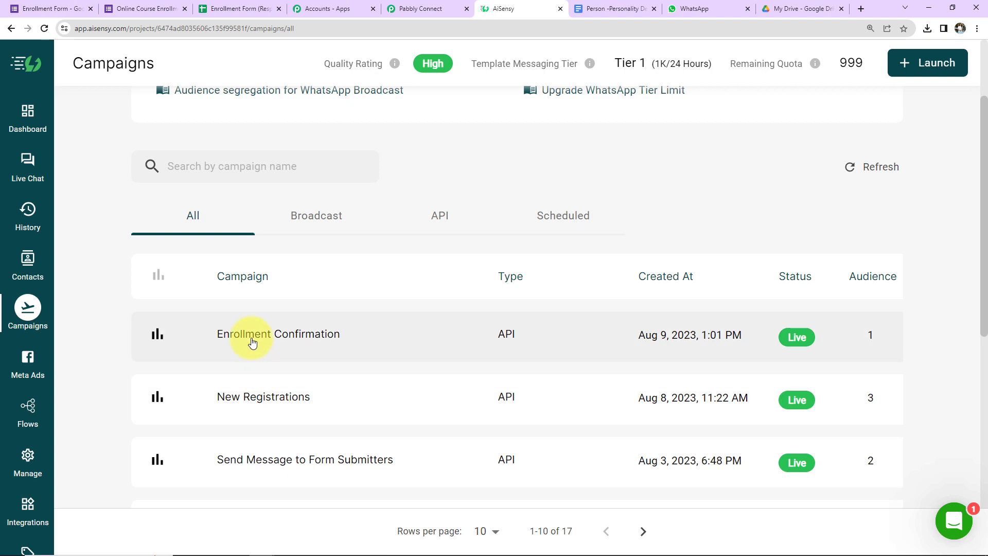
click(244, 335)
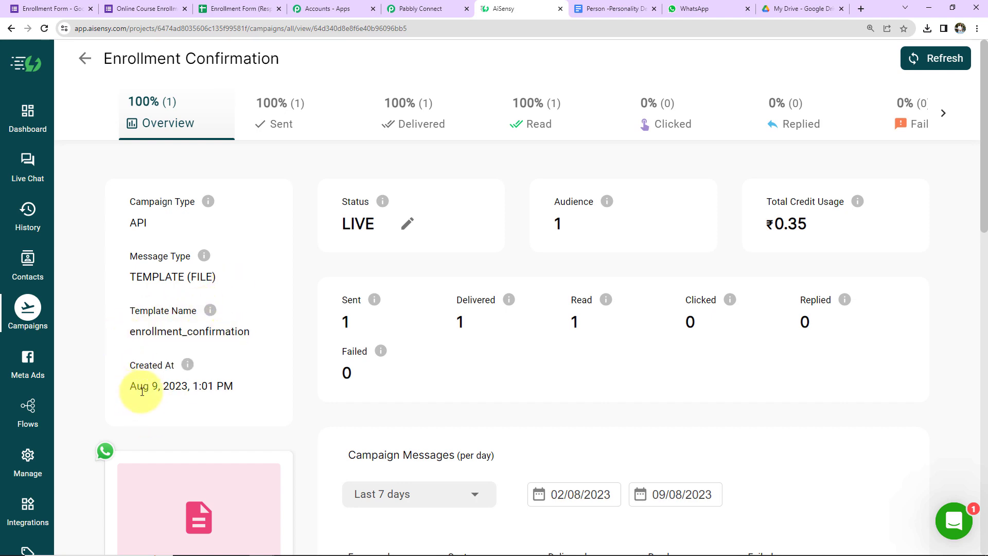
scroll(220, 388, down, 7)
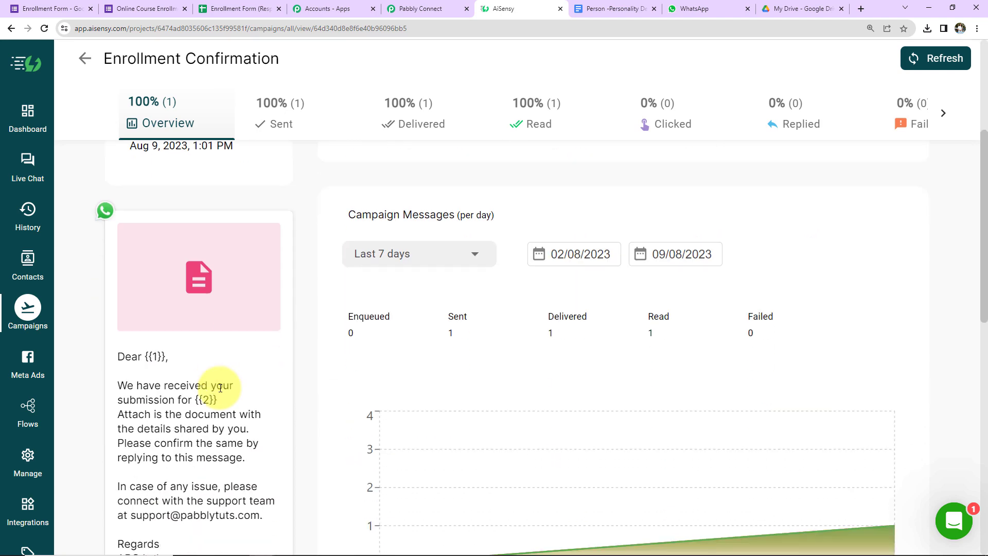
scroll(220, 392, up, 4)
scroll(219, 392, up, 3)
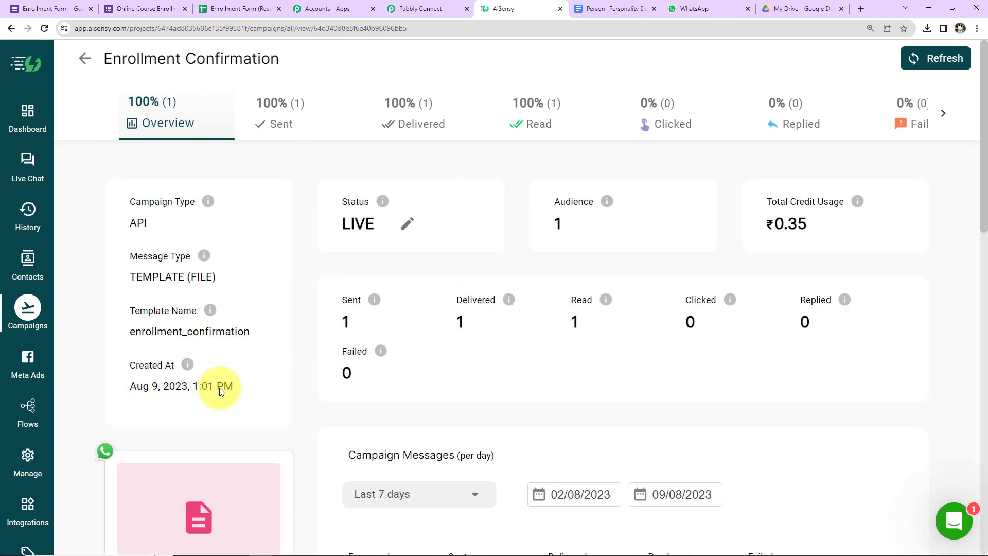
drag(296, 70, 116, 60)
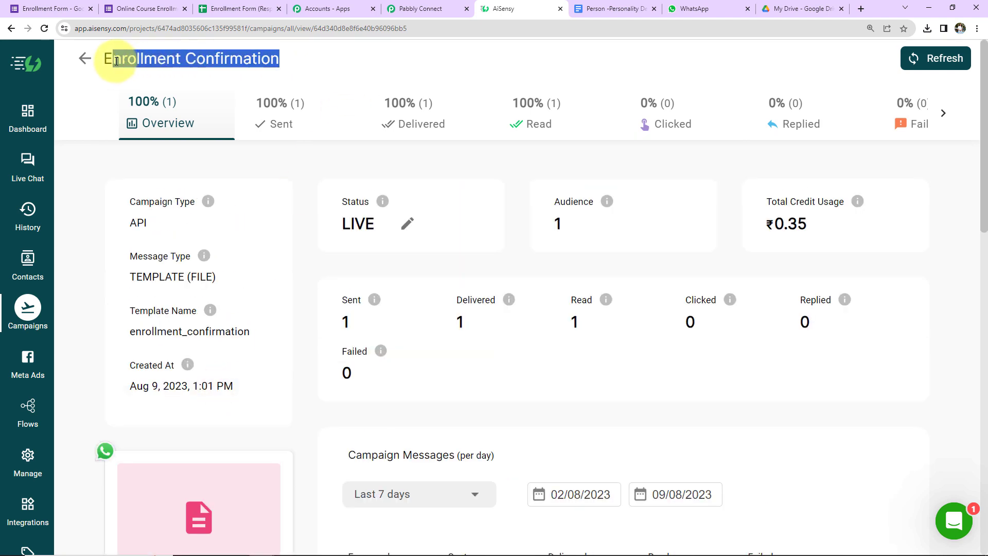
right_click(110, 55)
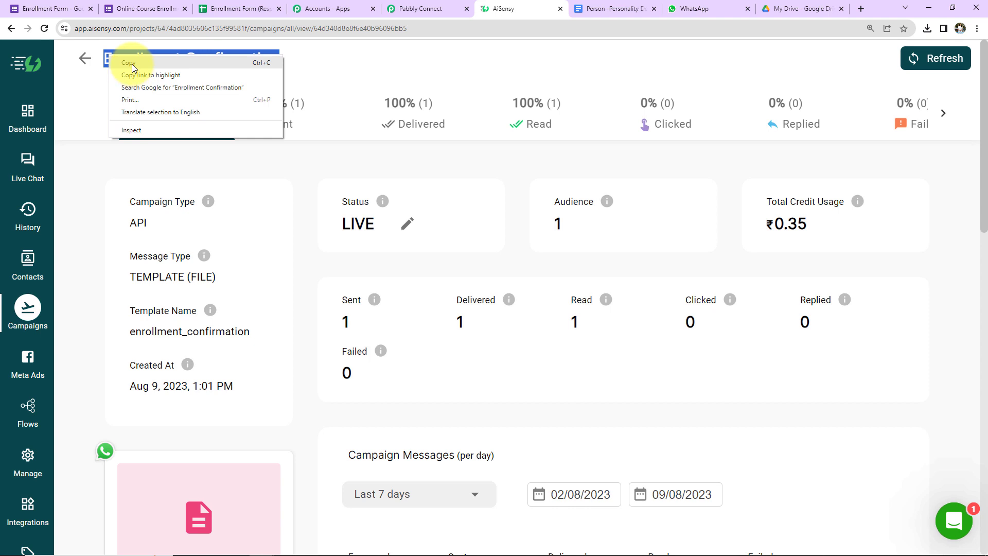
click(132, 64)
click(453, 12)
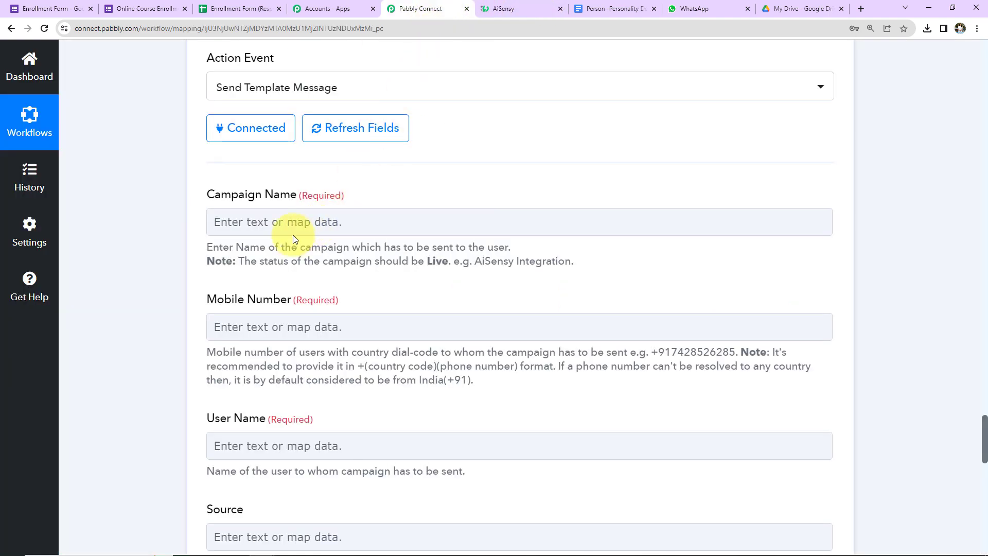
Paste the campaign name and map the form's Contact Number into Mobile Number
click(291, 223)
key(ctrl+v)
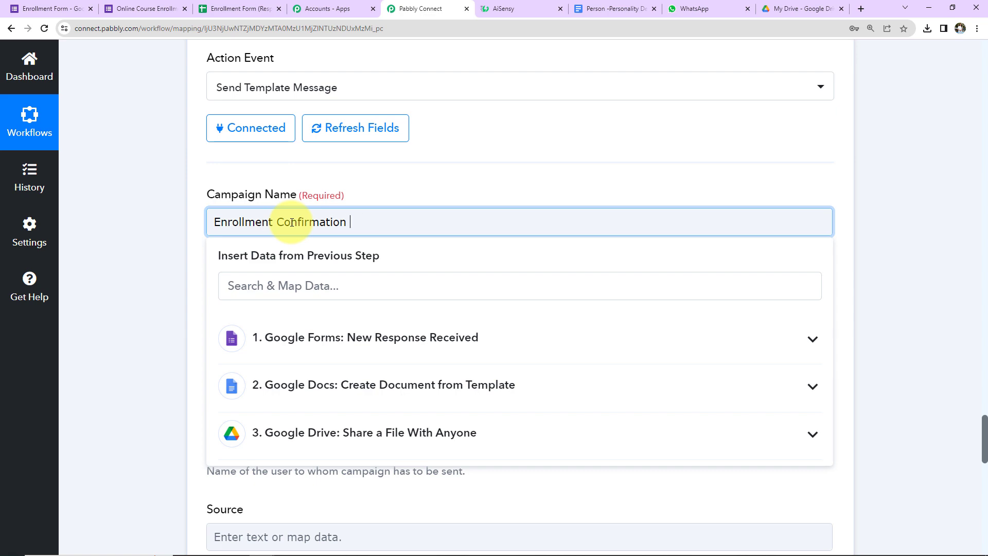
click(180, 211)
scroll(182, 213, down, 2)
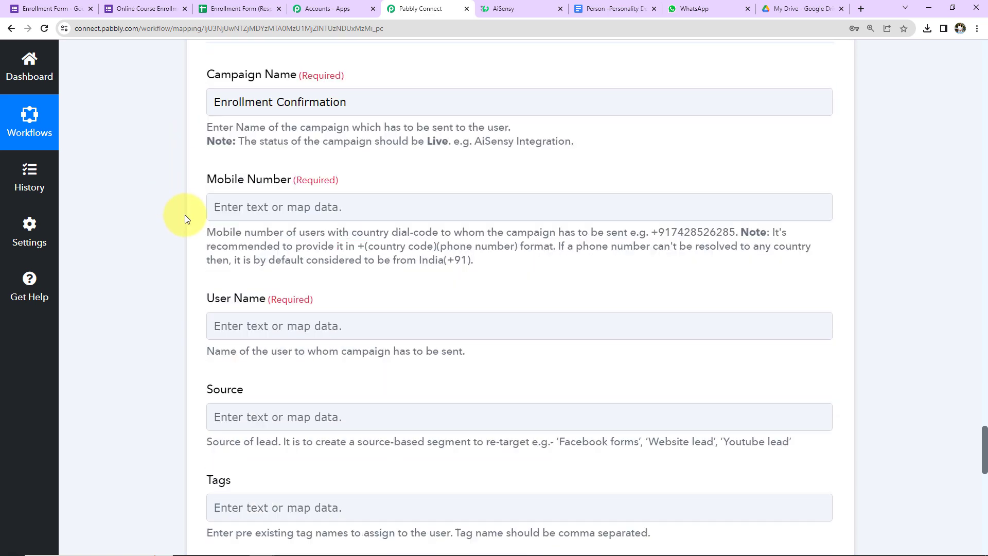
click(247, 206)
click(338, 323)
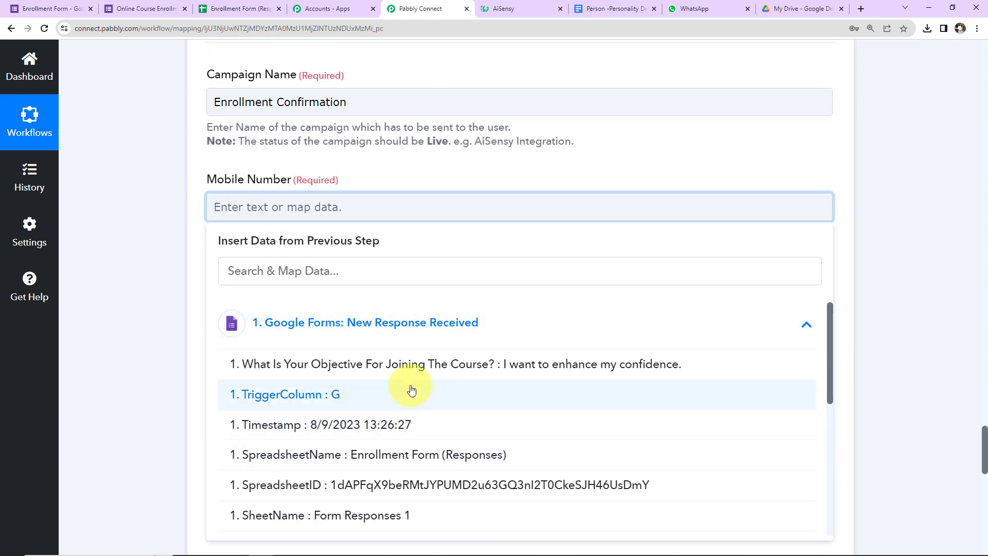
scroll(410, 391, down, 5)
click(386, 422)
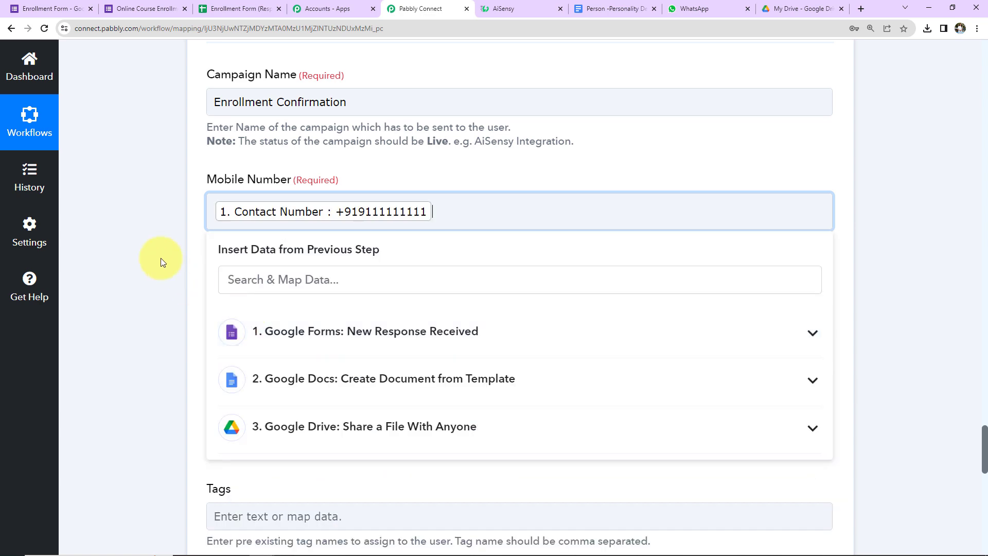
click(159, 255)
scroll(159, 256, down, 2)
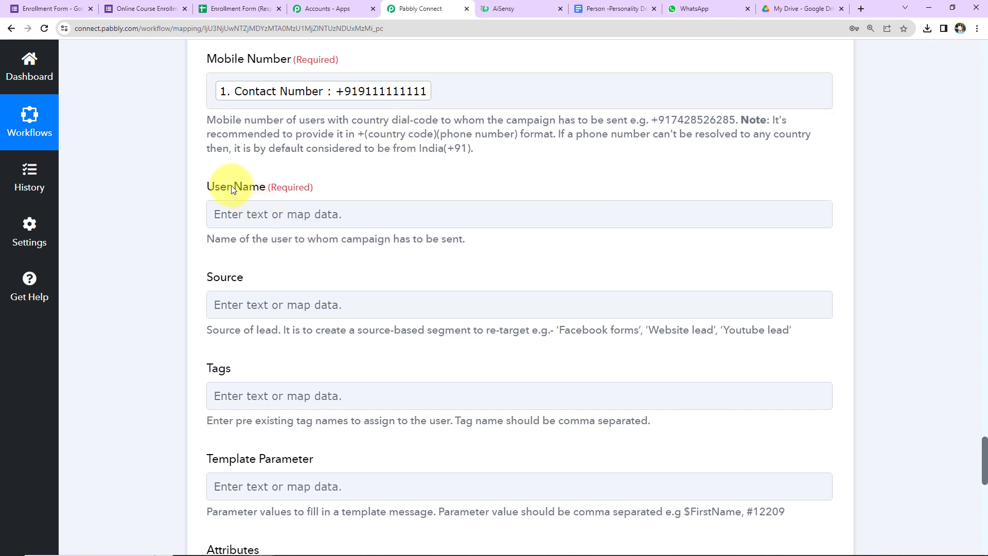
Map the form's First Name and Last Name into User Name
click(248, 218)
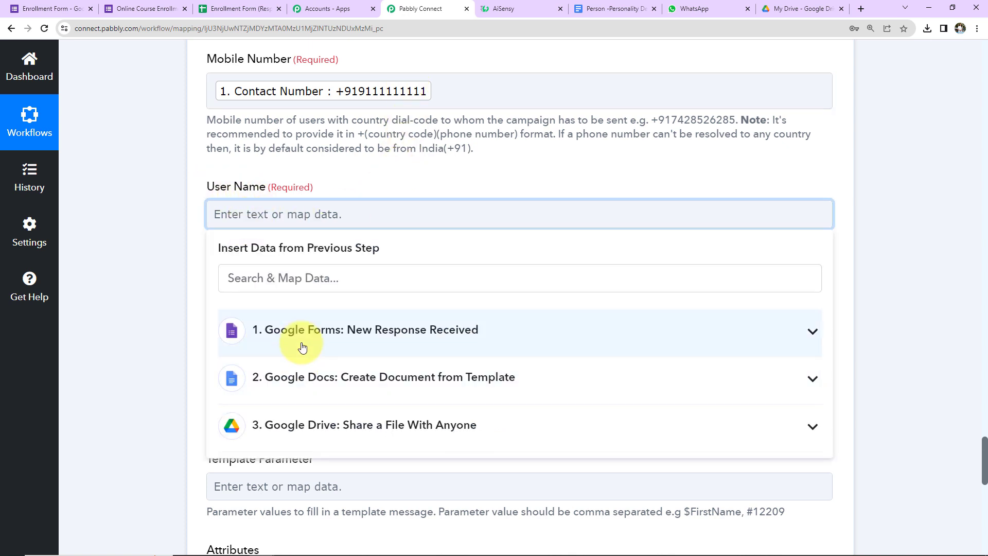
click(302, 347)
scroll(316, 479, down, 2)
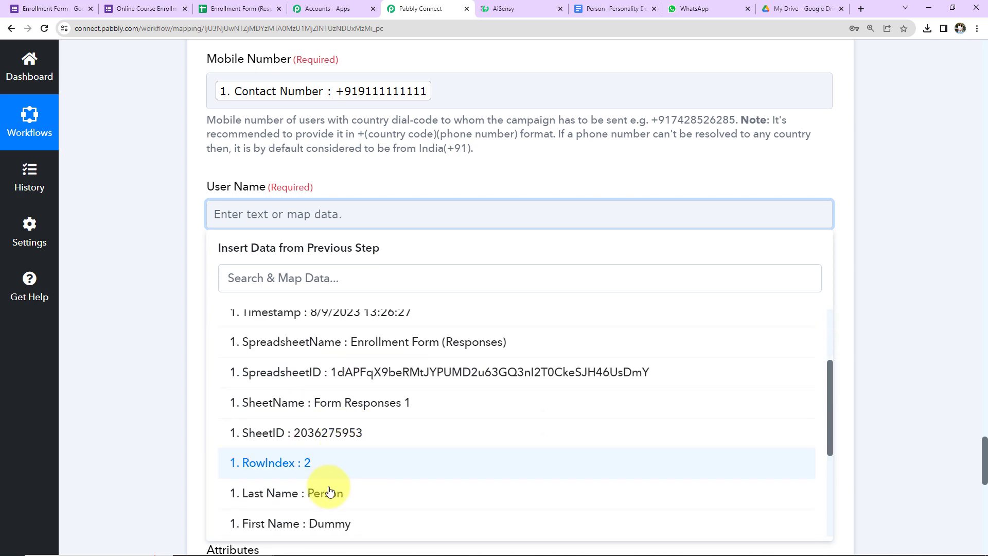
click(323, 525)
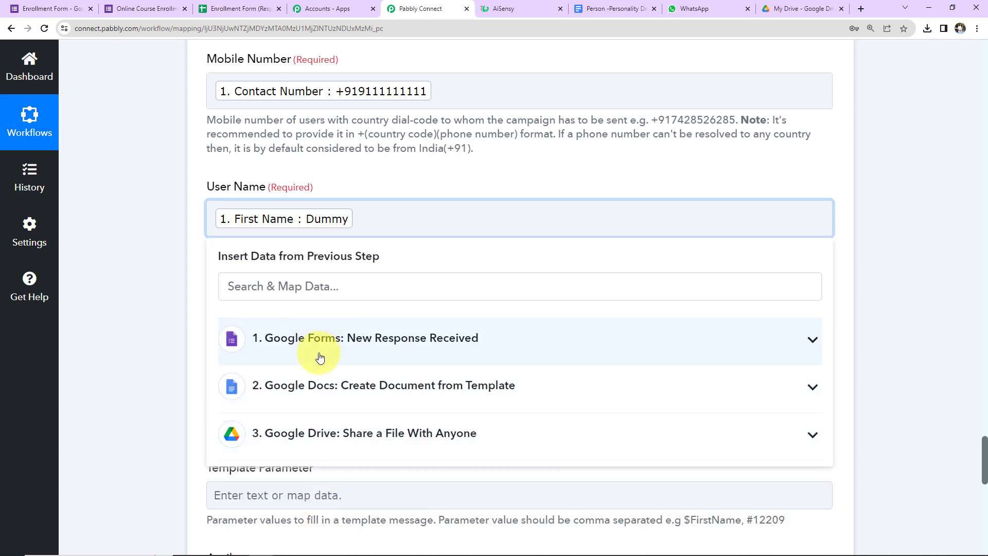
click(319, 357)
scroll(341, 441, down, 2)
click(331, 501)
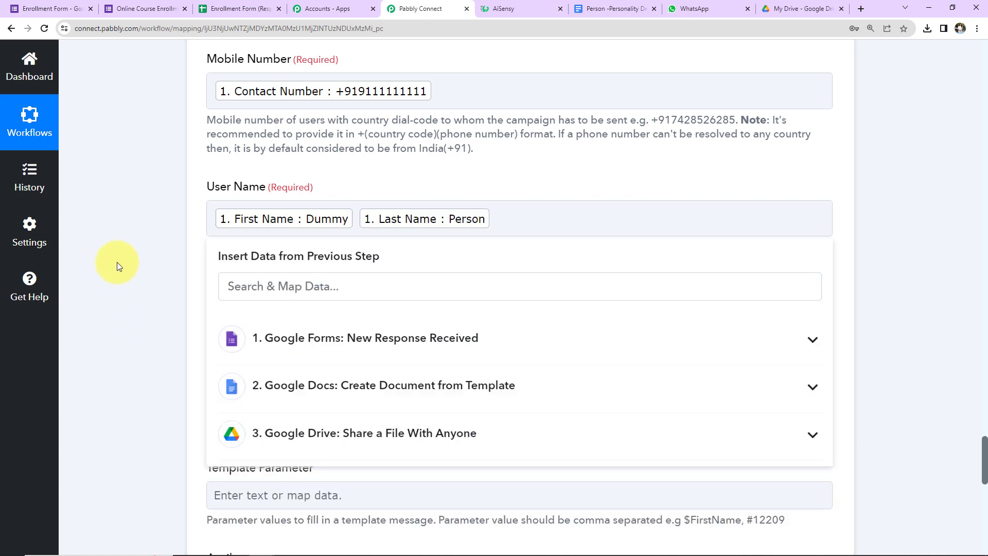
click(116, 261)
scroll(147, 295, down, 2)
Set Source to Google Forms and map Course Name into Tags
click(270, 198)
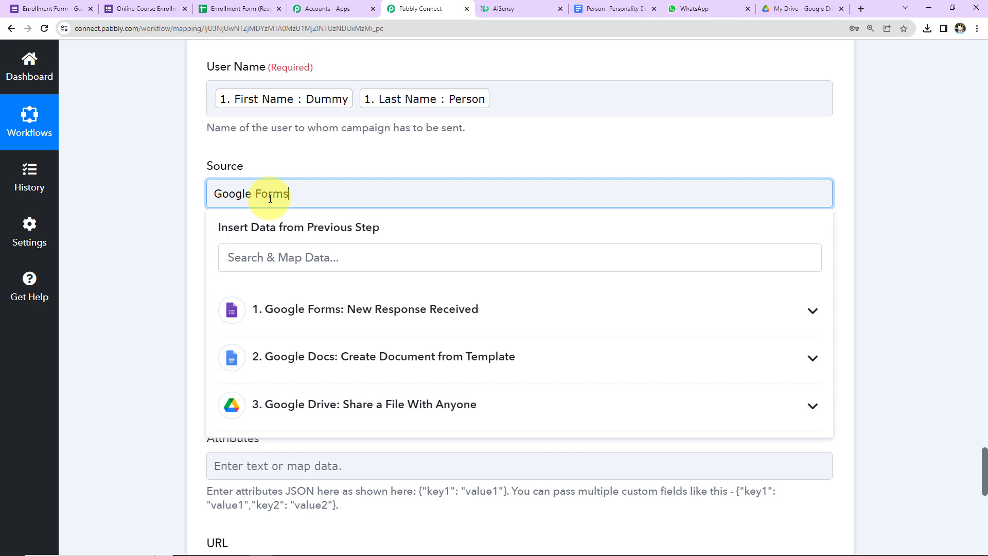
click(127, 203)
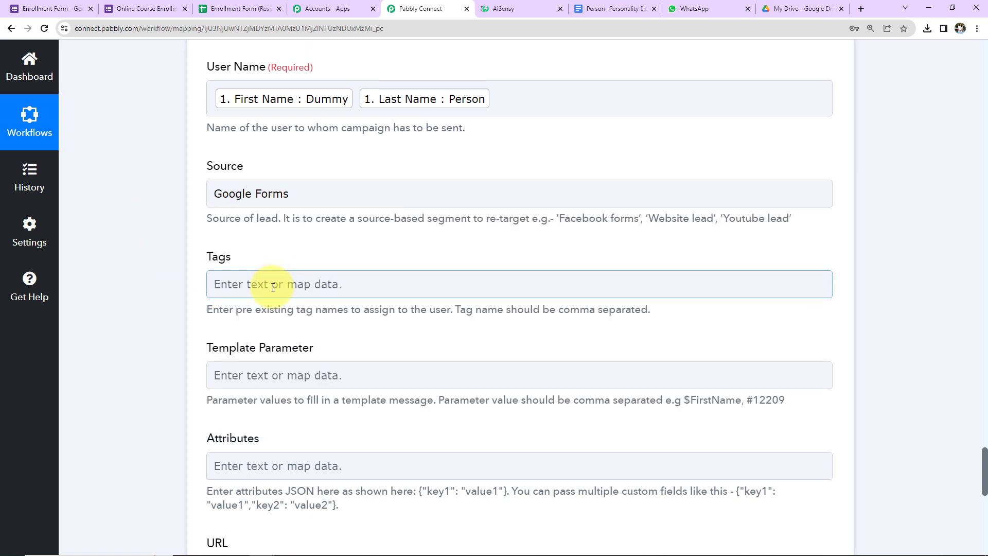
click(273, 287)
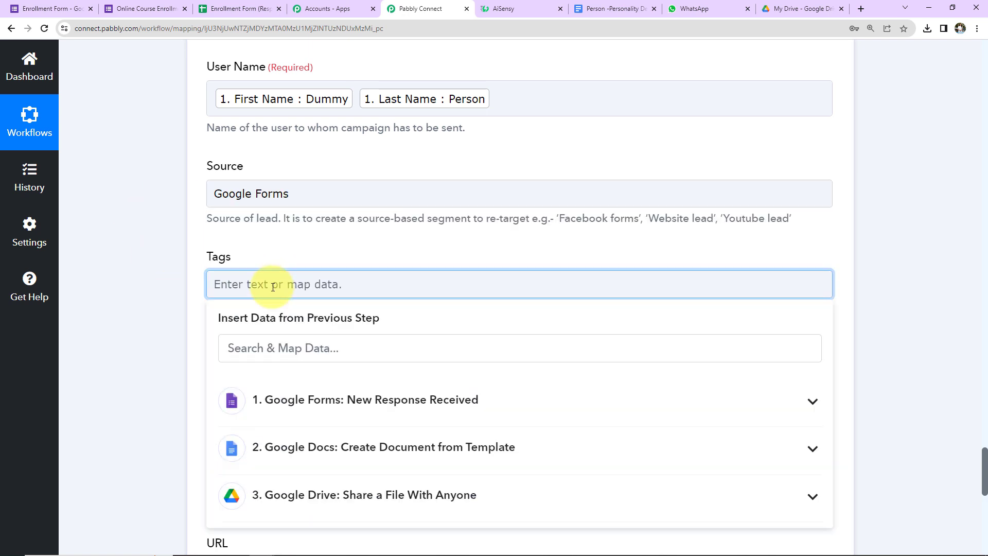
scroll(324, 341, down, 2)
click(357, 283)
scroll(386, 407, down, 3)
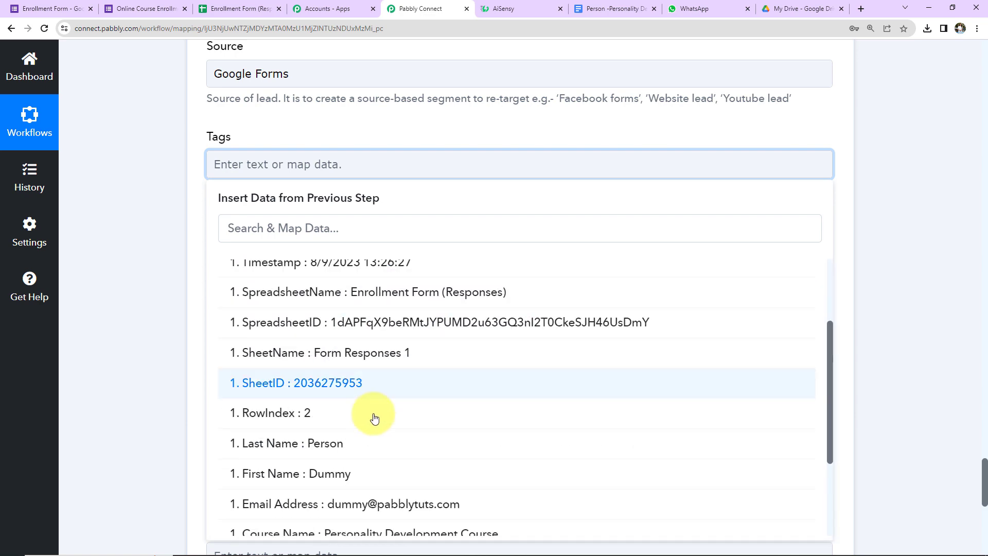
scroll(360, 447, down, 3)
click(316, 412)
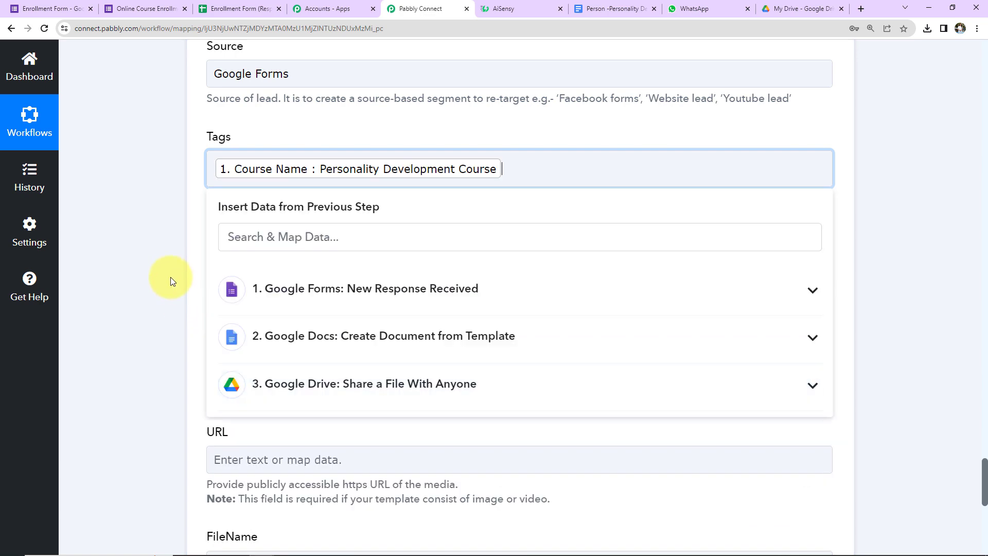
click(171, 276)
scroll(171, 276, down, 2)
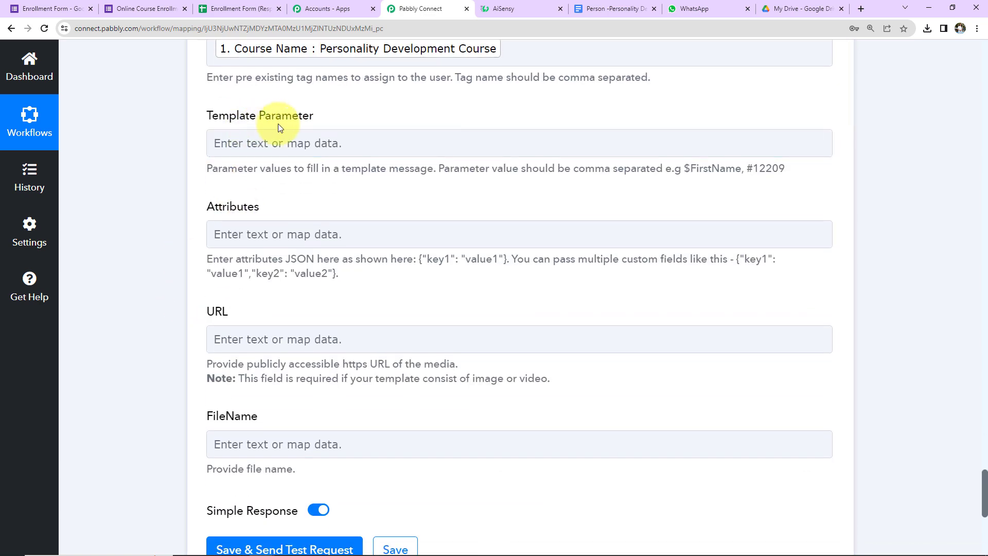
scroll(317, 192, up, 5)
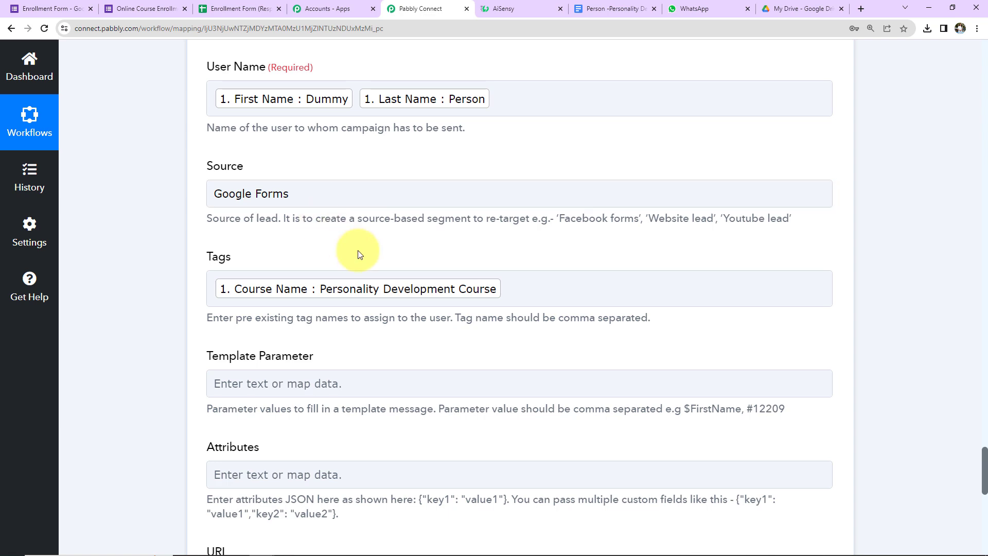
scroll(353, 295, down, 5)
Fill the template parameters with First Name and Course Name
click(351, 147)
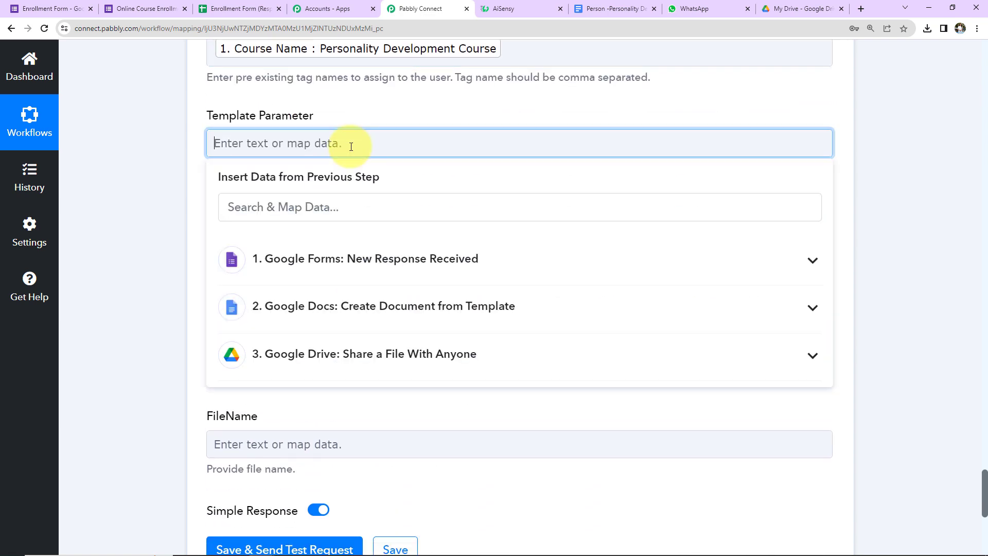
click(346, 256)
scroll(387, 359, down, 2)
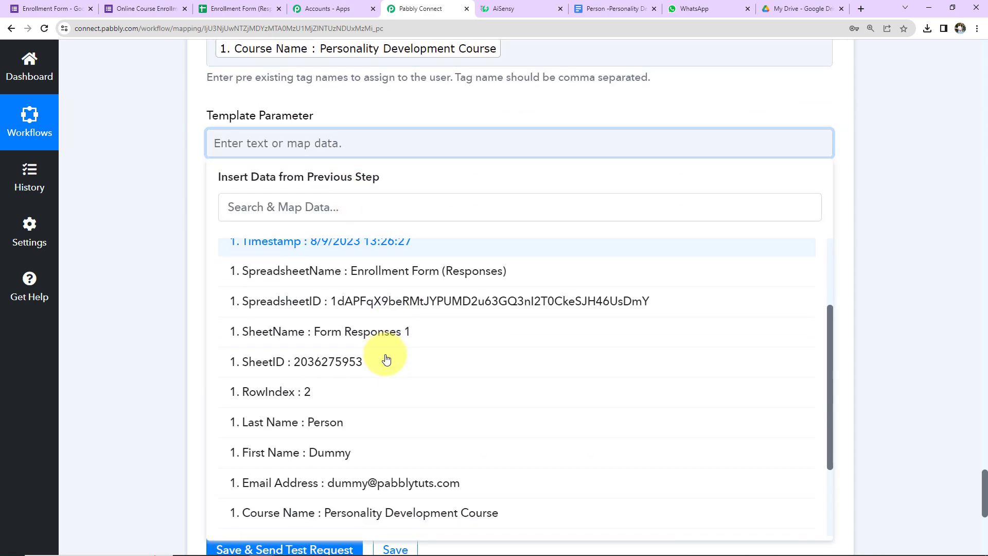
click(335, 452)
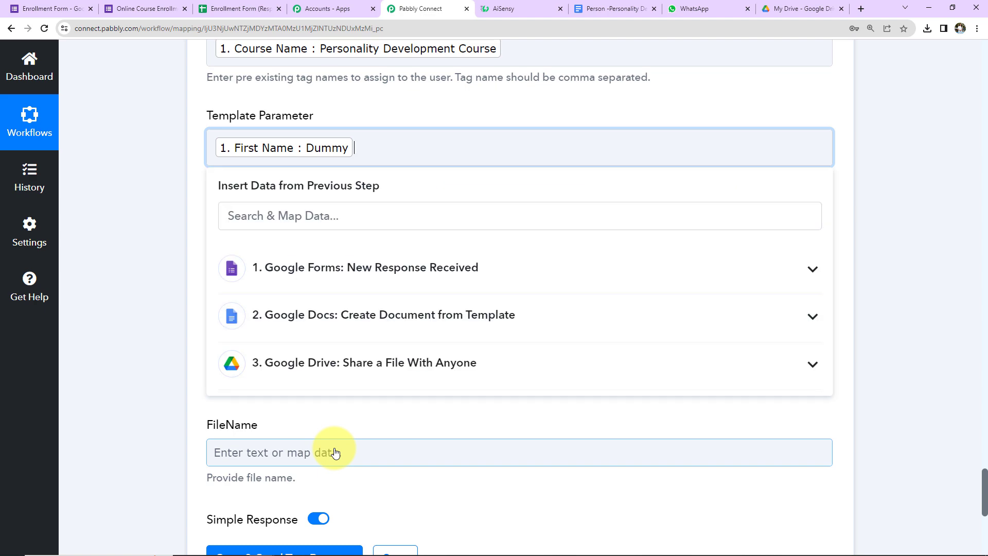
click(390, 278)
scroll(407, 486, down, 4)
click(332, 404)
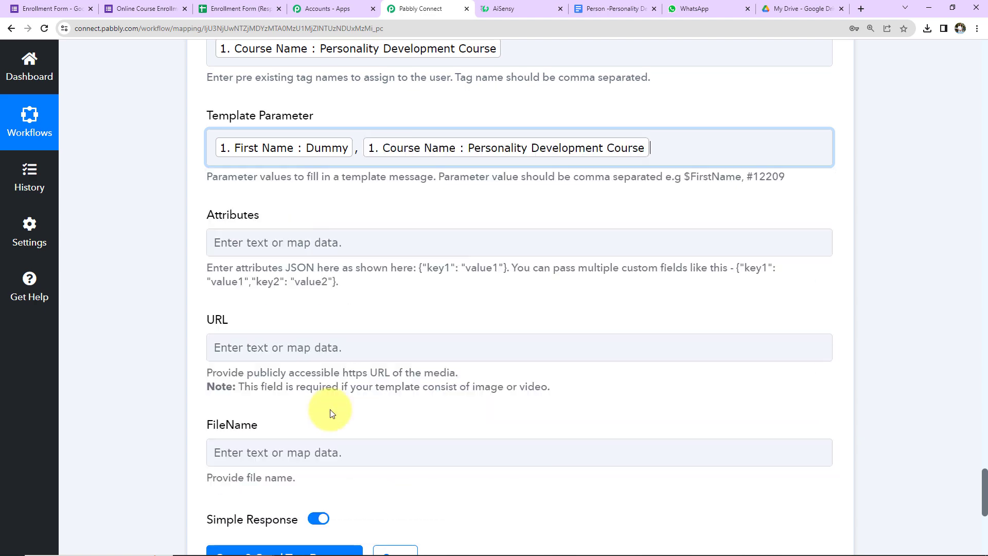
click(176, 257)
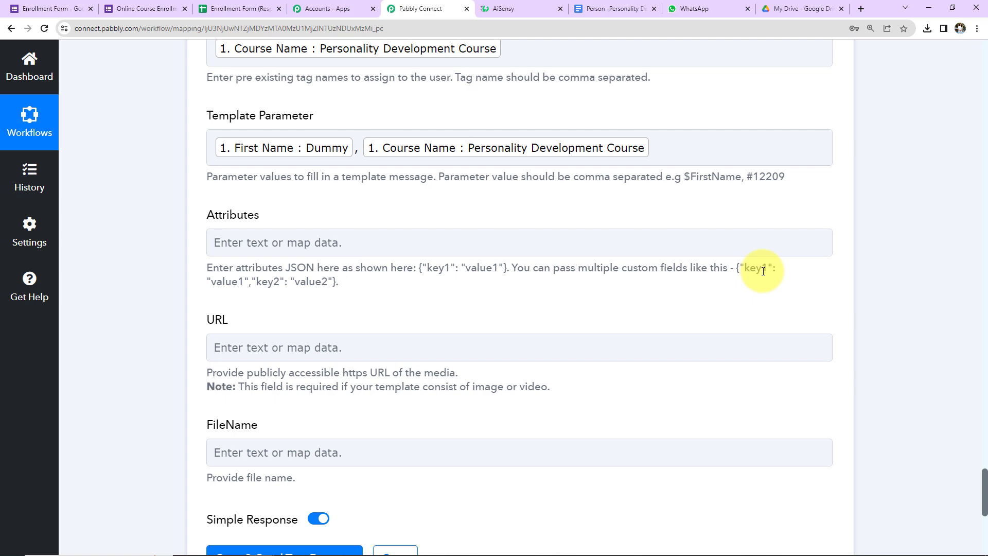
Map the shared document's WebViewLink from the Google Drive step into the media URL
scroll(504, 329, down, 2)
click(233, 236)
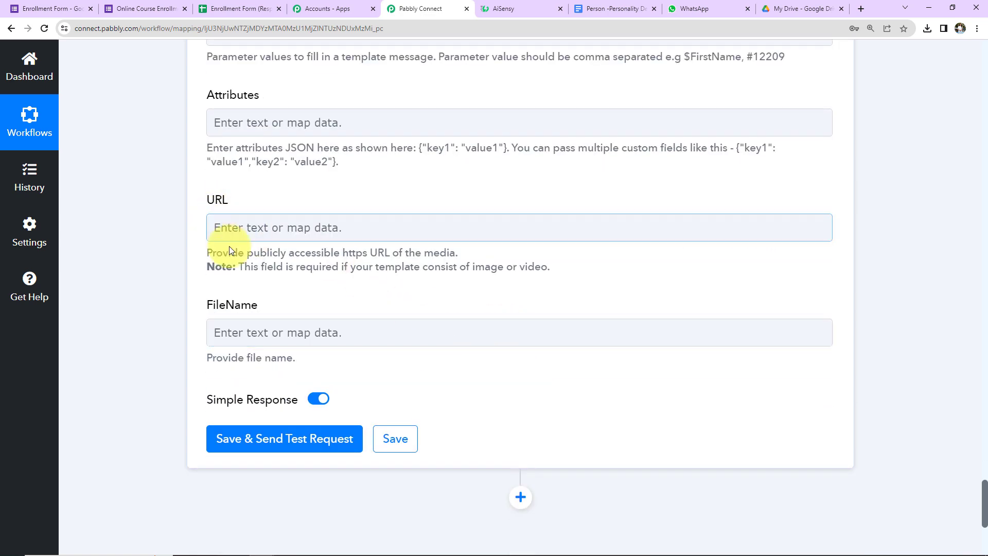
click(222, 323)
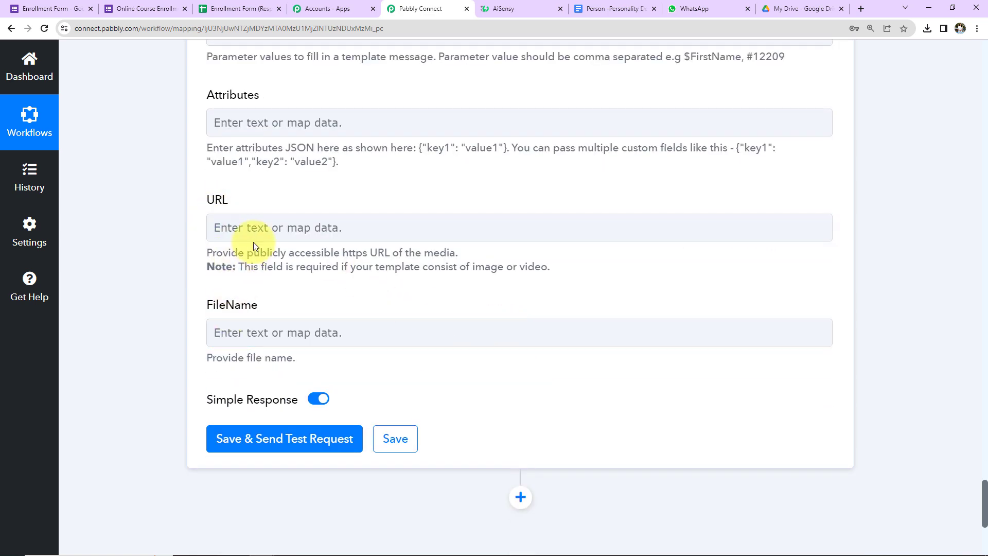
click(252, 225)
scroll(427, 345, down, 2)
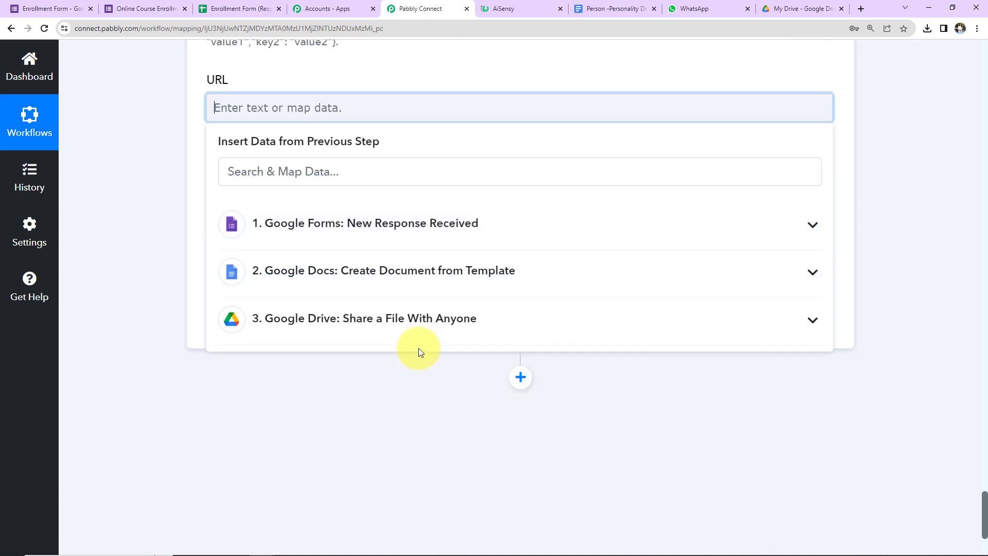
click(422, 321)
scroll(427, 374, down, 4)
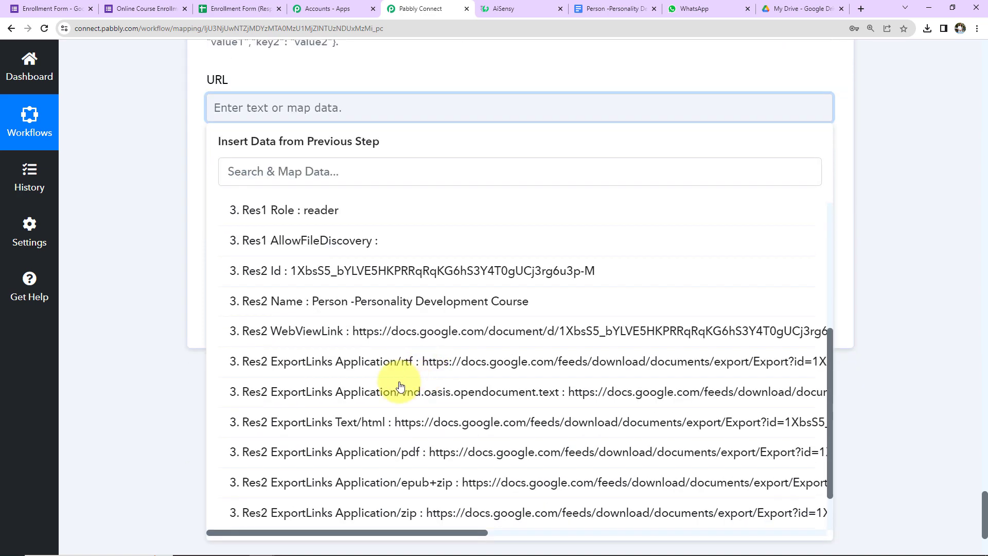
click(313, 334)
Map the shared document's name from the Google Drive step into FileName
click(146, 235)
click(331, 254)
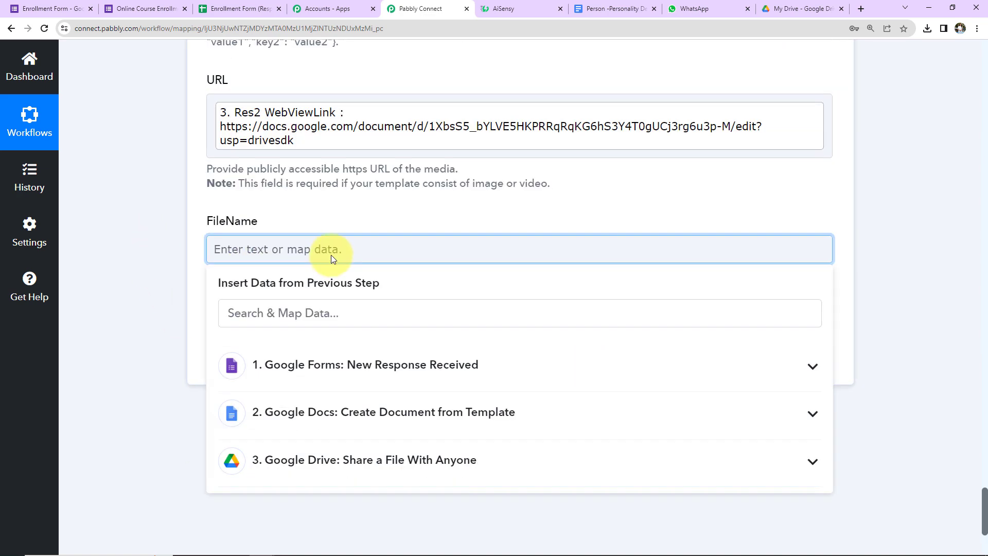
click(369, 470)
scroll(422, 471, down, 3)
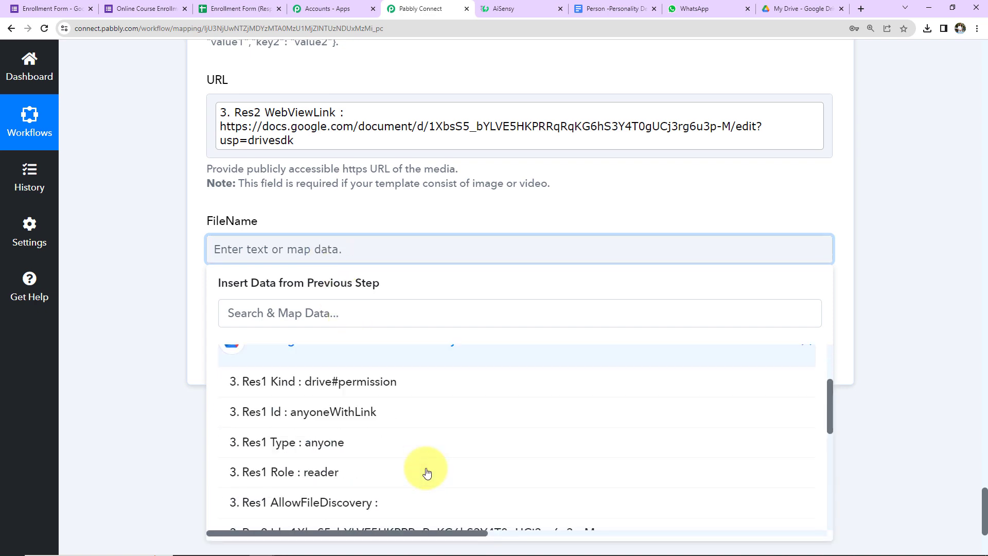
scroll(412, 489, down, 3)
scroll(401, 463, up, 2)
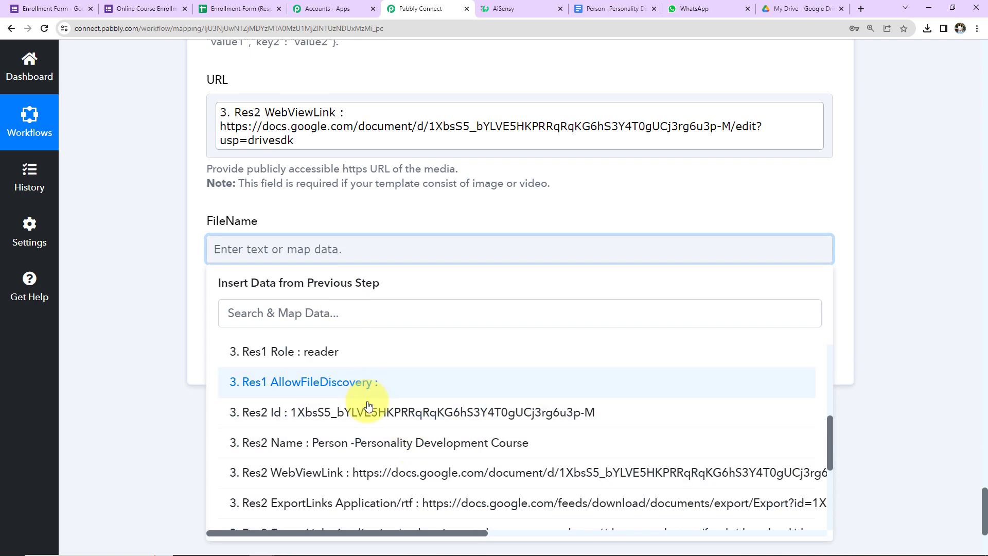
click(391, 444)
click(175, 339)
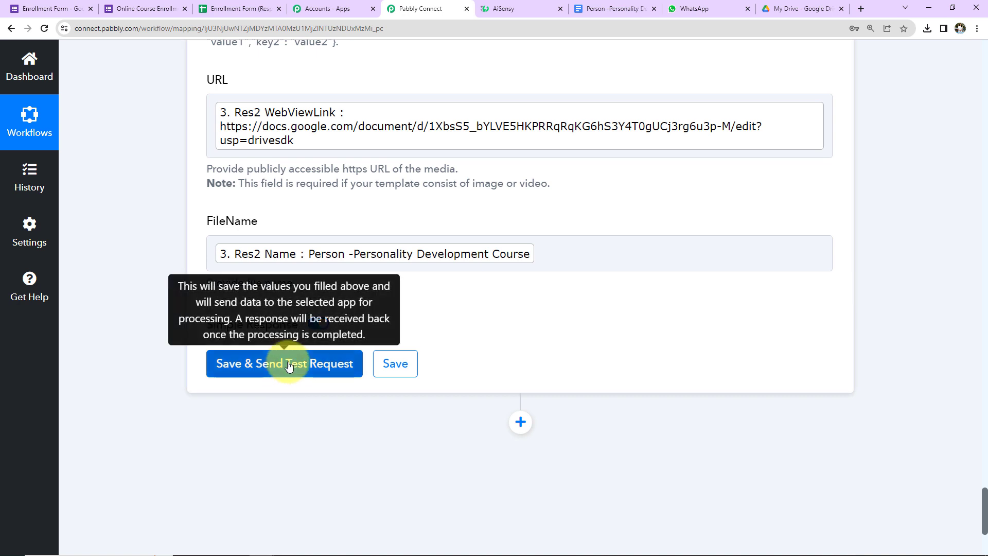
Save and send the AiSensy test request, confirm Success true, then switch to WhatsApp Web
click(283, 366)
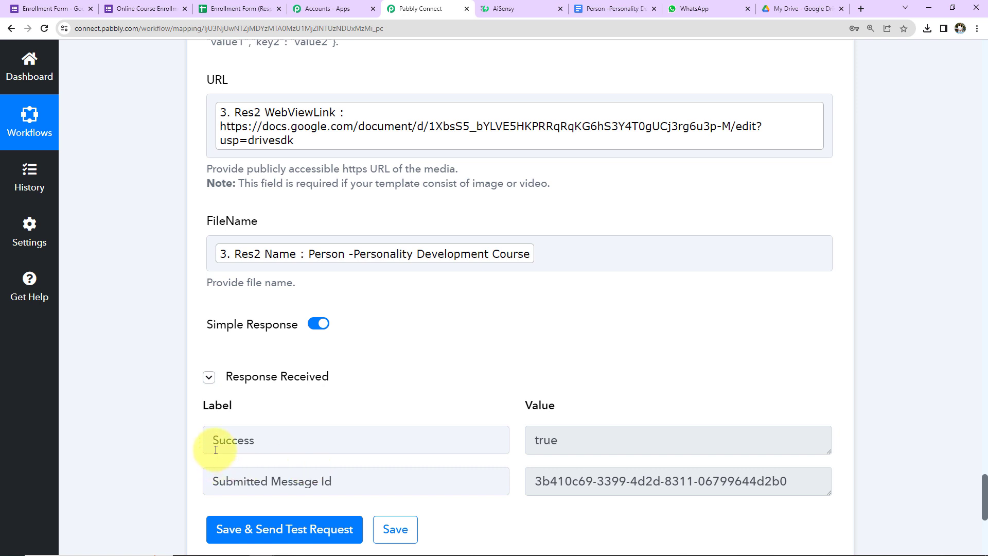
drag(212, 441, 322, 437)
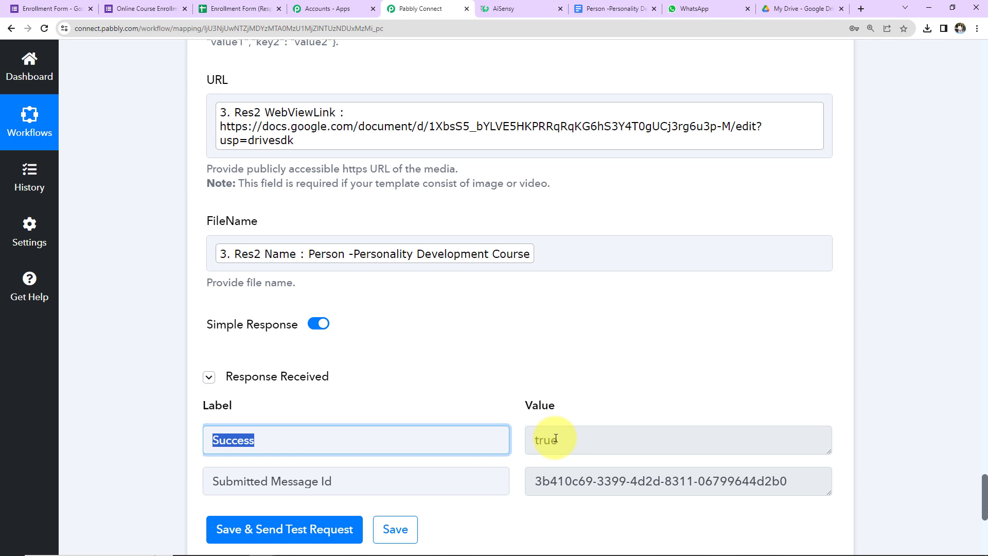
key(ctrl+8)
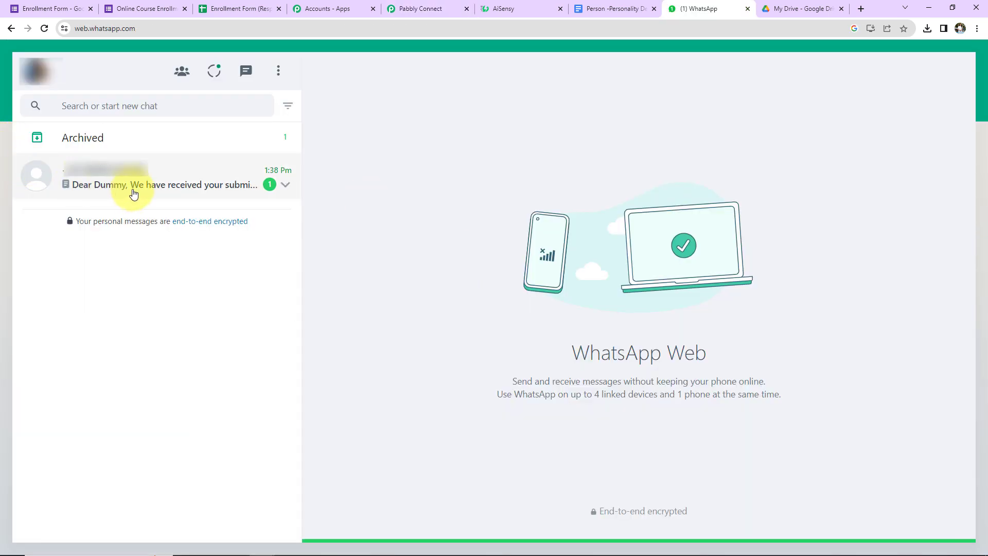
Read the new AiSensy message with the attached course document, then return to the Enrollment Form
click(134, 193)
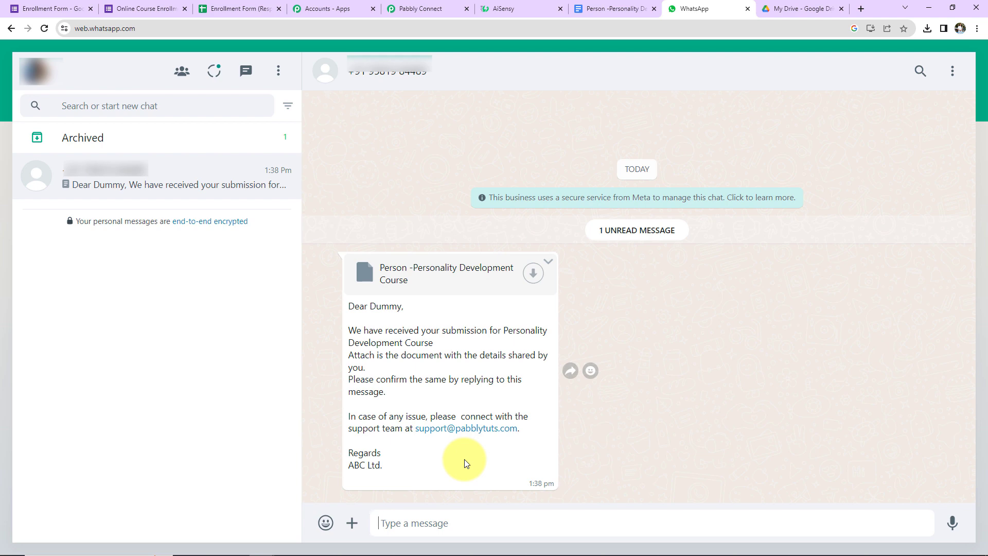
click(72, 11)
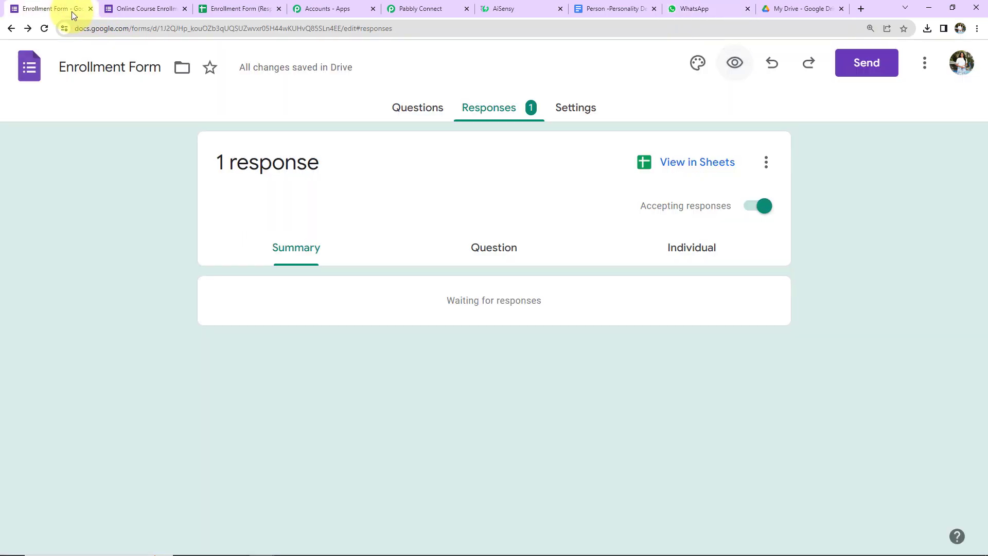
Open the live enrollment form and enter the applicant's first and last name
click(735, 62)
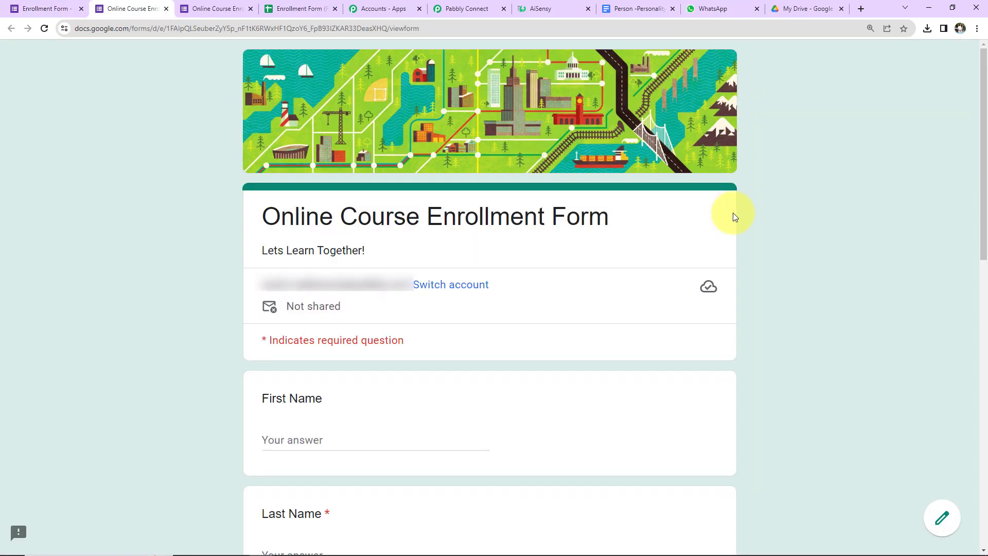
scroll(602, 276, down, 2)
click(462, 320)
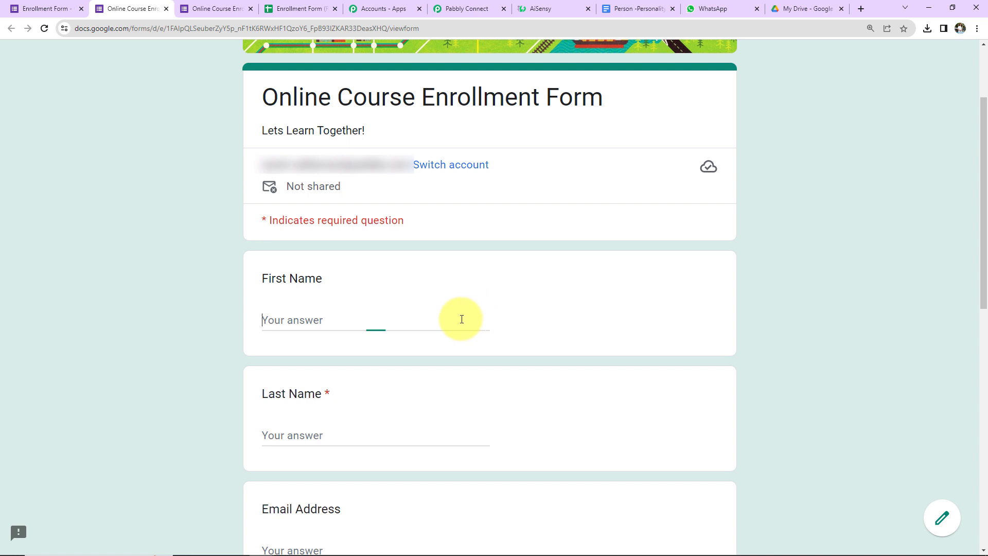
text(Smart)
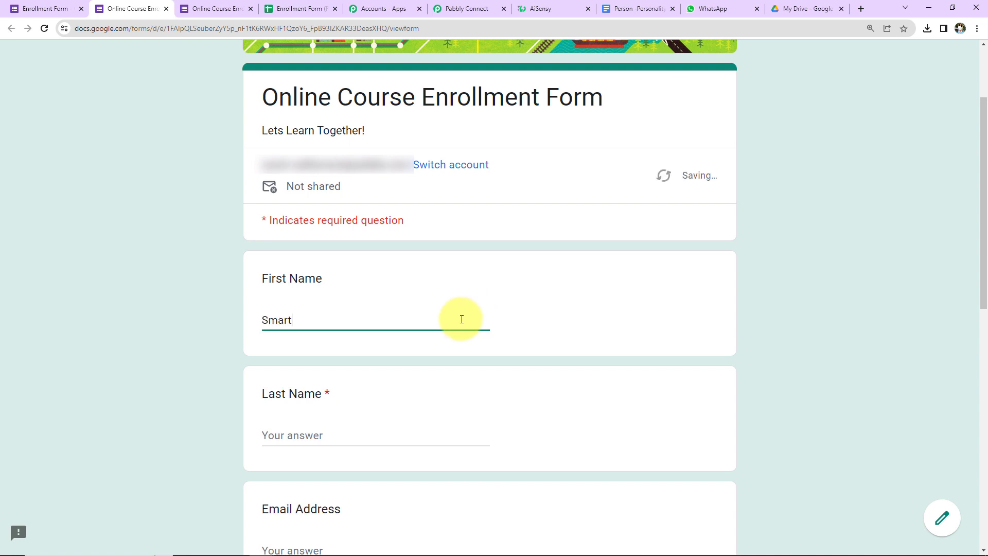
key(Tab)
text(Us)
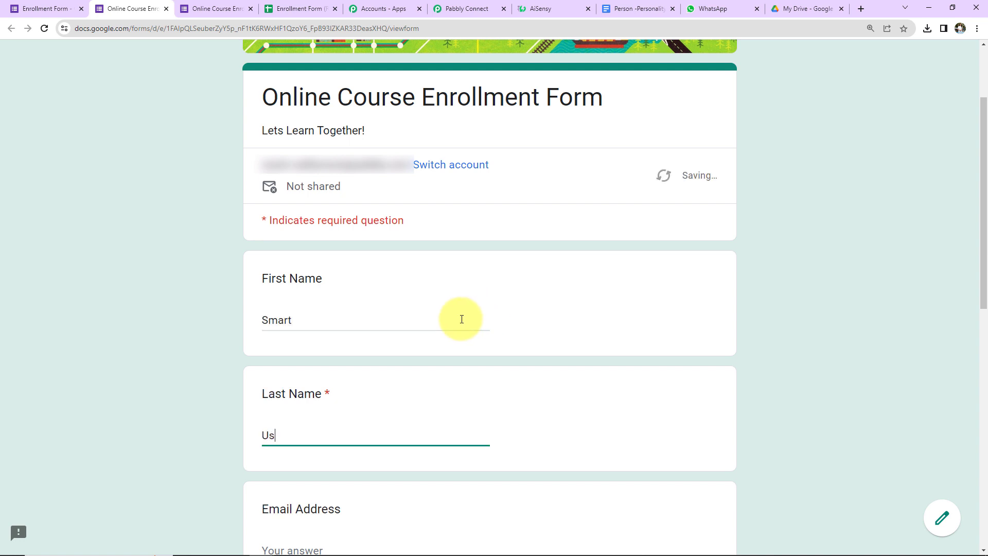
text(er1223)
key(BackSpace)
key(BackSpace)
text(3)
Fill in the applicant's email address and contact number
scroll(494, 323, down, 2)
click(391, 430)
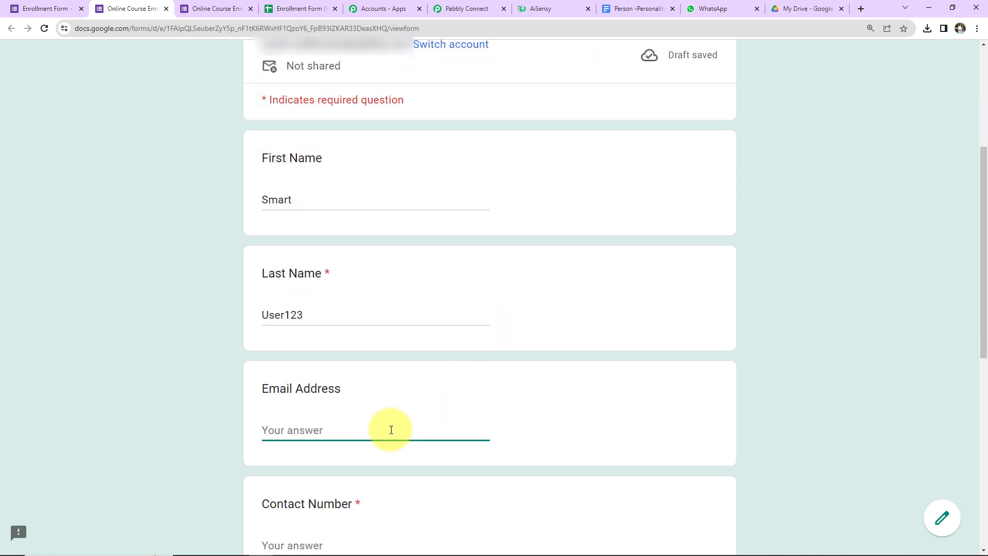
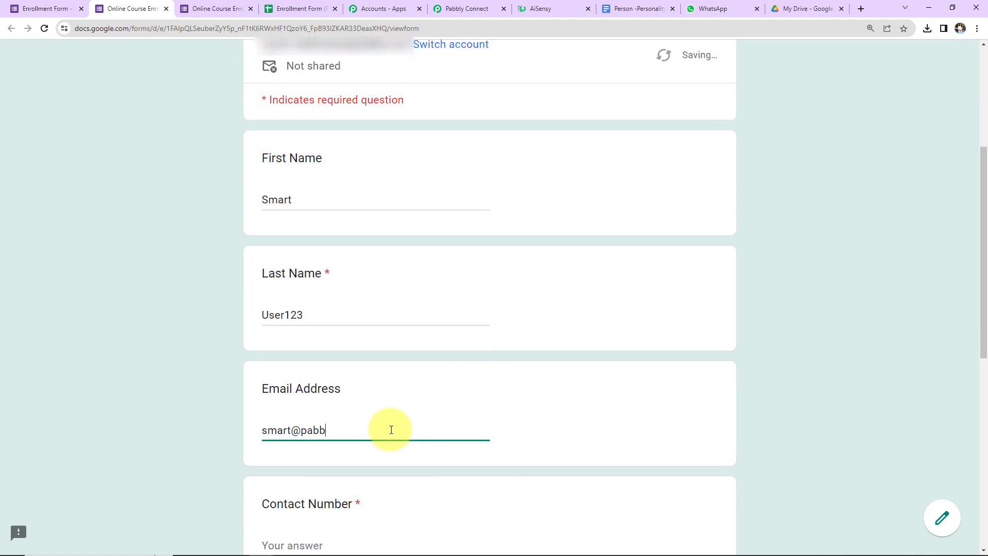
scroll(391, 430, down, 4)
click(315, 306)
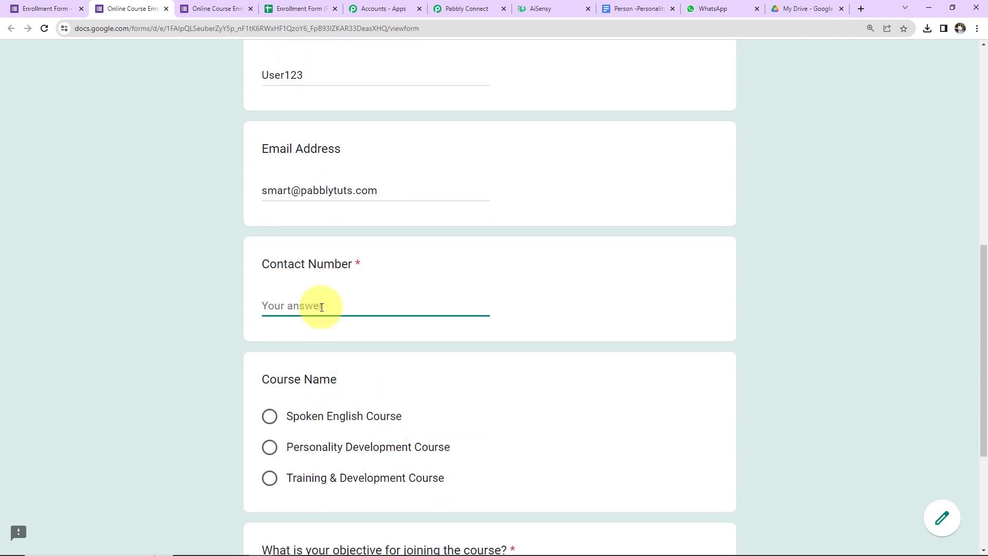
text(+91)
click(356, 336)
scroll(422, 280, down, 2)
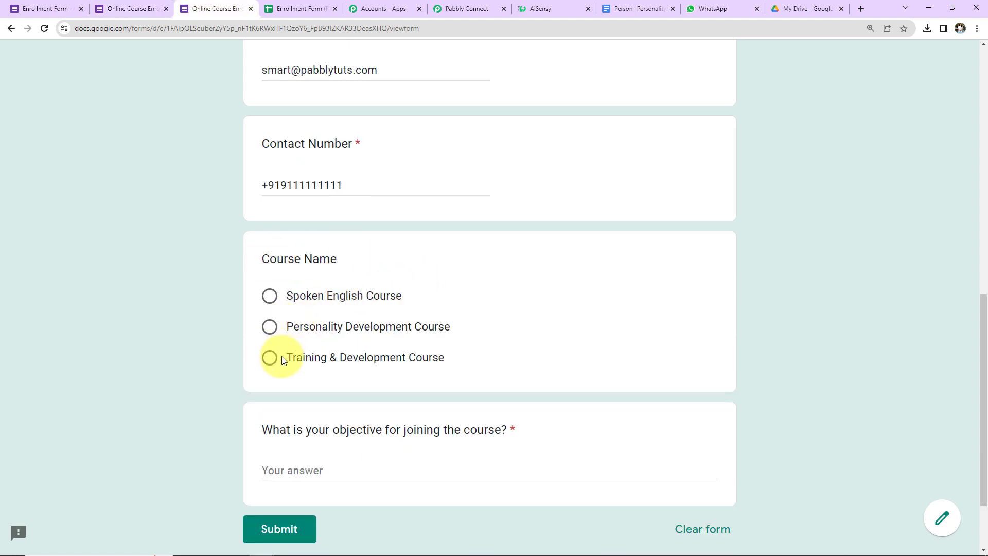
Choose Spoken English Course, enter the objective 'To learn English', and submit the form
click(270, 303)
scroll(510, 294, down, 2)
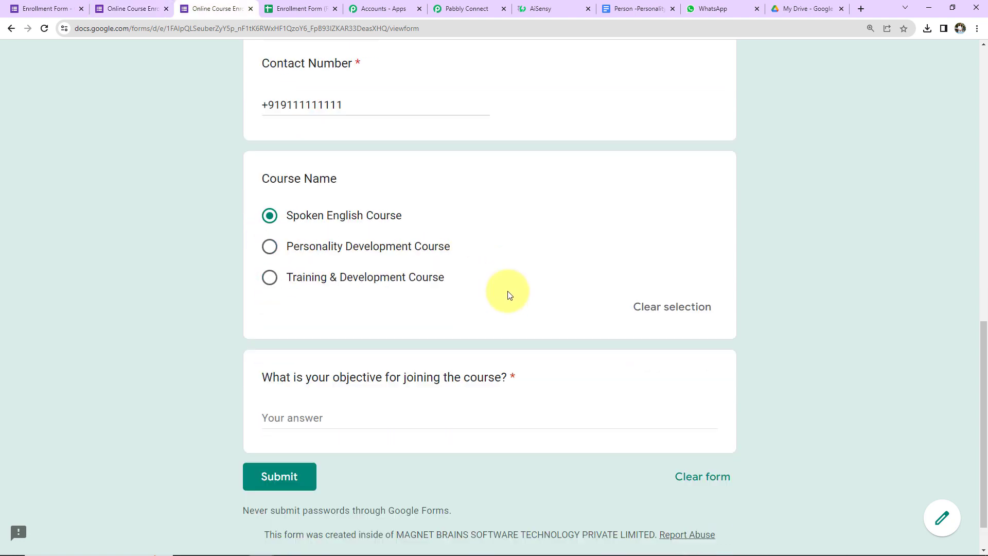
click(452, 381)
text(T)
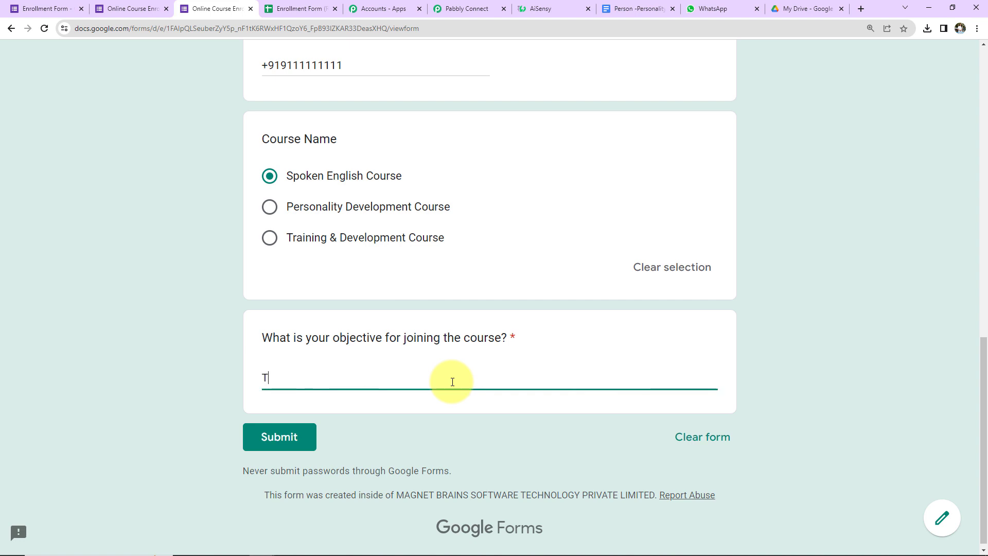
text(o learn English)
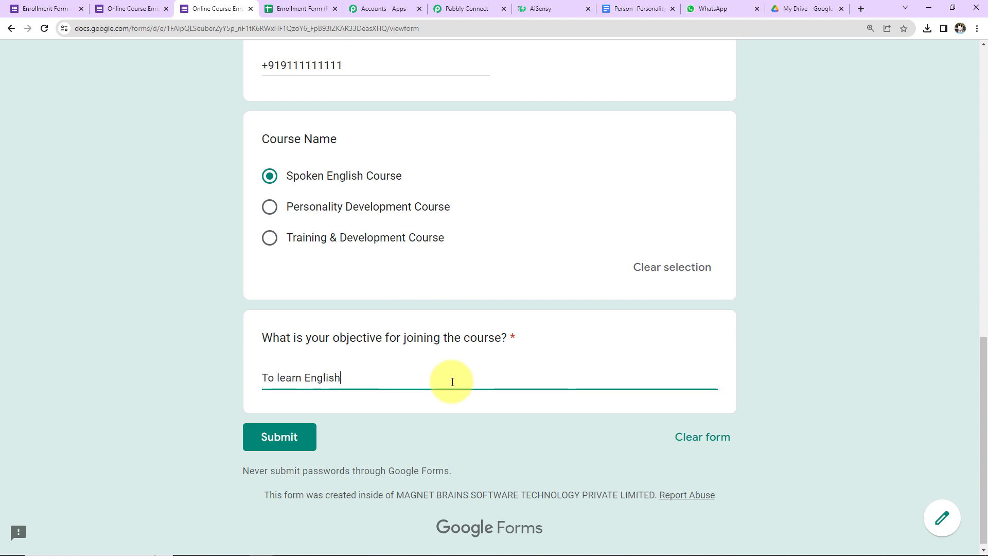
click(274, 449)
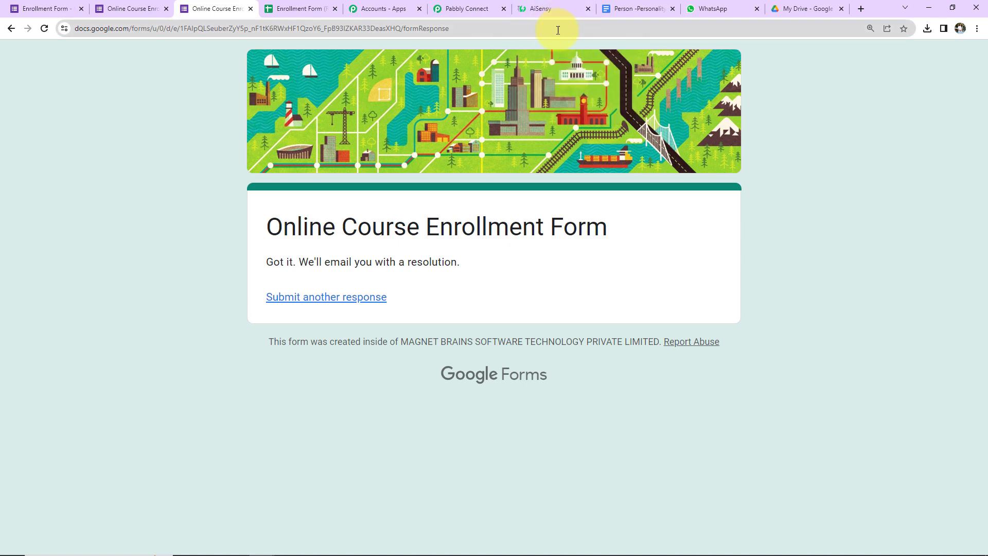
click(637, 12)
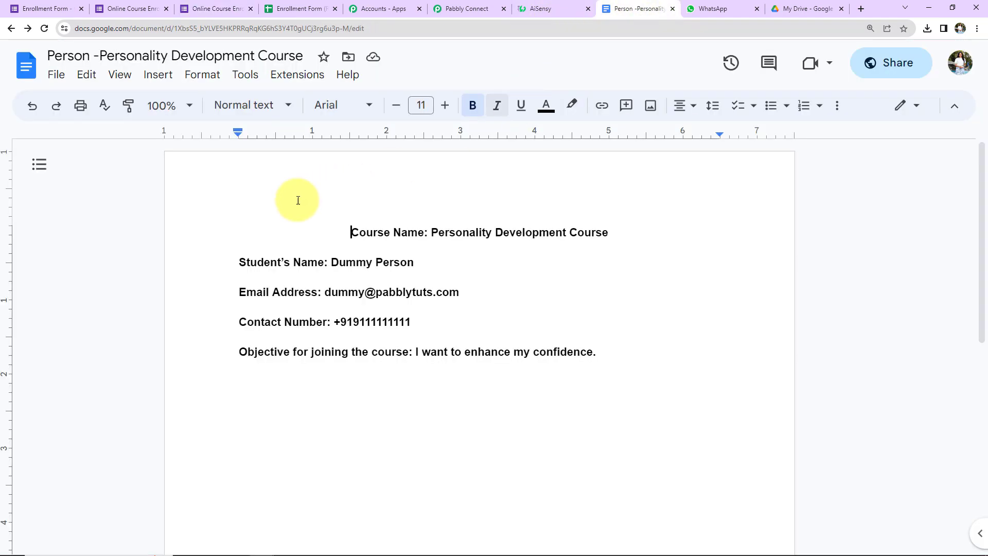
Open the newly generated Spoken English Course document from Docs' recent documents
click(23, 66)
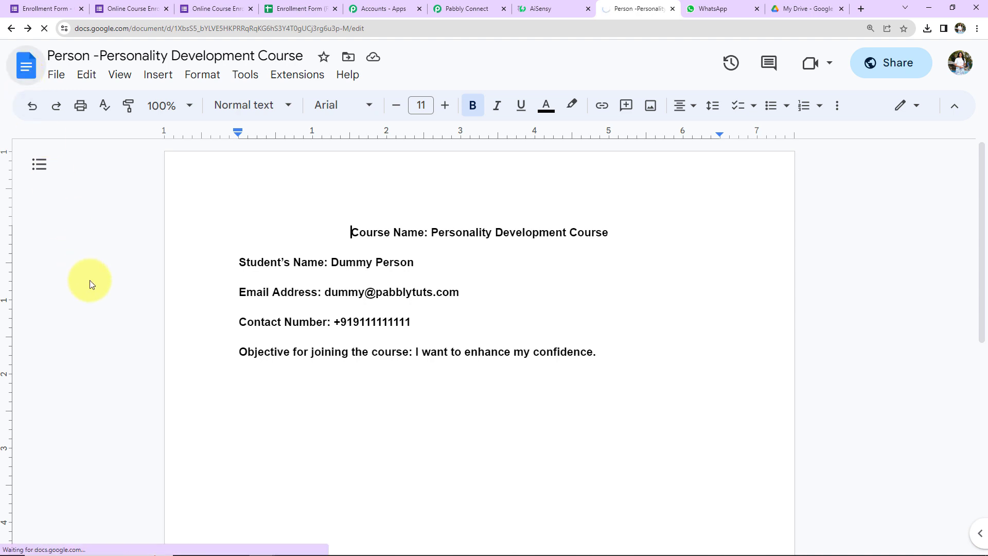
scroll(293, 451, down, 2)
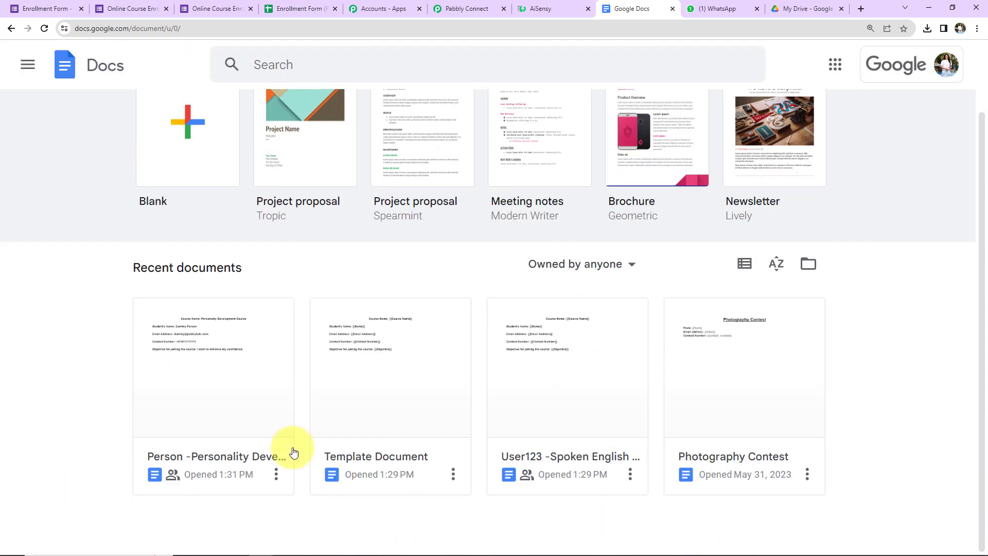
click(572, 402)
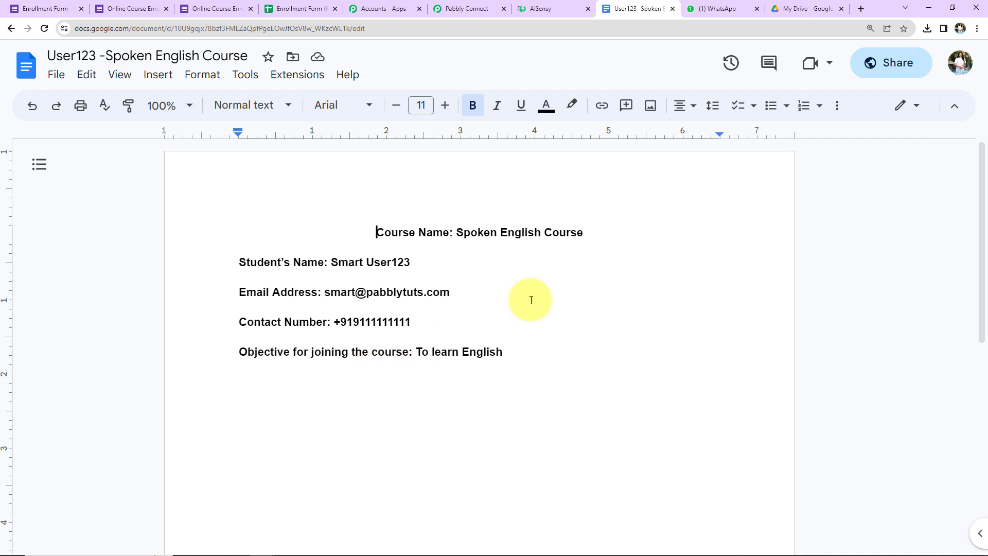
View the Spoken English Course confirmation in WhatsApp, then return to the Pabbly workflow
click(730, 10)
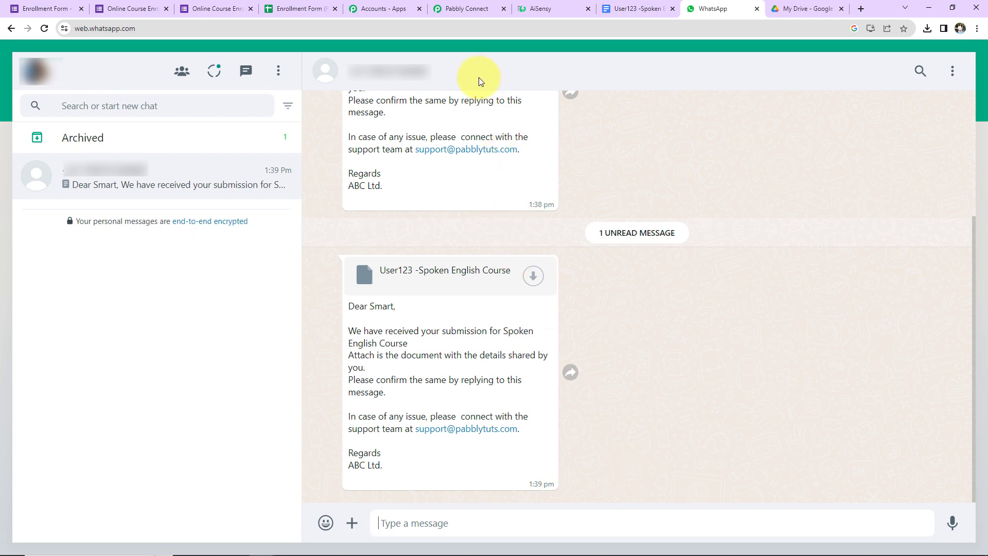
click(469, 9)
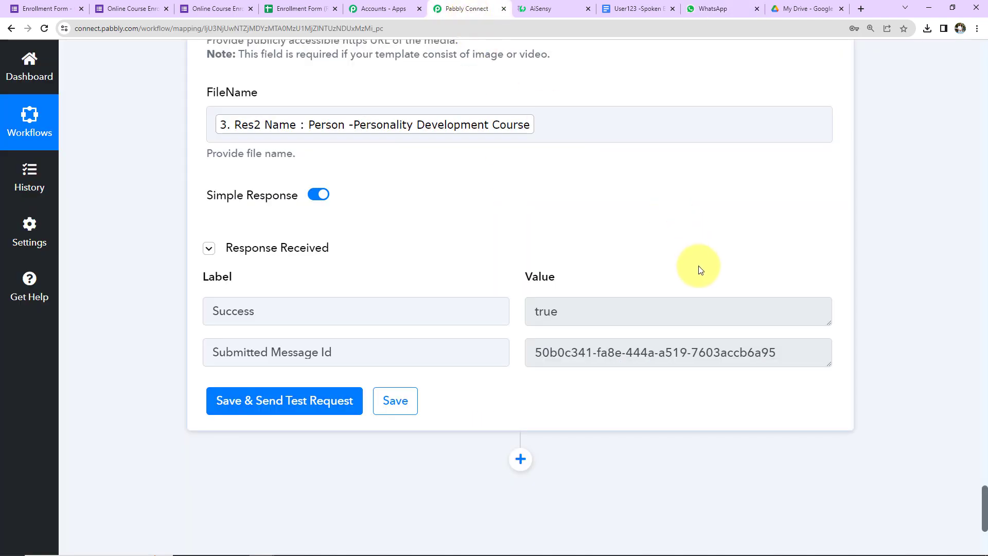
Collapse the Google Forms, Google Docs, Google Drive and AiSensy step cards
scroll(919, 320, up, 20)
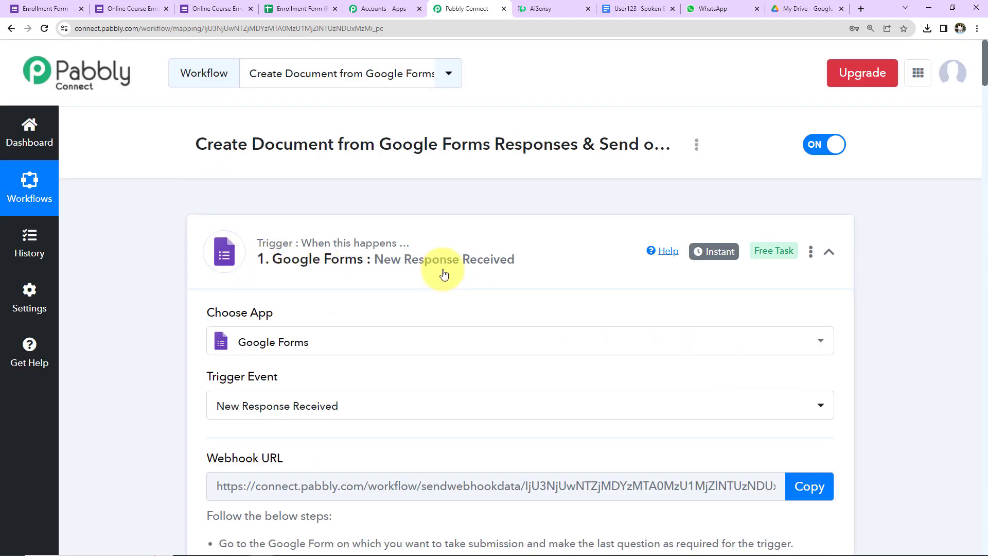
click(827, 254)
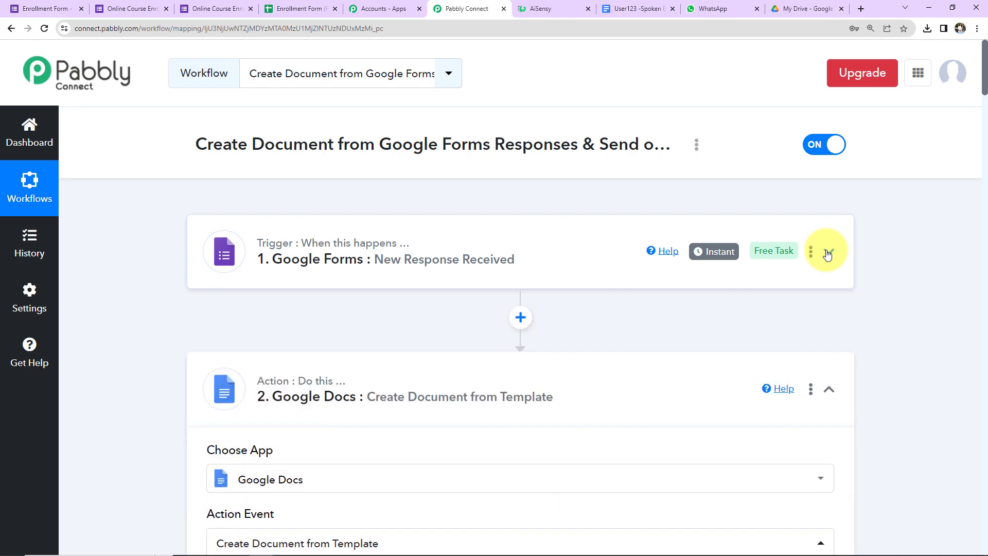
scroll(877, 303, down, 2)
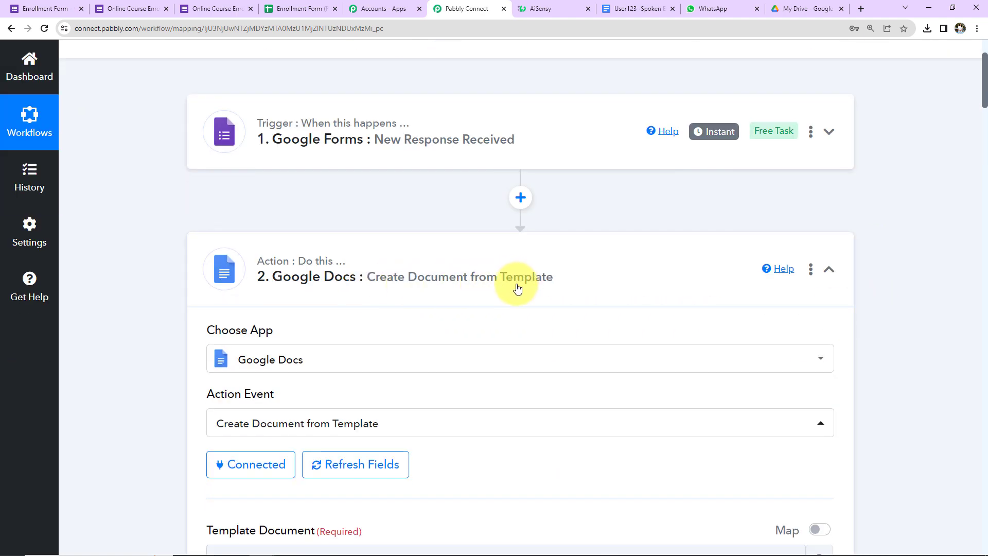
click(840, 274)
scroll(898, 308, down, 2)
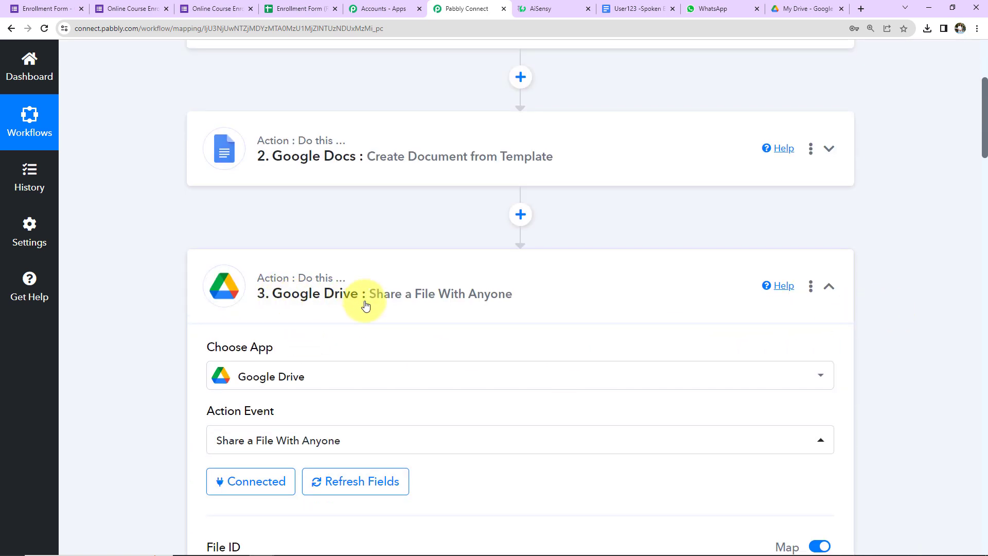
click(829, 286)
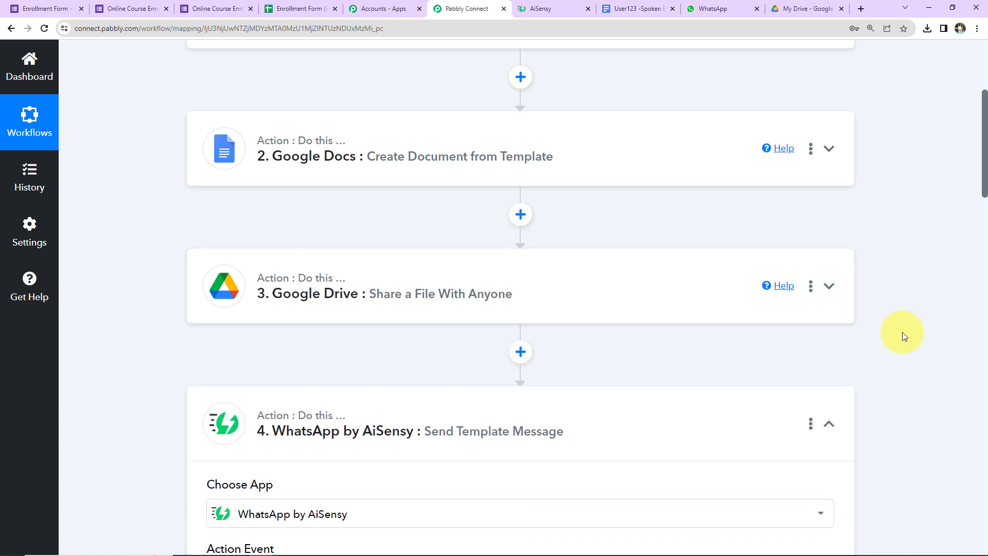
scroll(902, 332, down, 2)
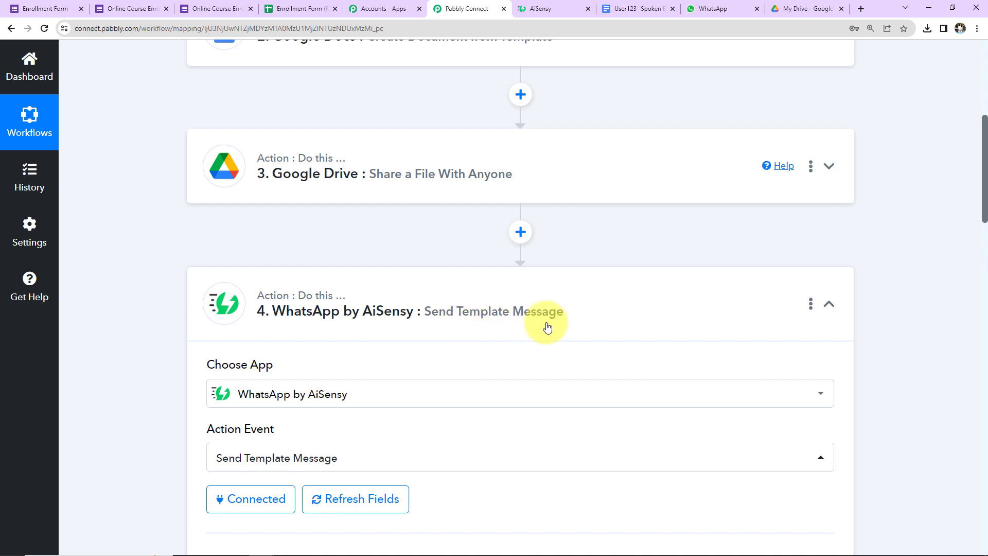
click(829, 303)
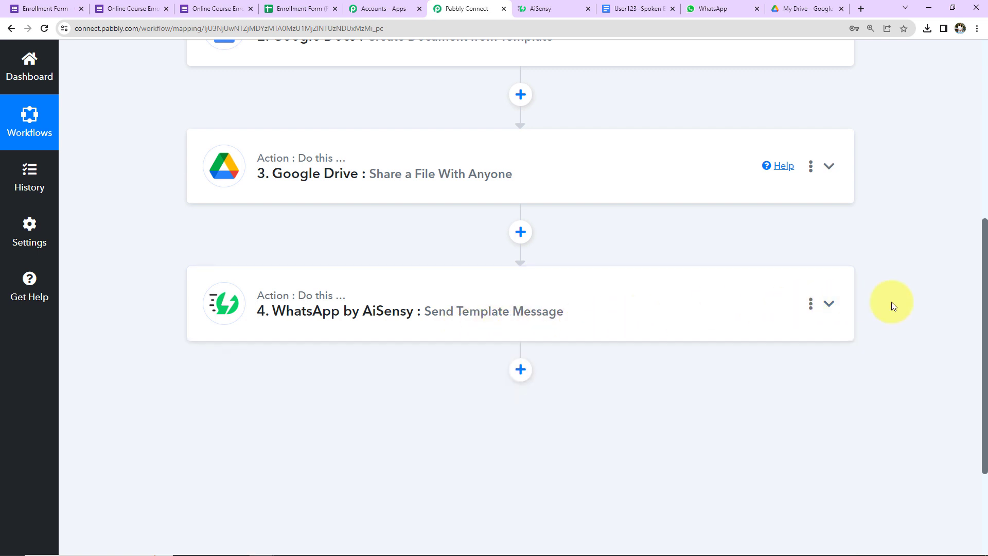